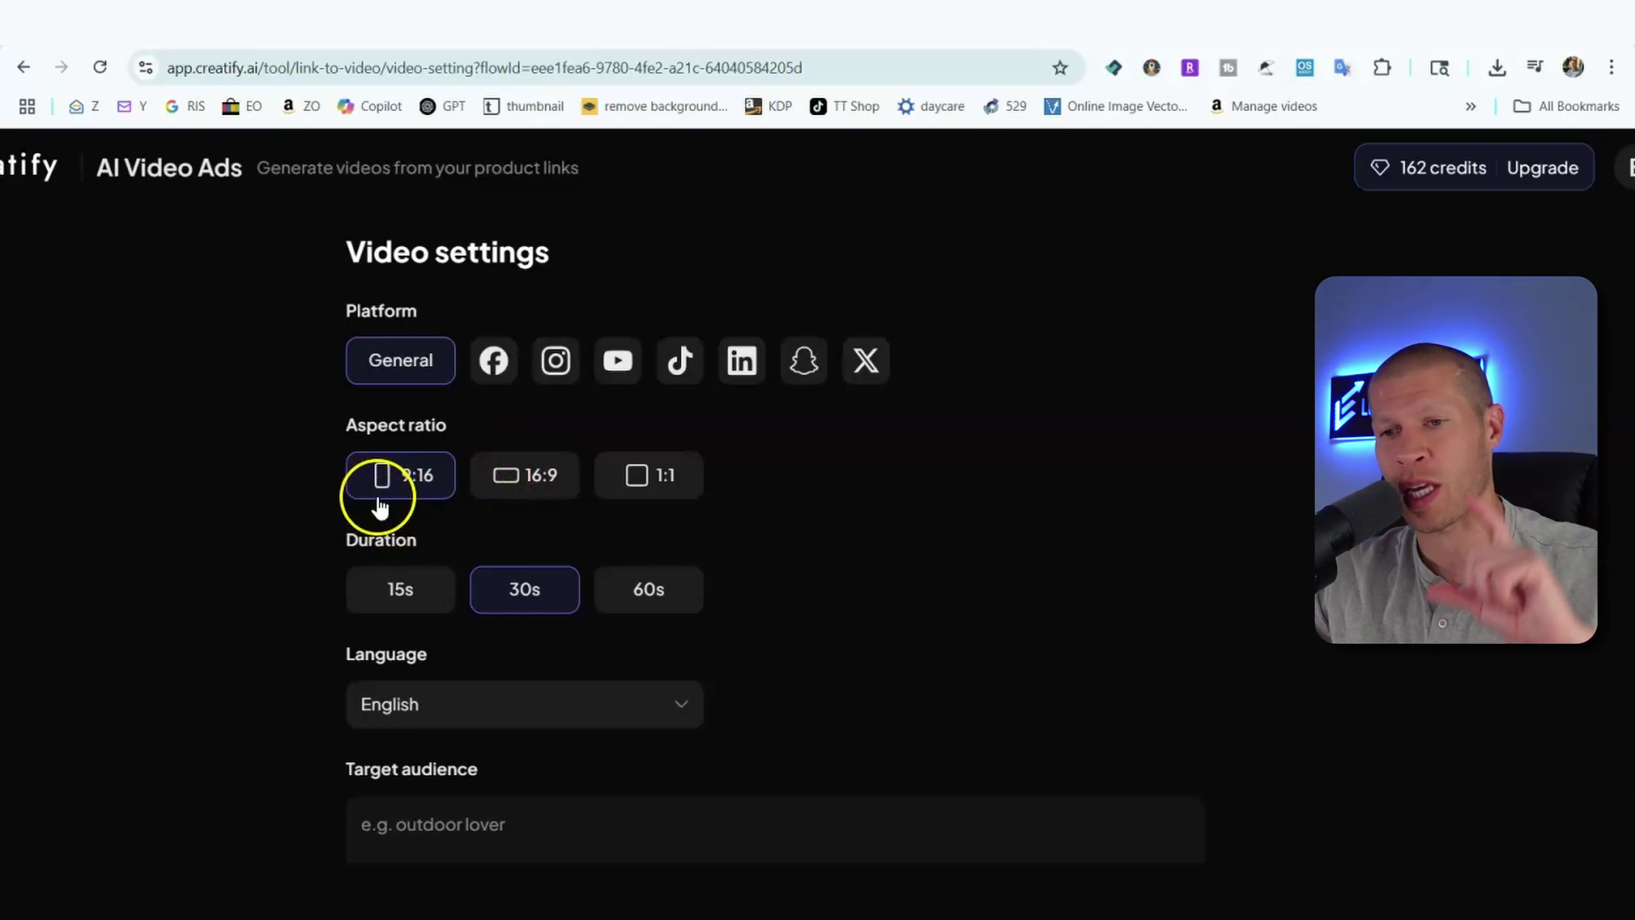
# - Set the video duration to 15s, leave the target audience blank, and continue to the script selection
pyautogui.click(394, 596)
pyautogui.click(752, 545)
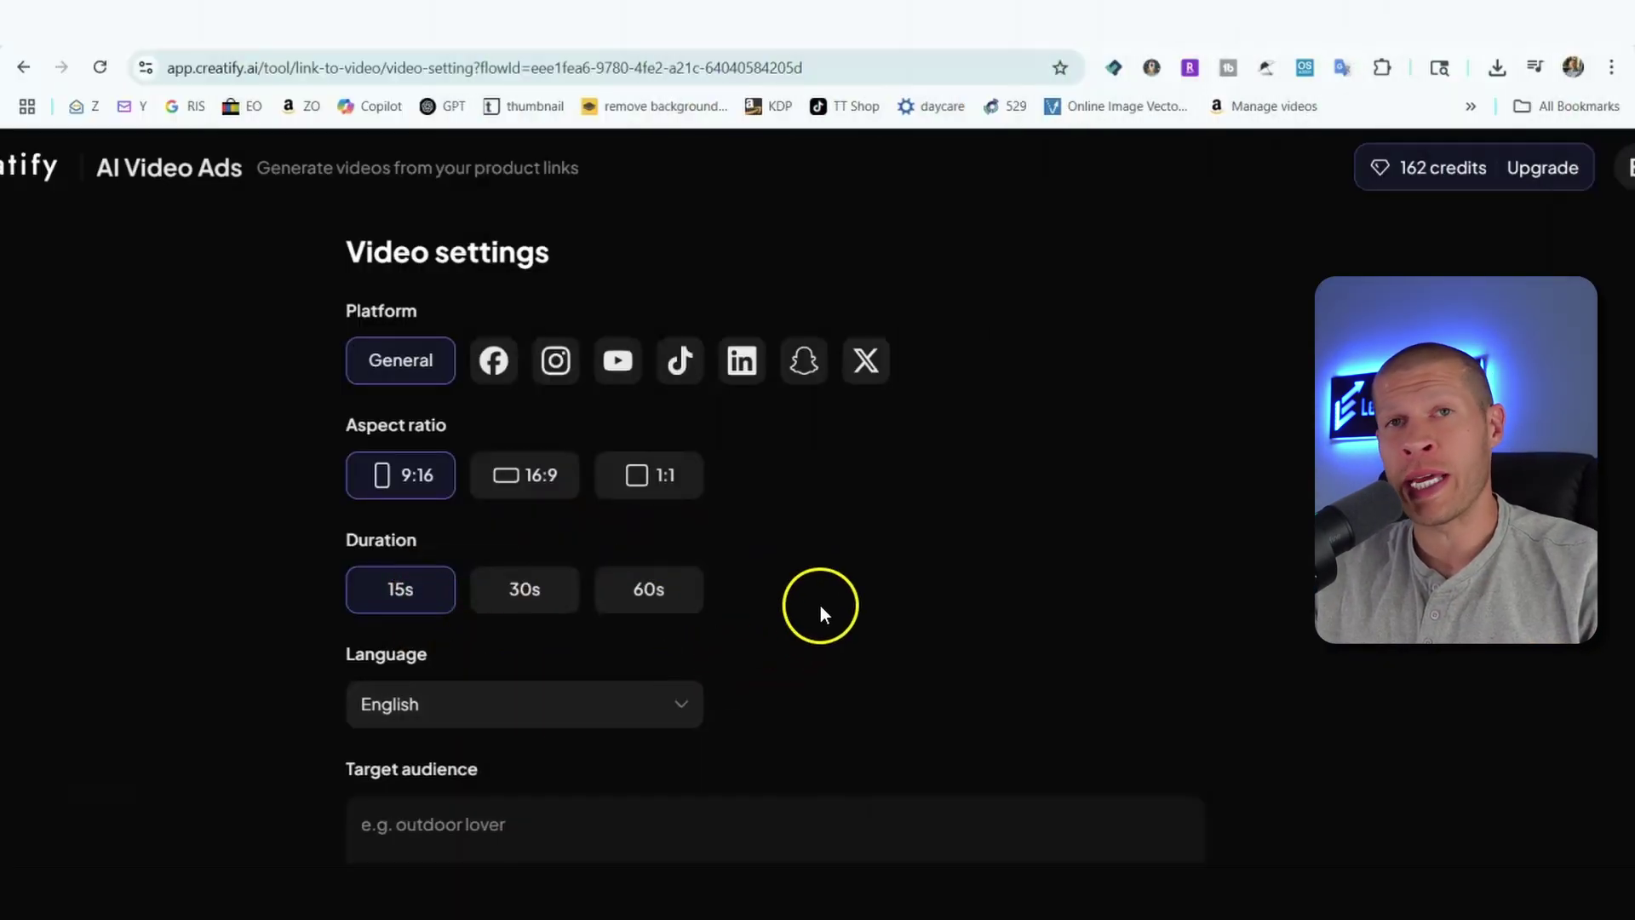
pyautogui.scroll(-1, 834, 592)
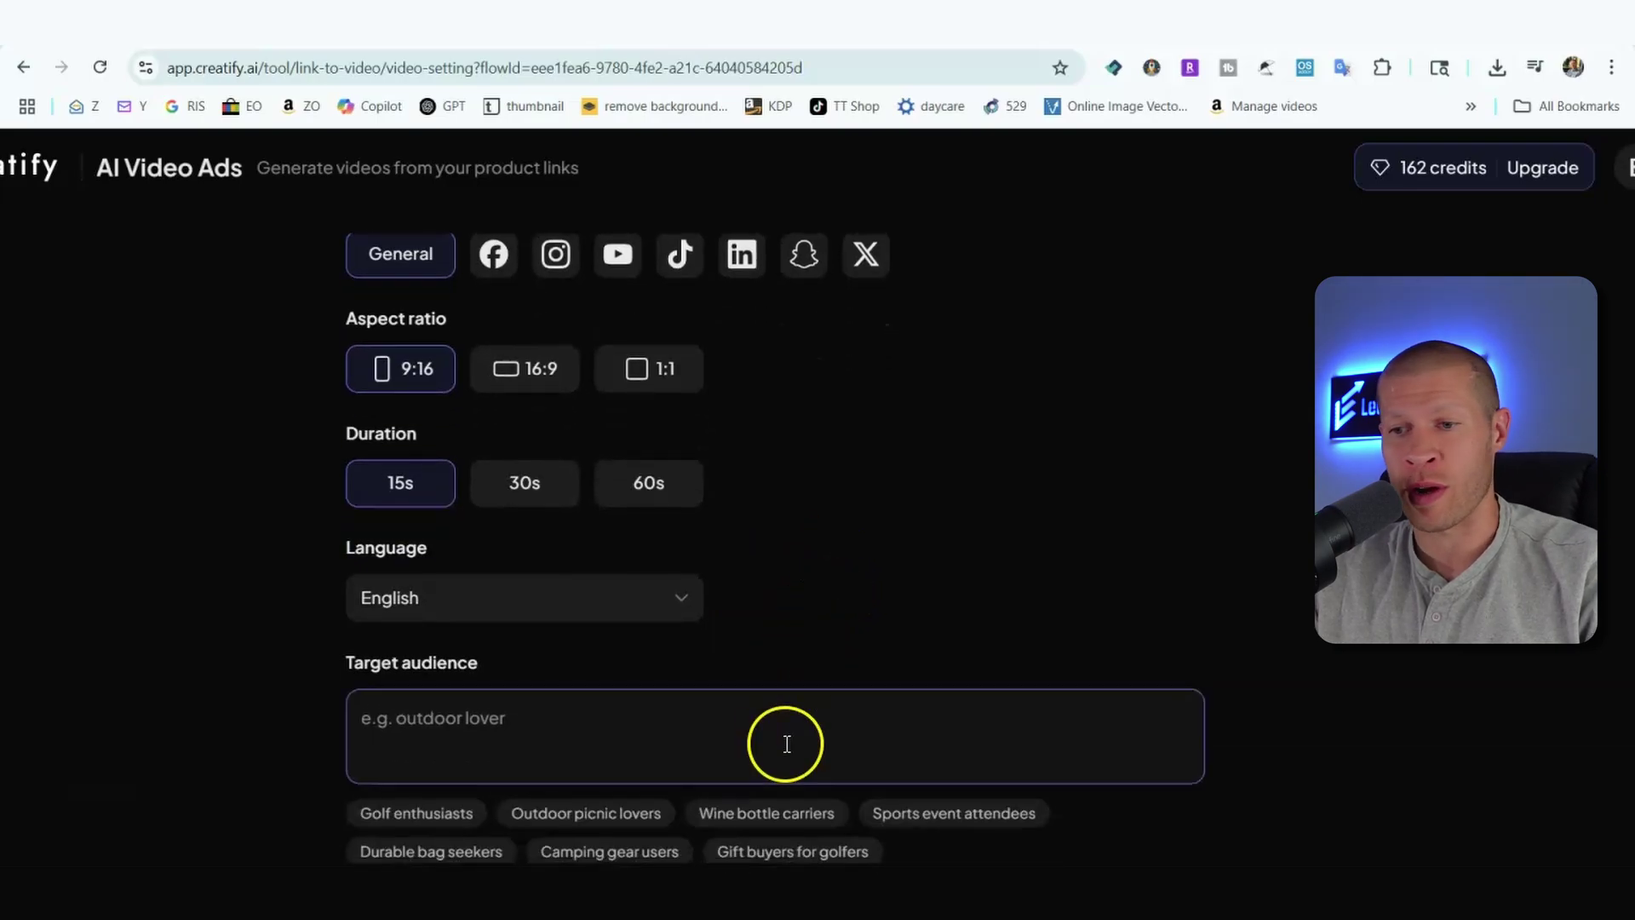
pyautogui.scroll(-1, 833, 662)
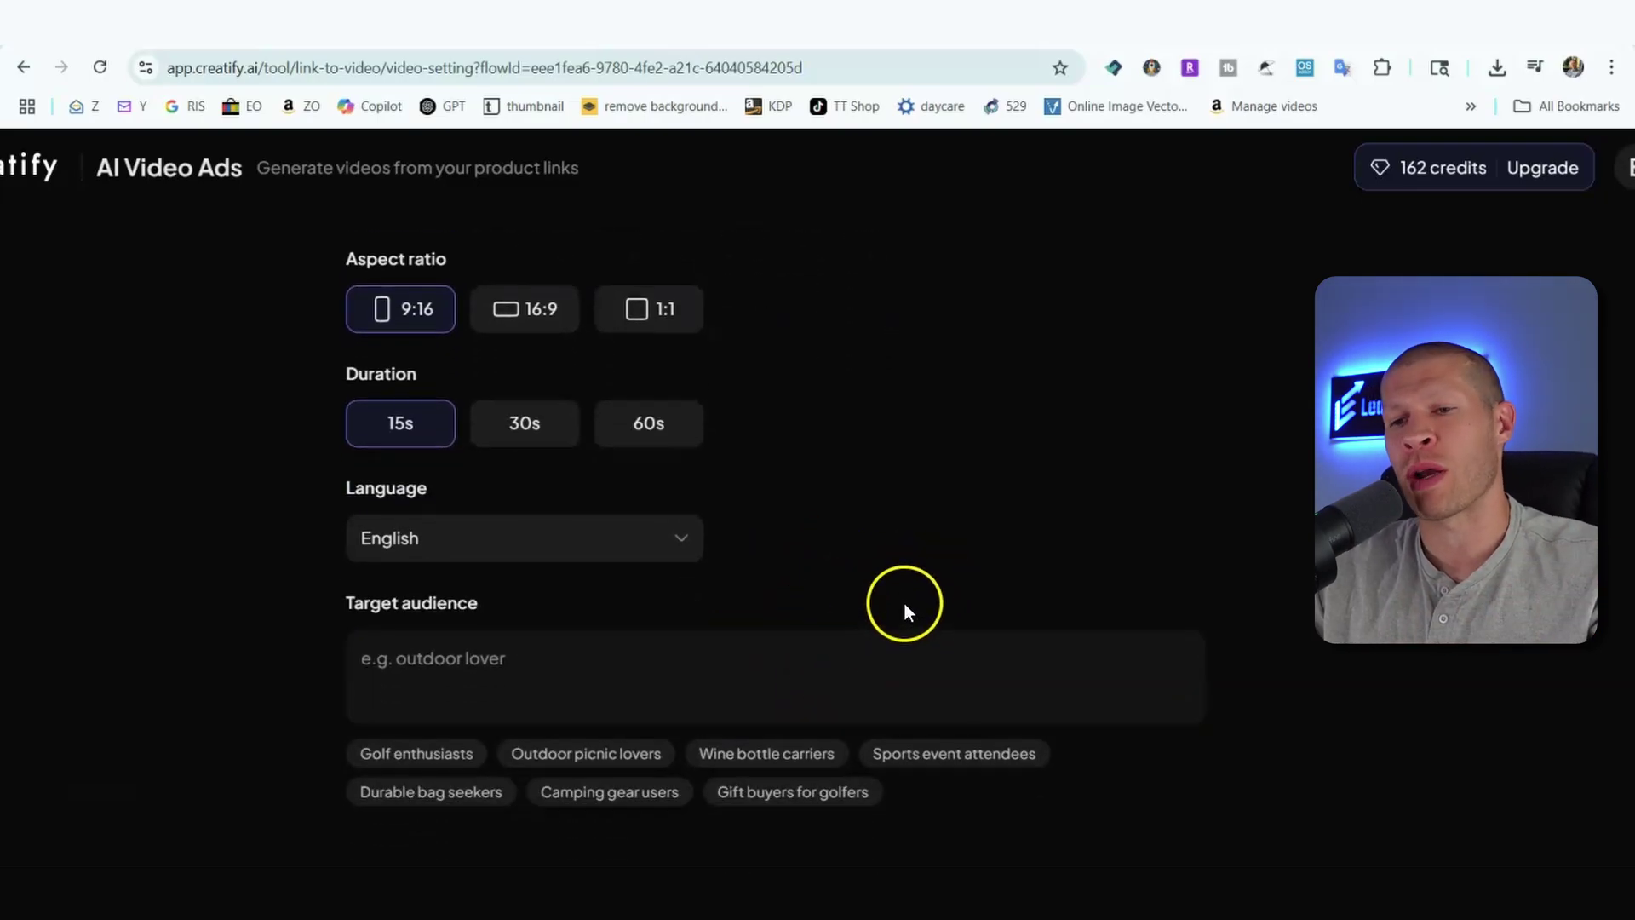
pyautogui.click(689, 685)
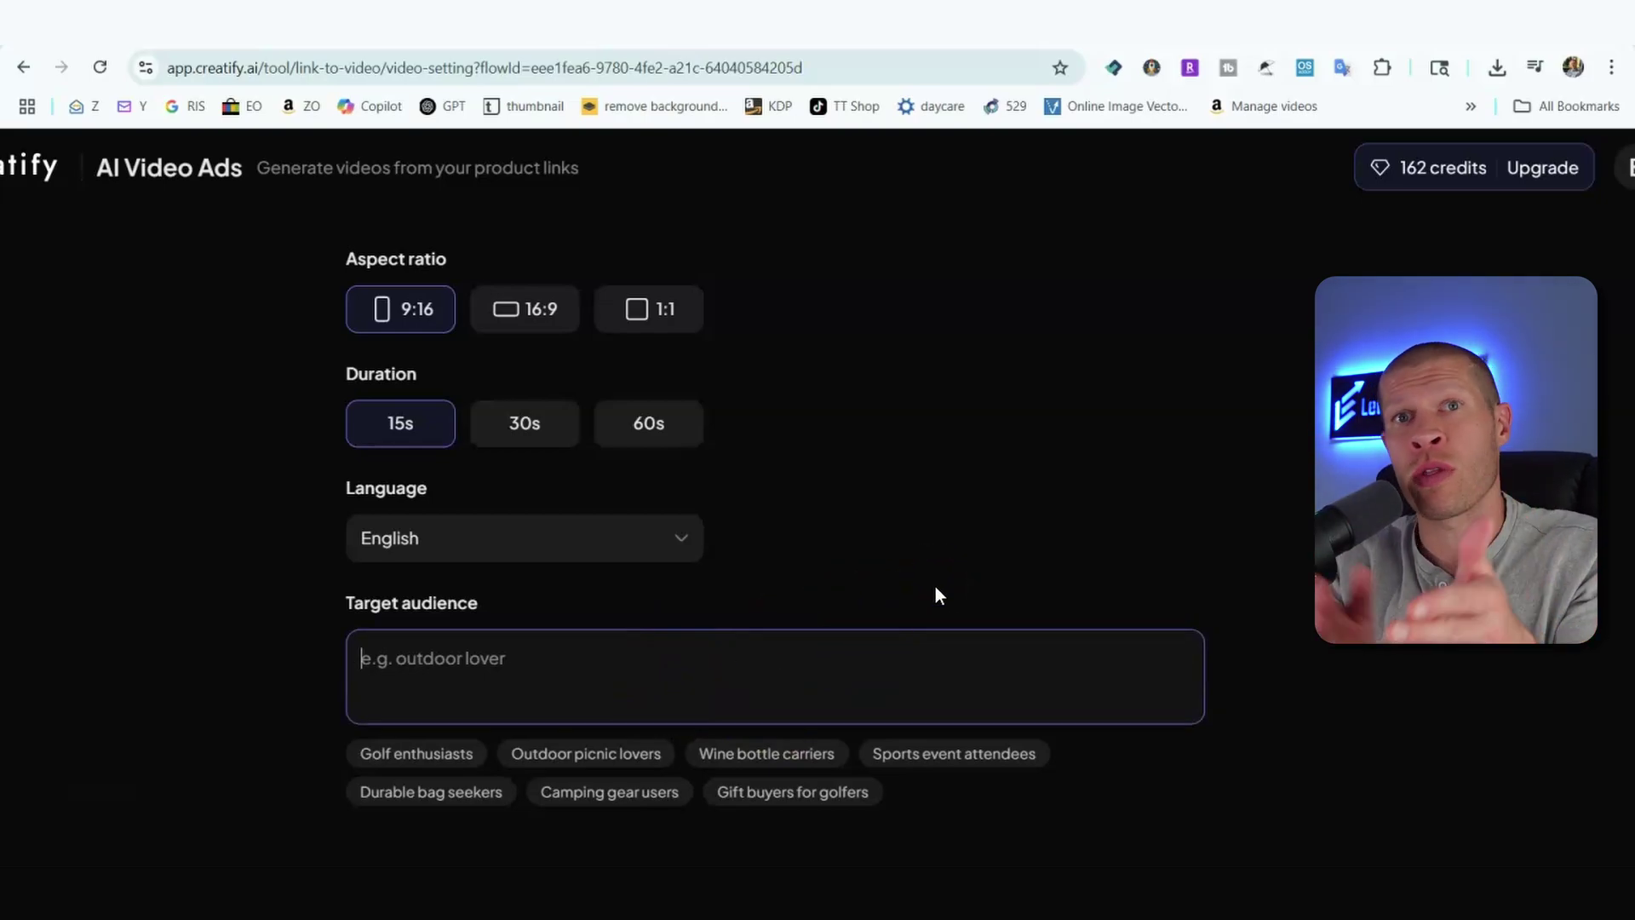
pyautogui.scroll(-1, 1150, 515)
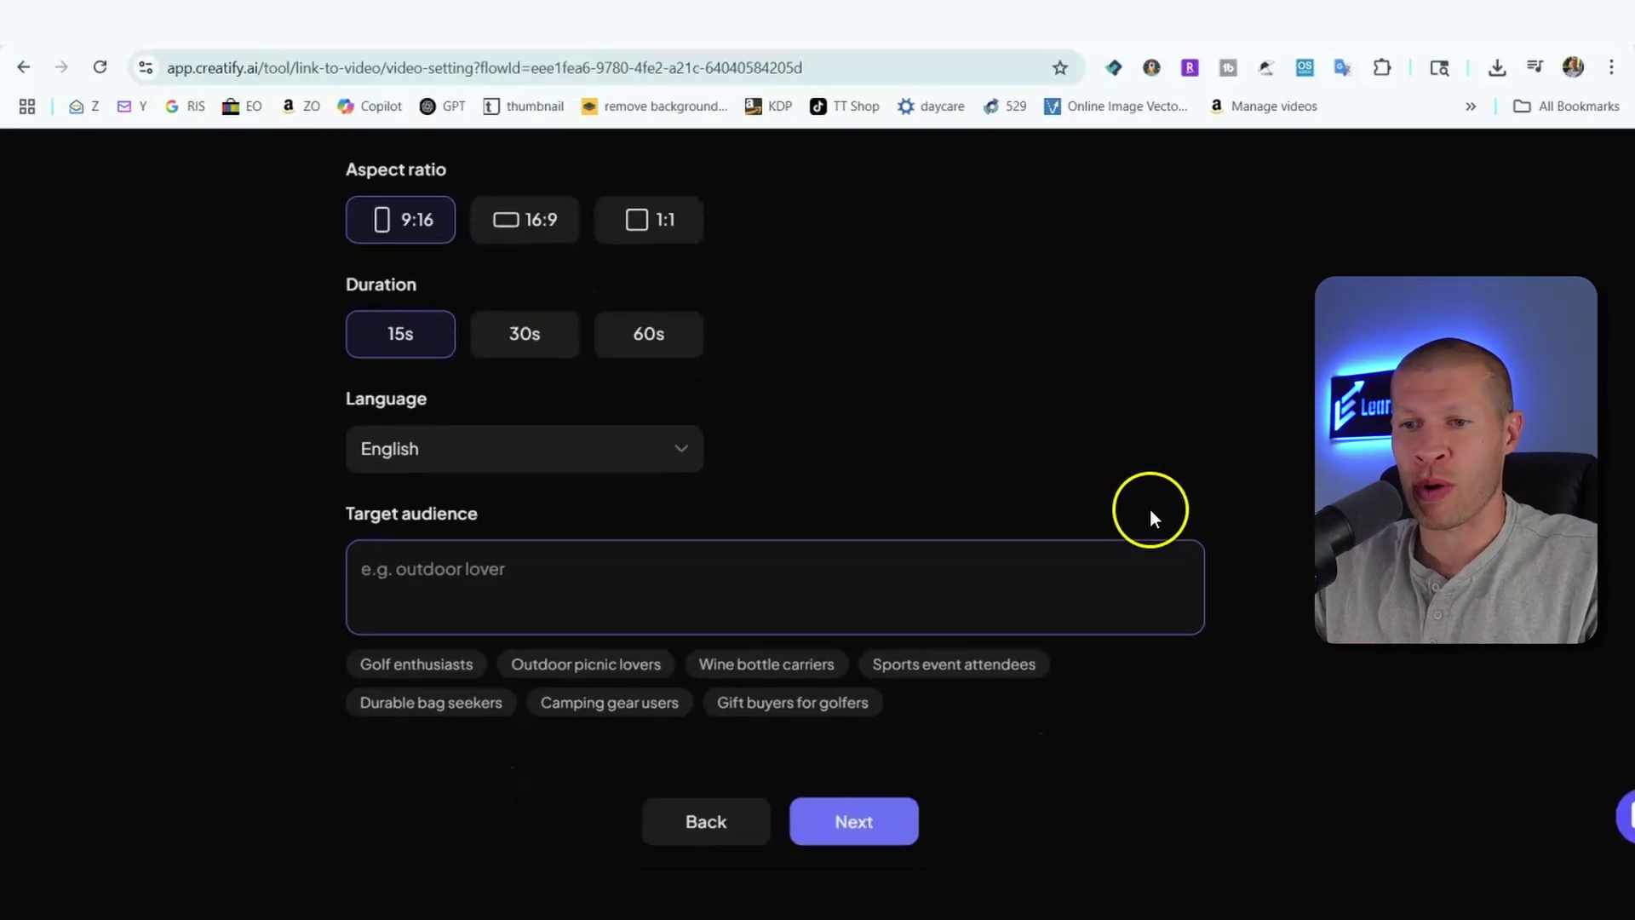
pyautogui.click(932, 813)
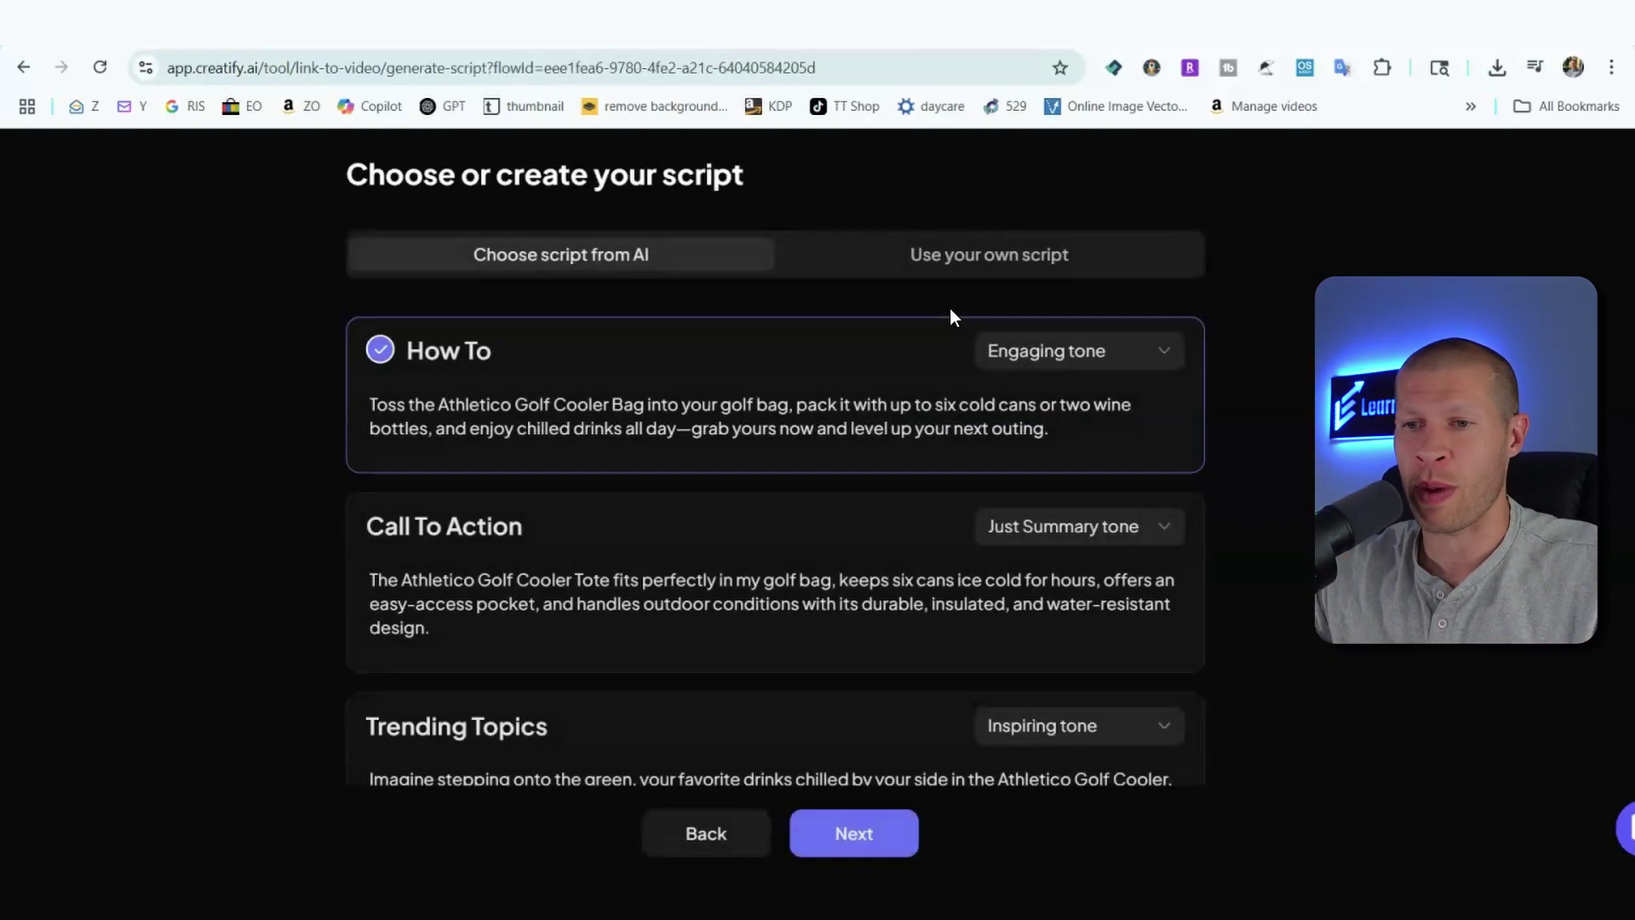
# - Review the AI-generated script options and the alternative of supplying an own script
pyautogui.scroll(-4, 1212, 340)
pyautogui.scroll(4, 1212, 356)
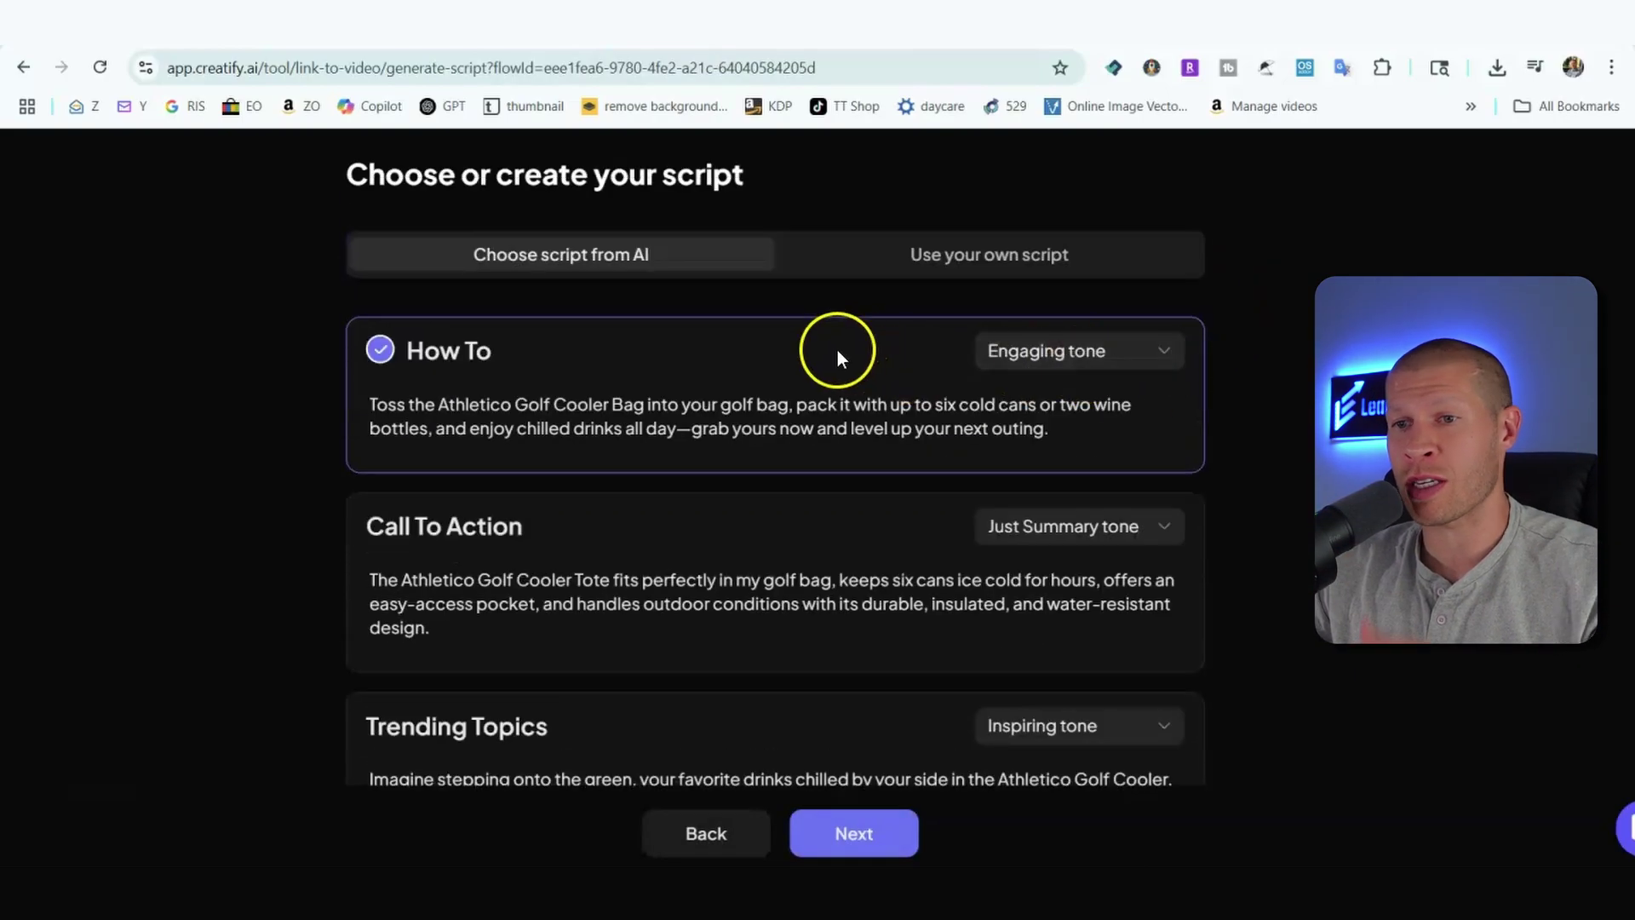
pyautogui.click(923, 279)
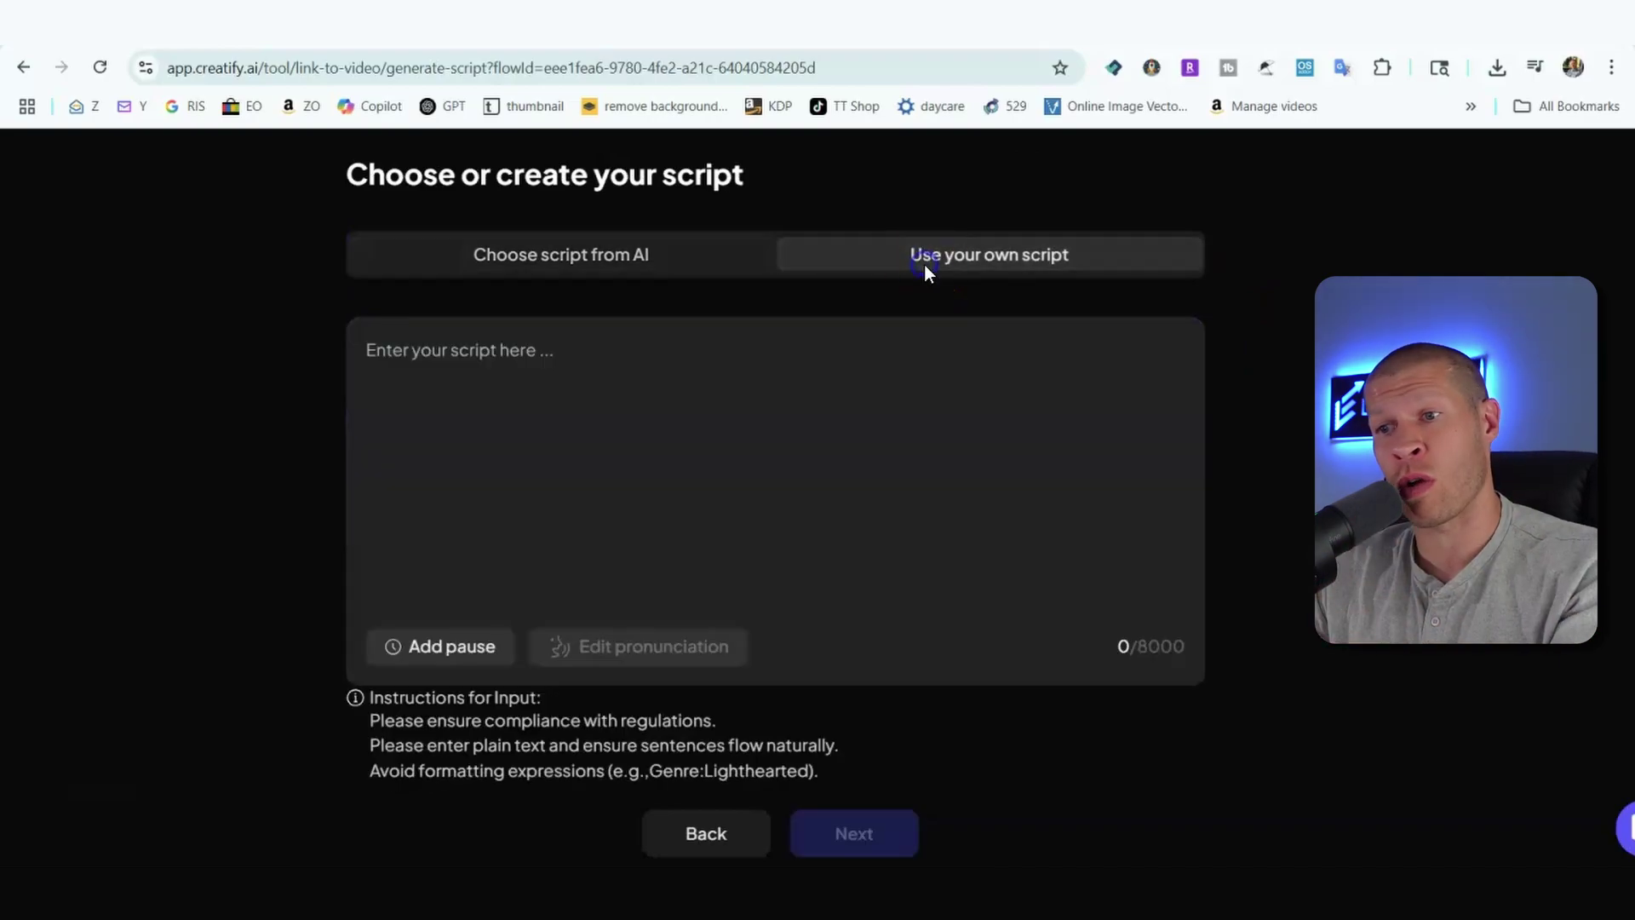
pyautogui.click(674, 257)
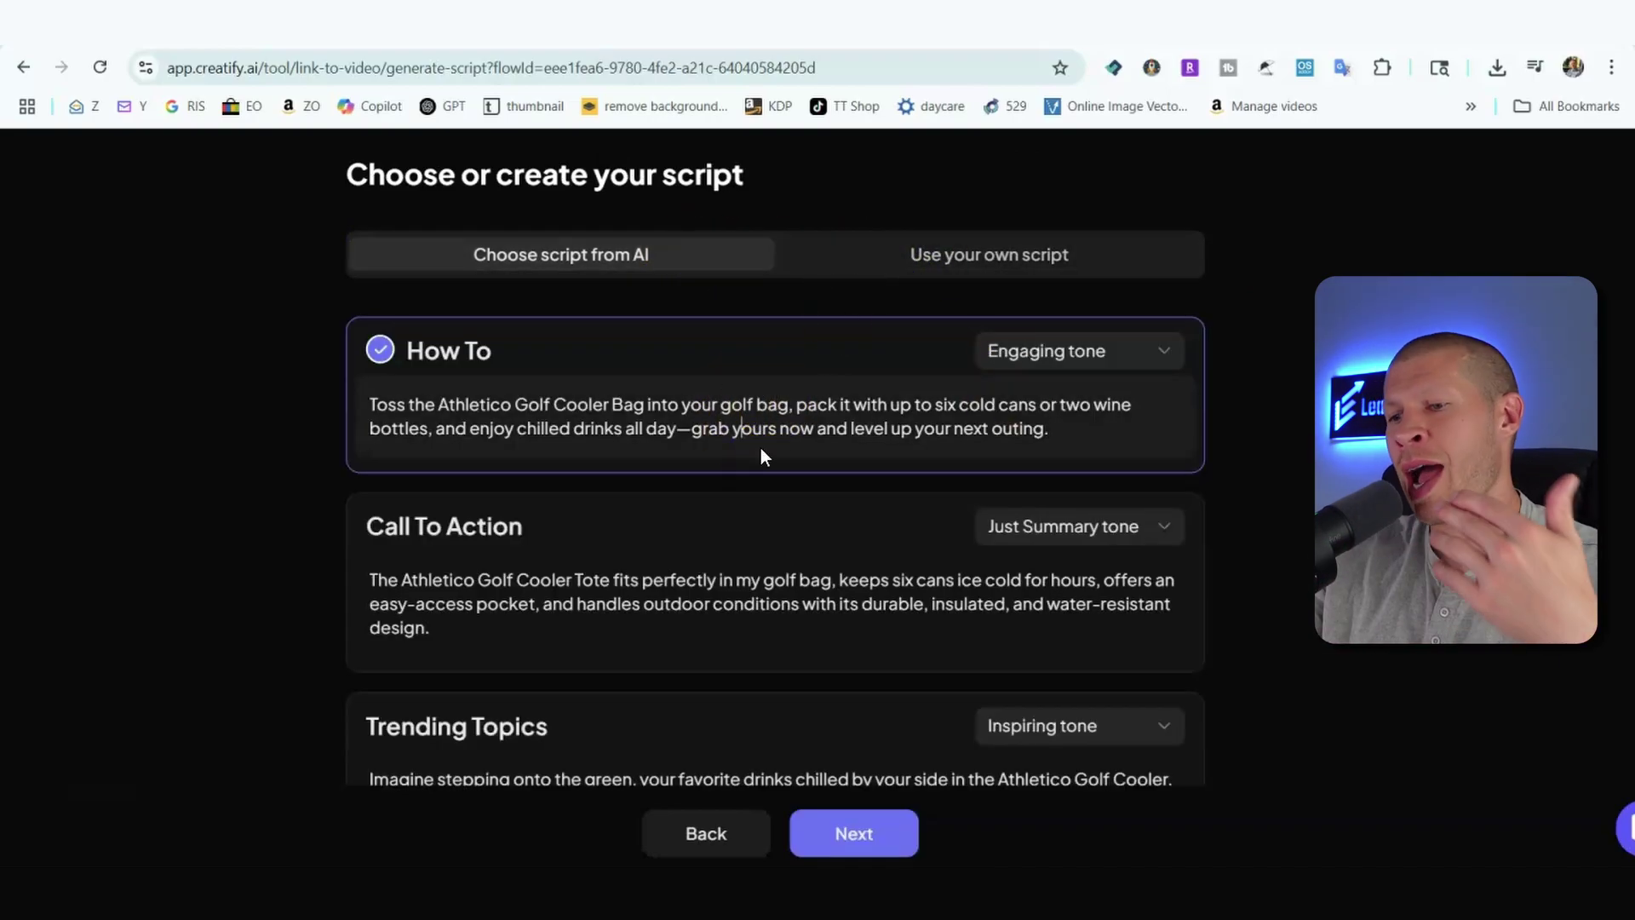
pyautogui.scroll(-4, 759, 442)
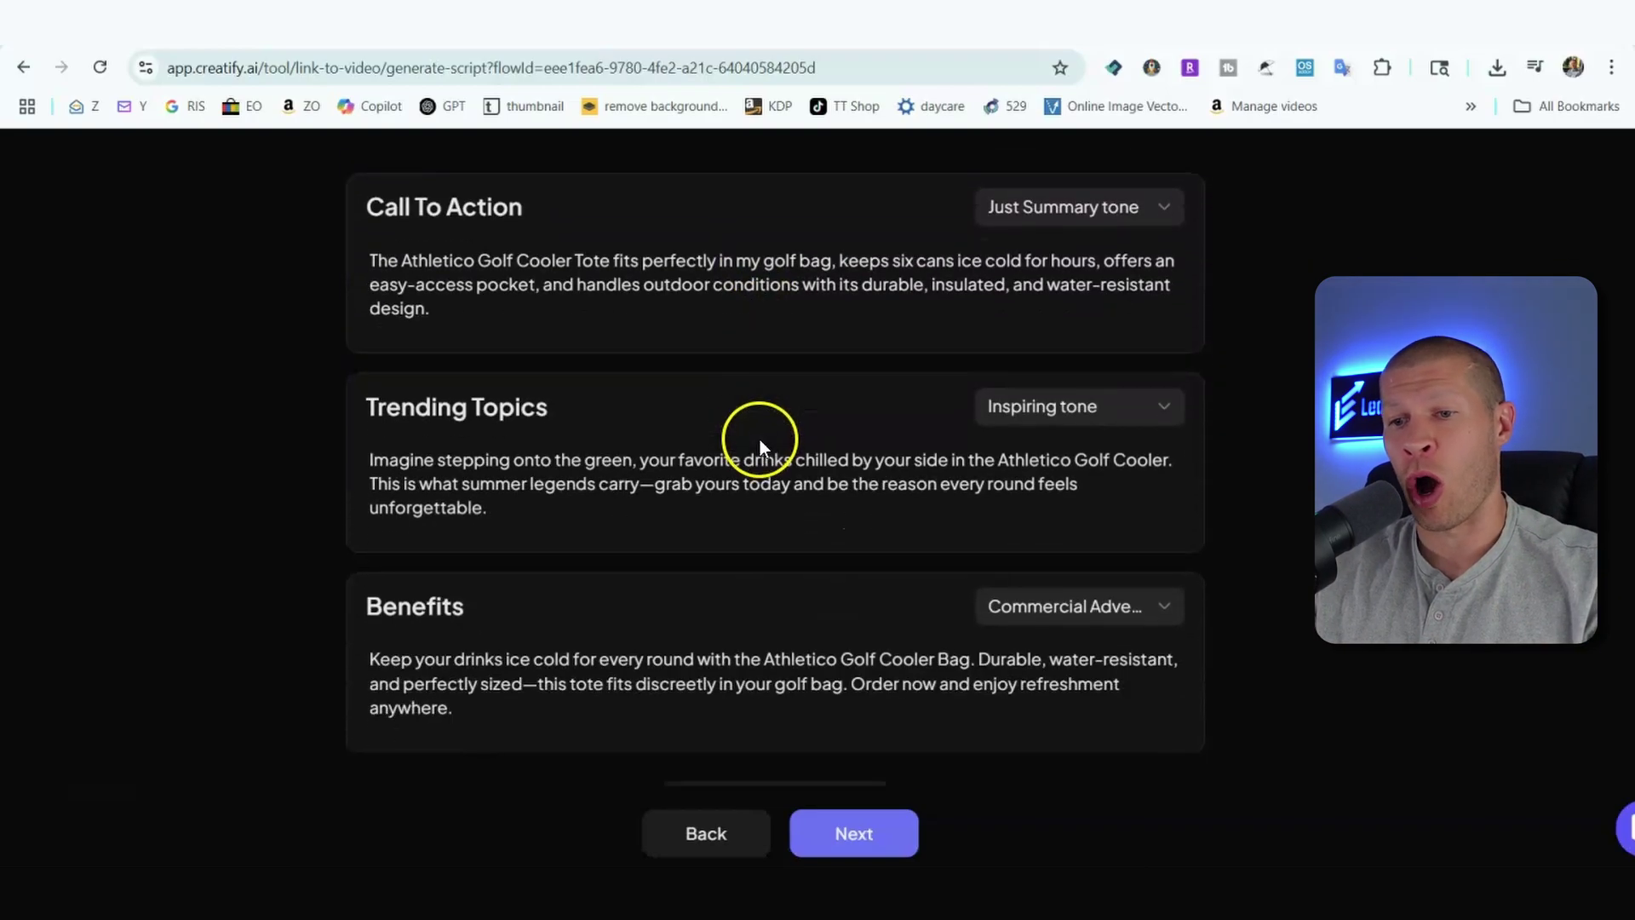
pyautogui.scroll(-1, 762, 538)
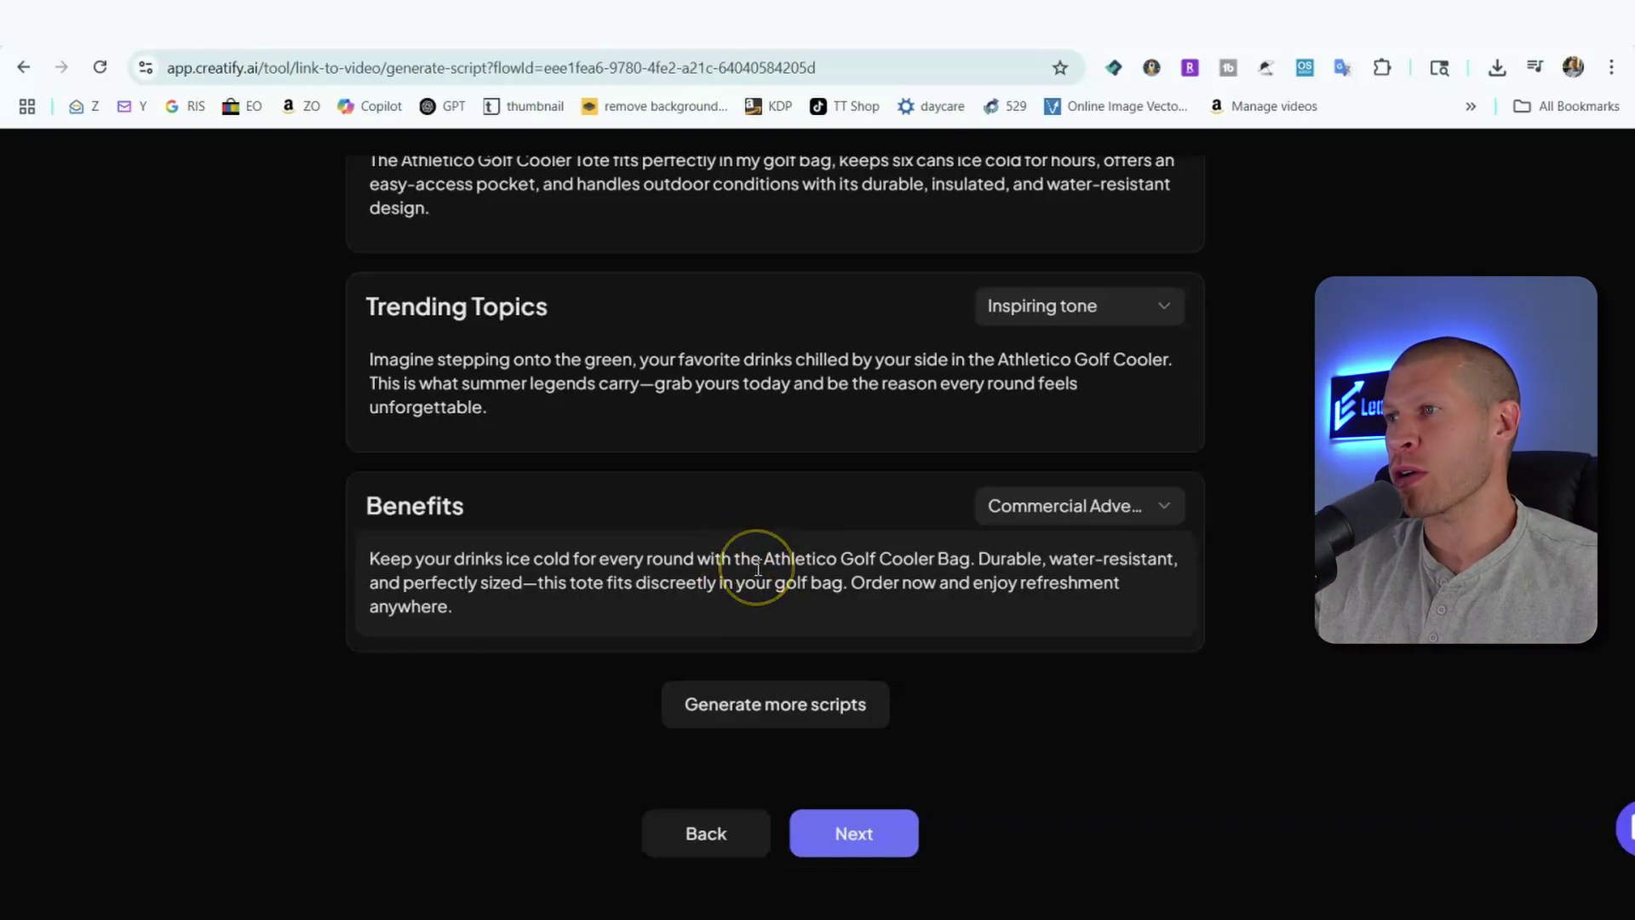
pyautogui.scroll(3, 775, 476)
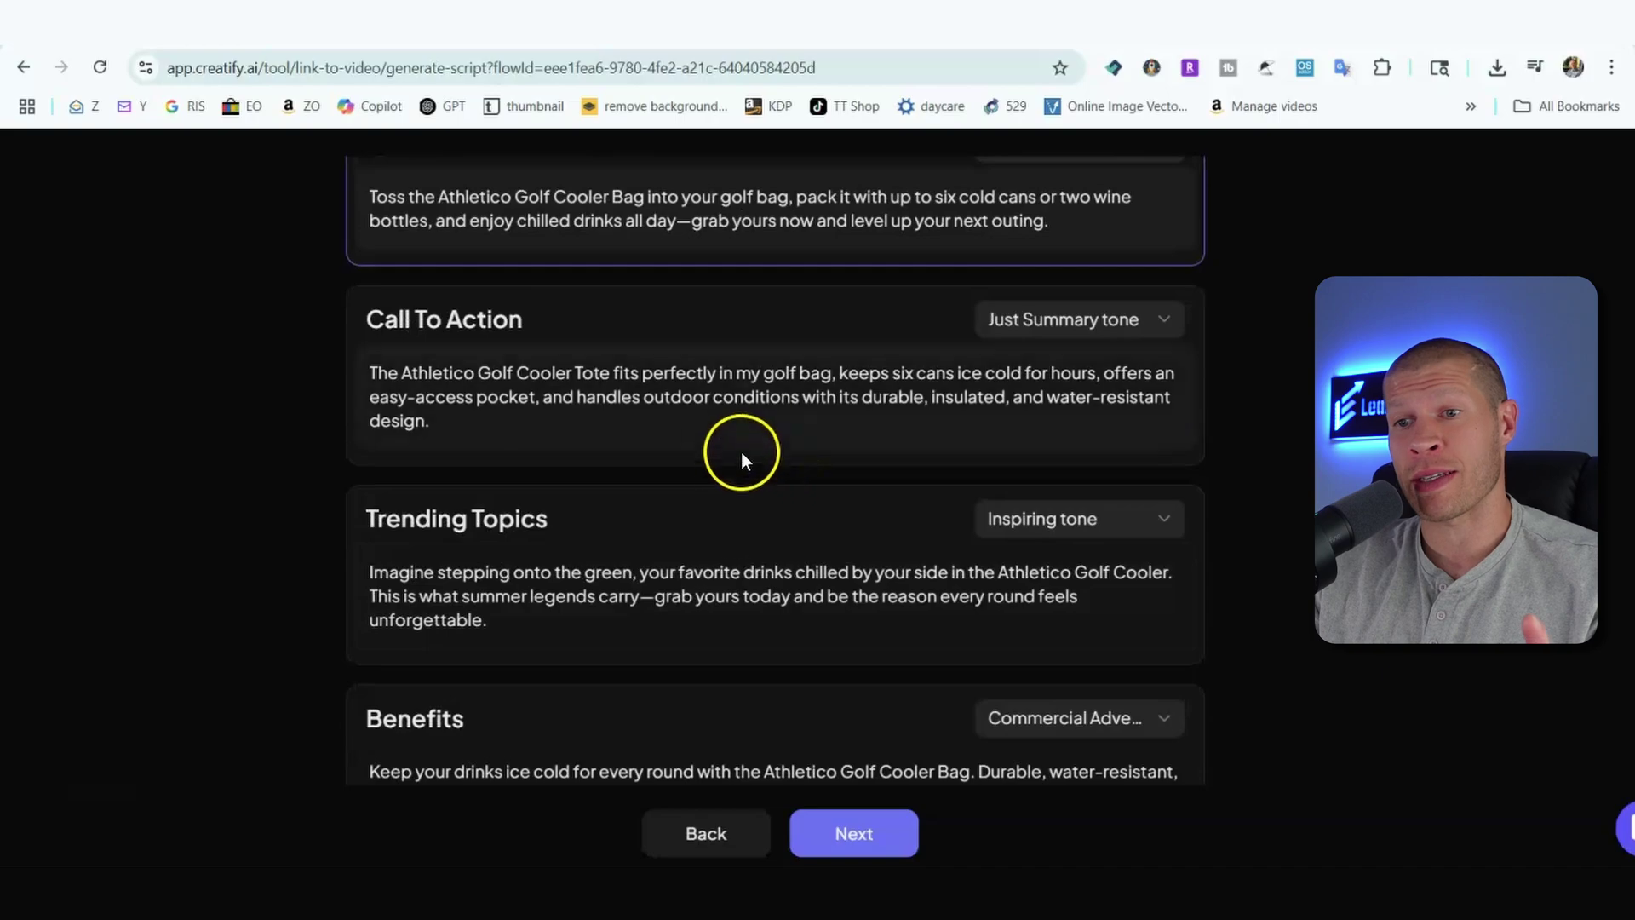
pyautogui.scroll(3, 741, 451)
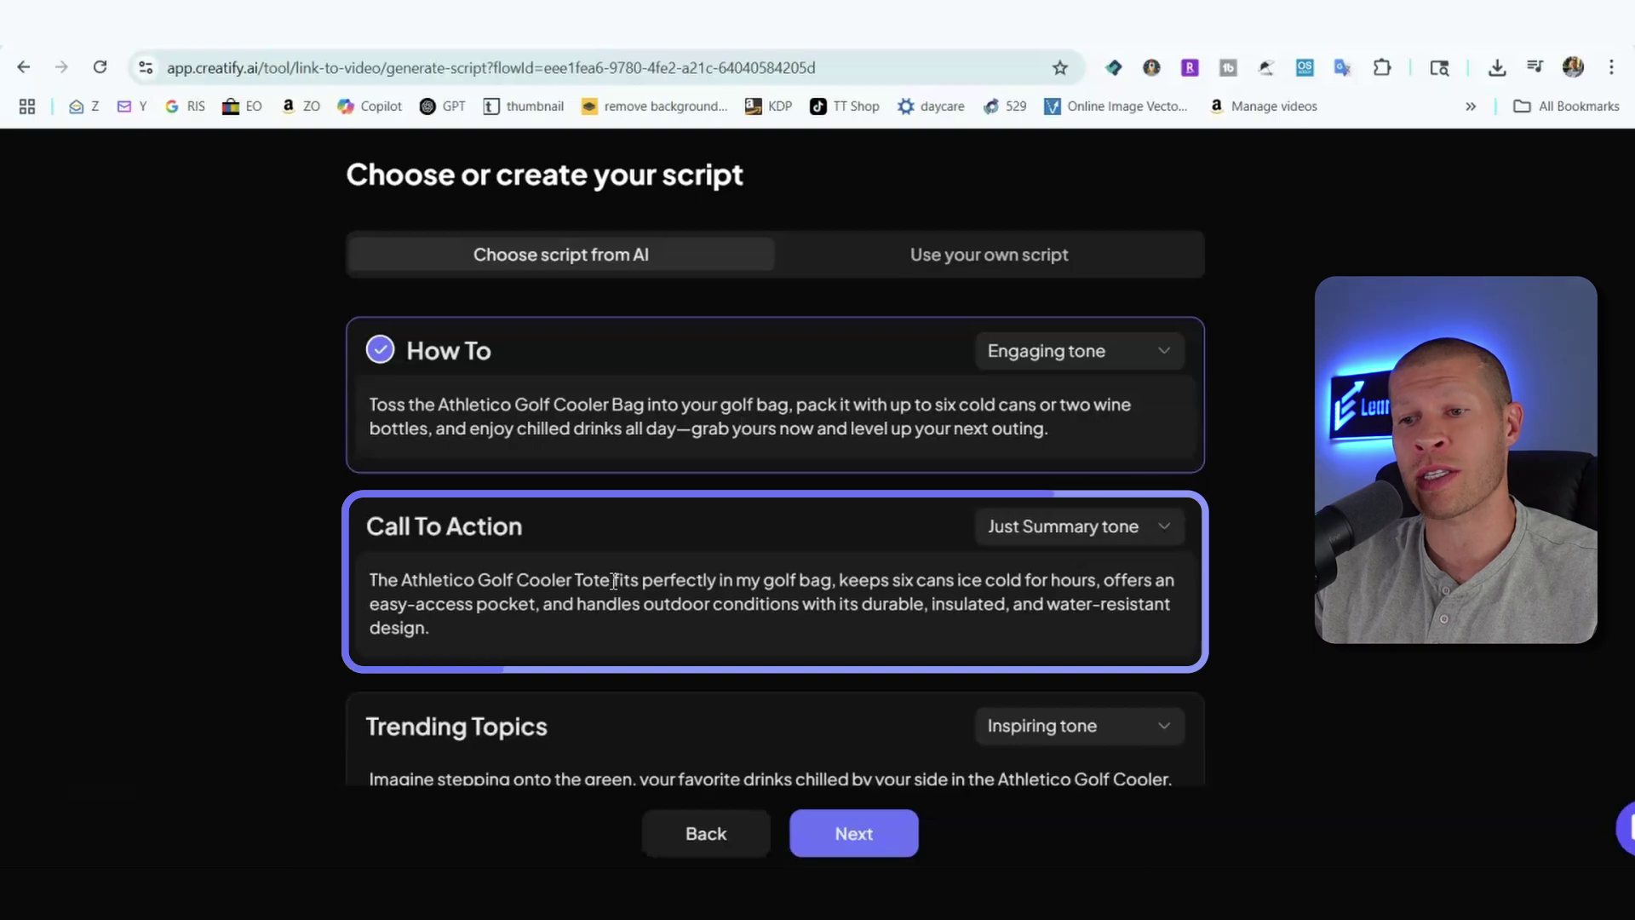
# - Reword the start of the Call To Action script to "This golf cooler" in place of the branded product name
pyautogui.moveTo(613, 582); pyautogui.dragTo(391, 576)
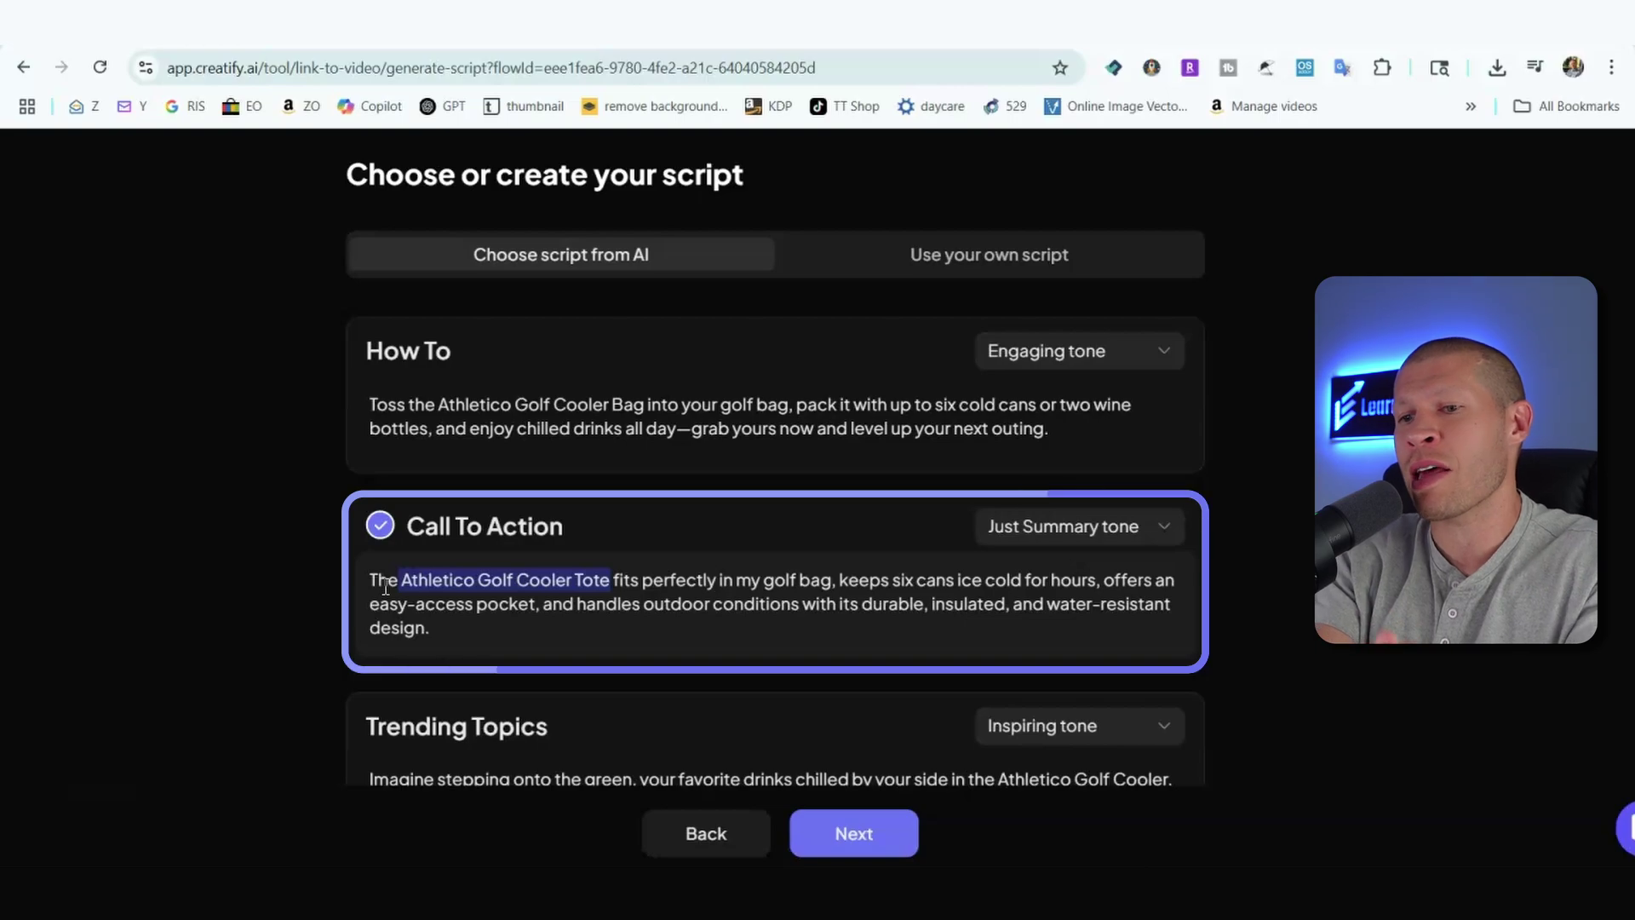
pyautogui.press('BackSpace')
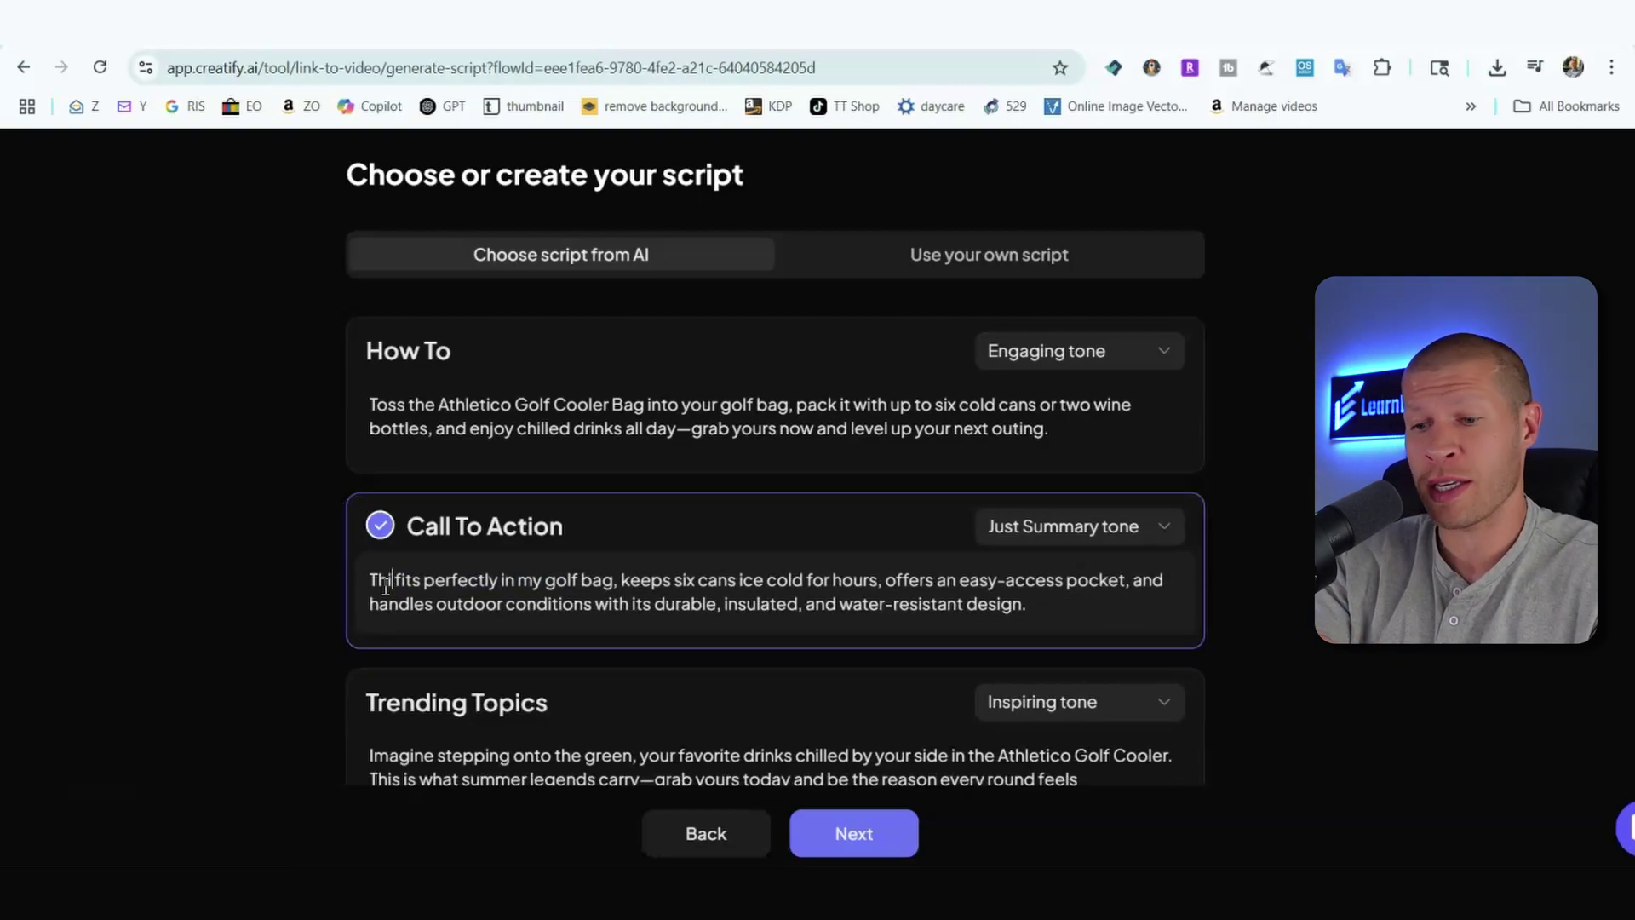
pyautogui.write('is golf cooler')
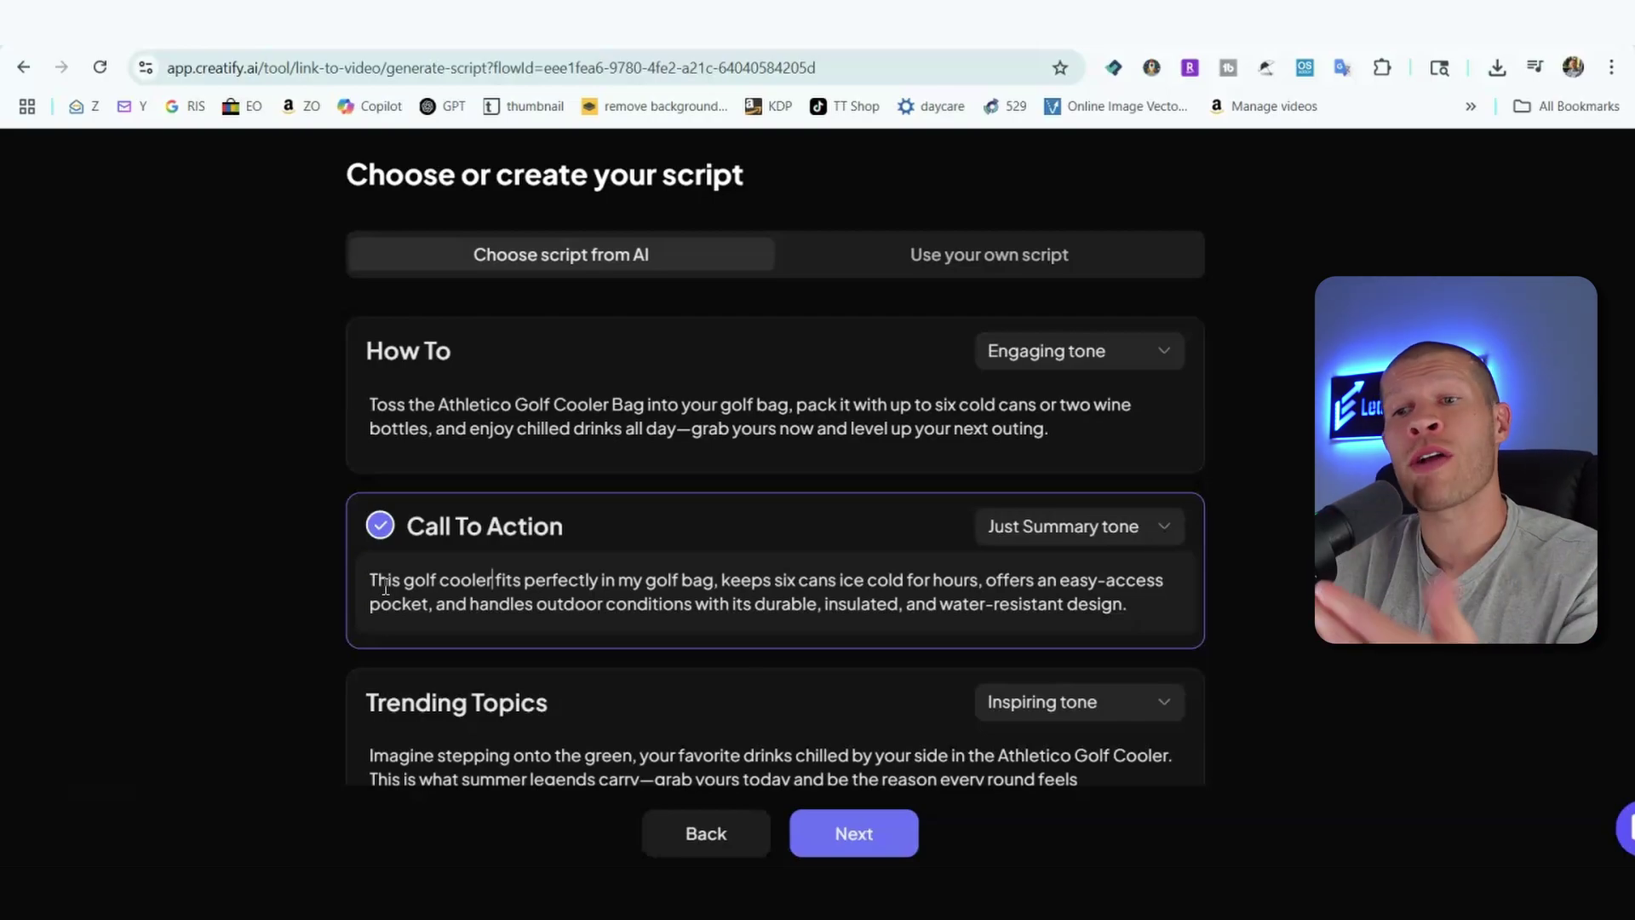
# - Select the How To script and reword its opening to "Toss this Golf Cooler Sleeve"
pyautogui.scroll(1, 517, 427)
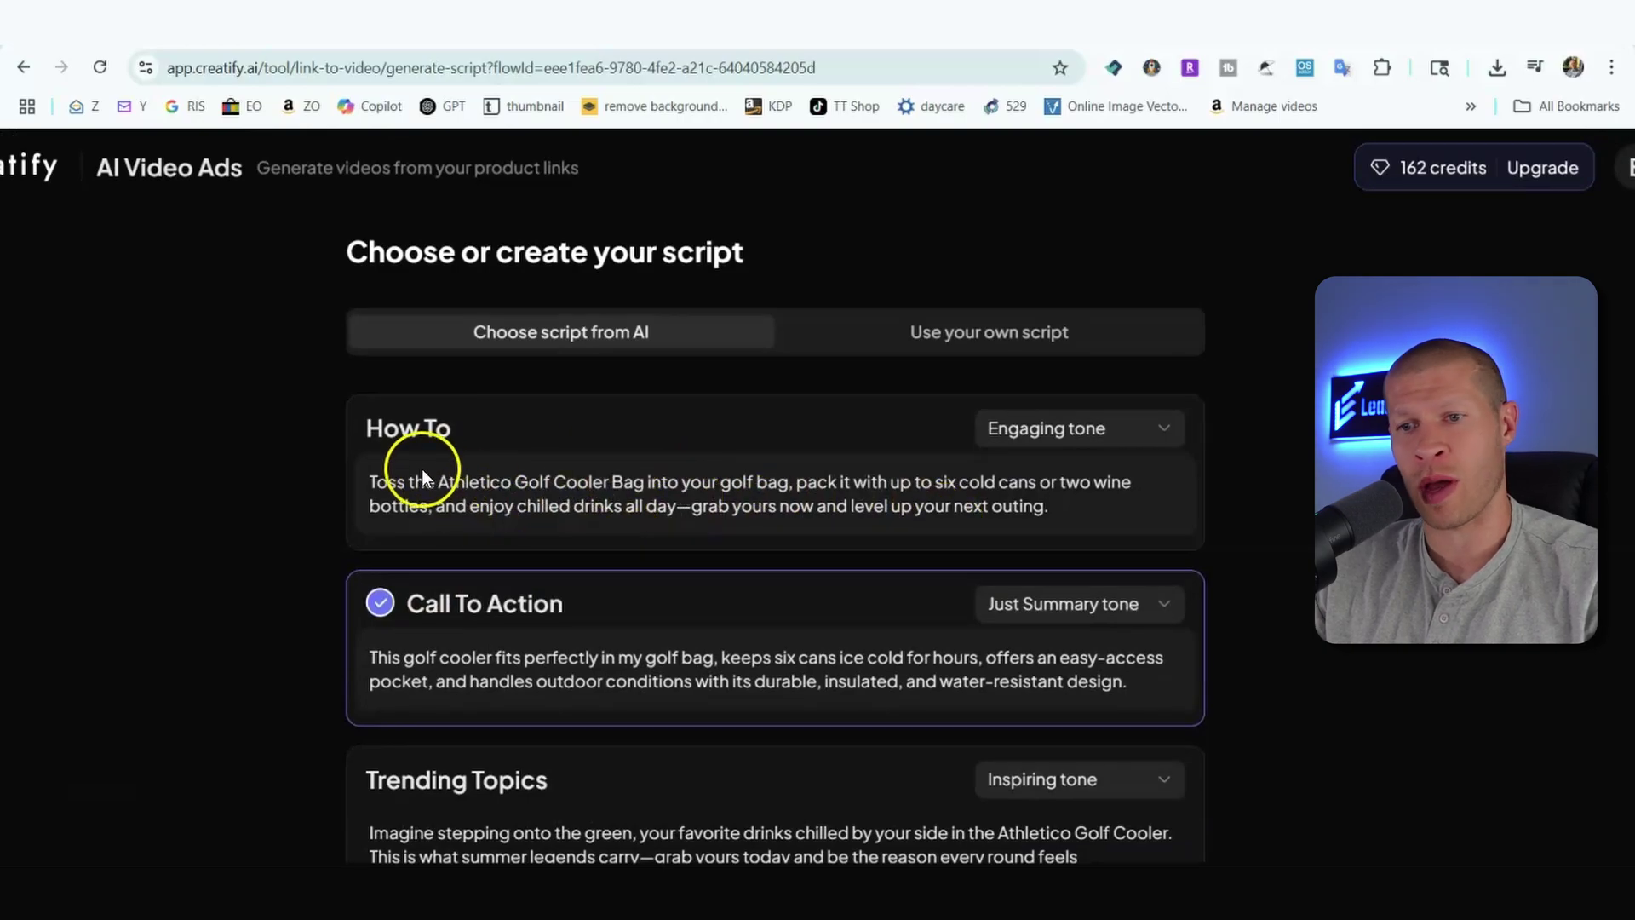
pyautogui.scroll(-5, 467, 522)
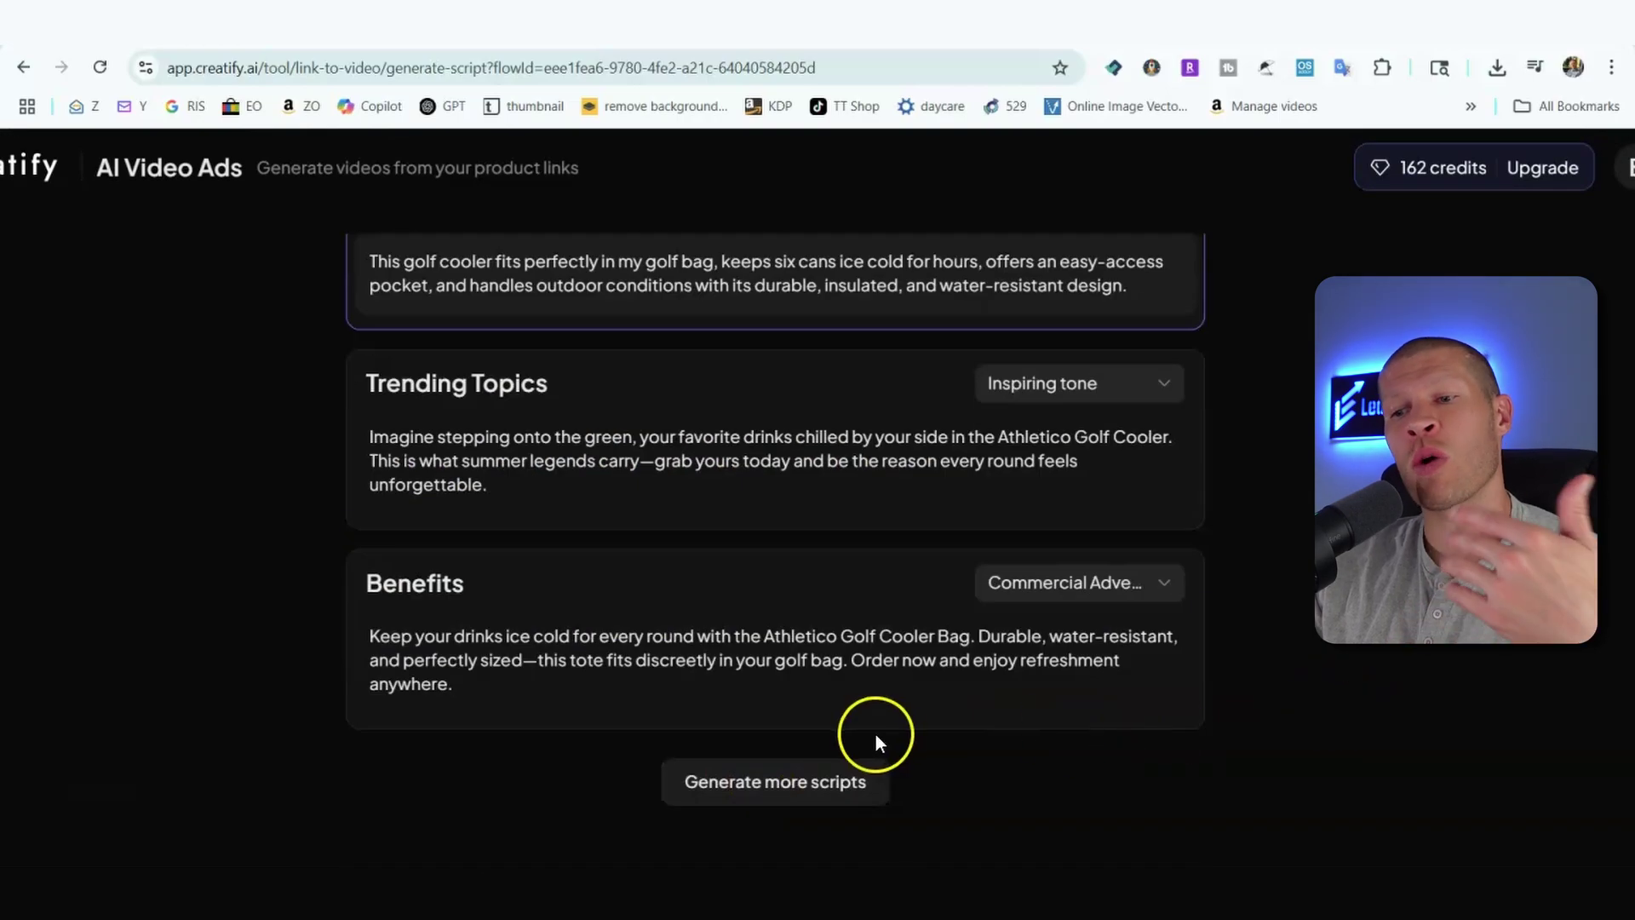
pyautogui.scroll(4, 1318, 709)
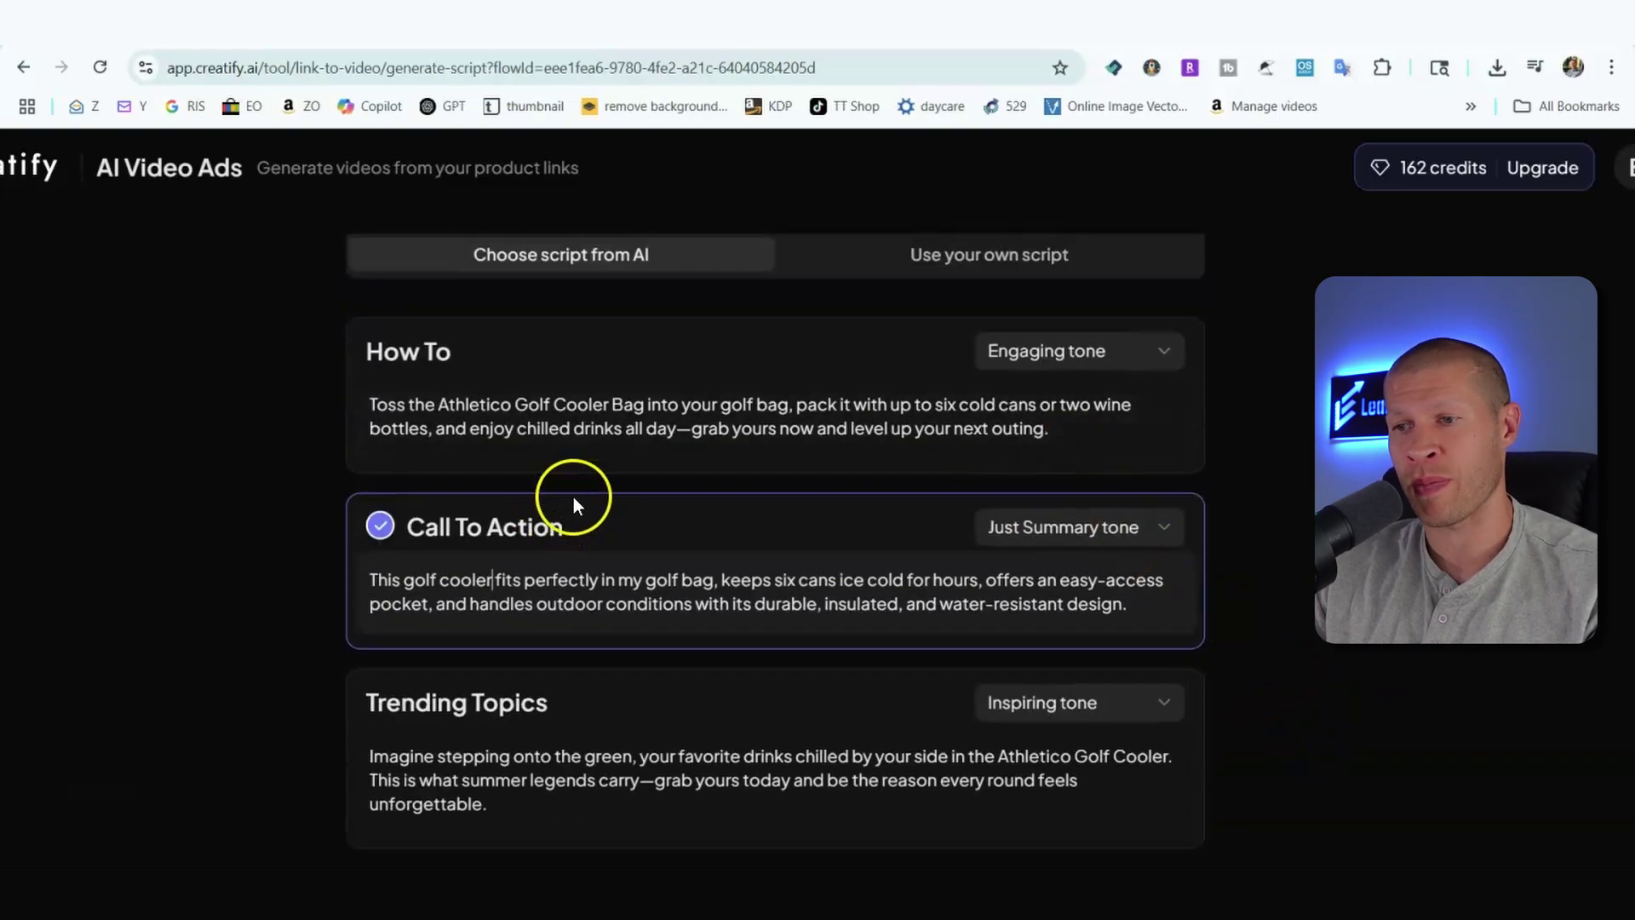
pyautogui.click(571, 426)
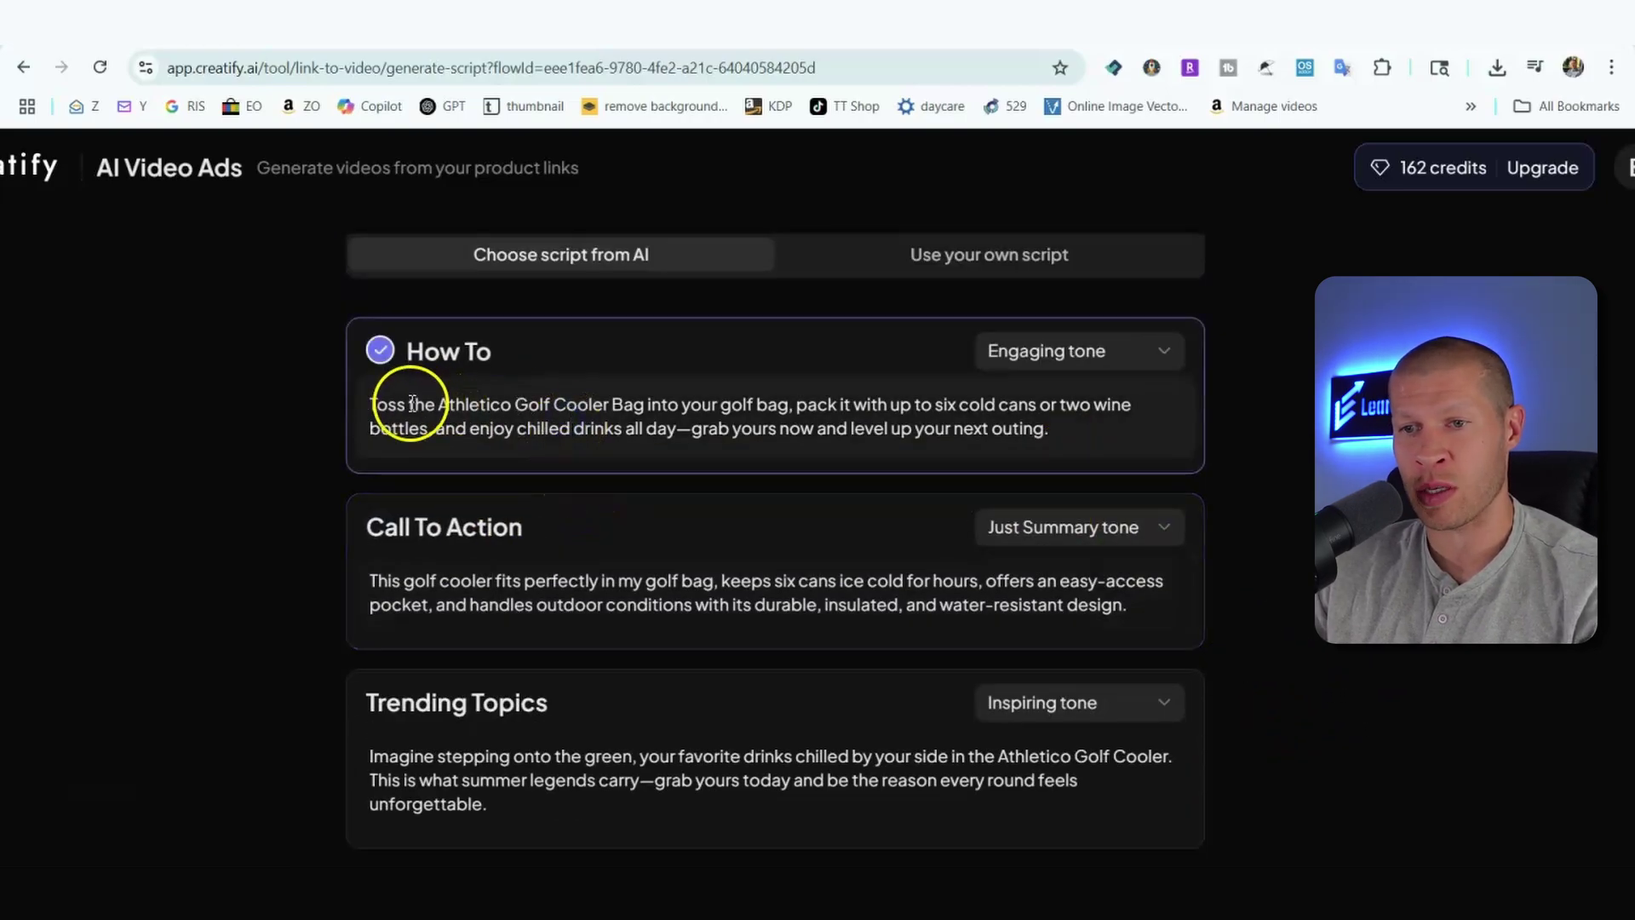
pyautogui.write('is')
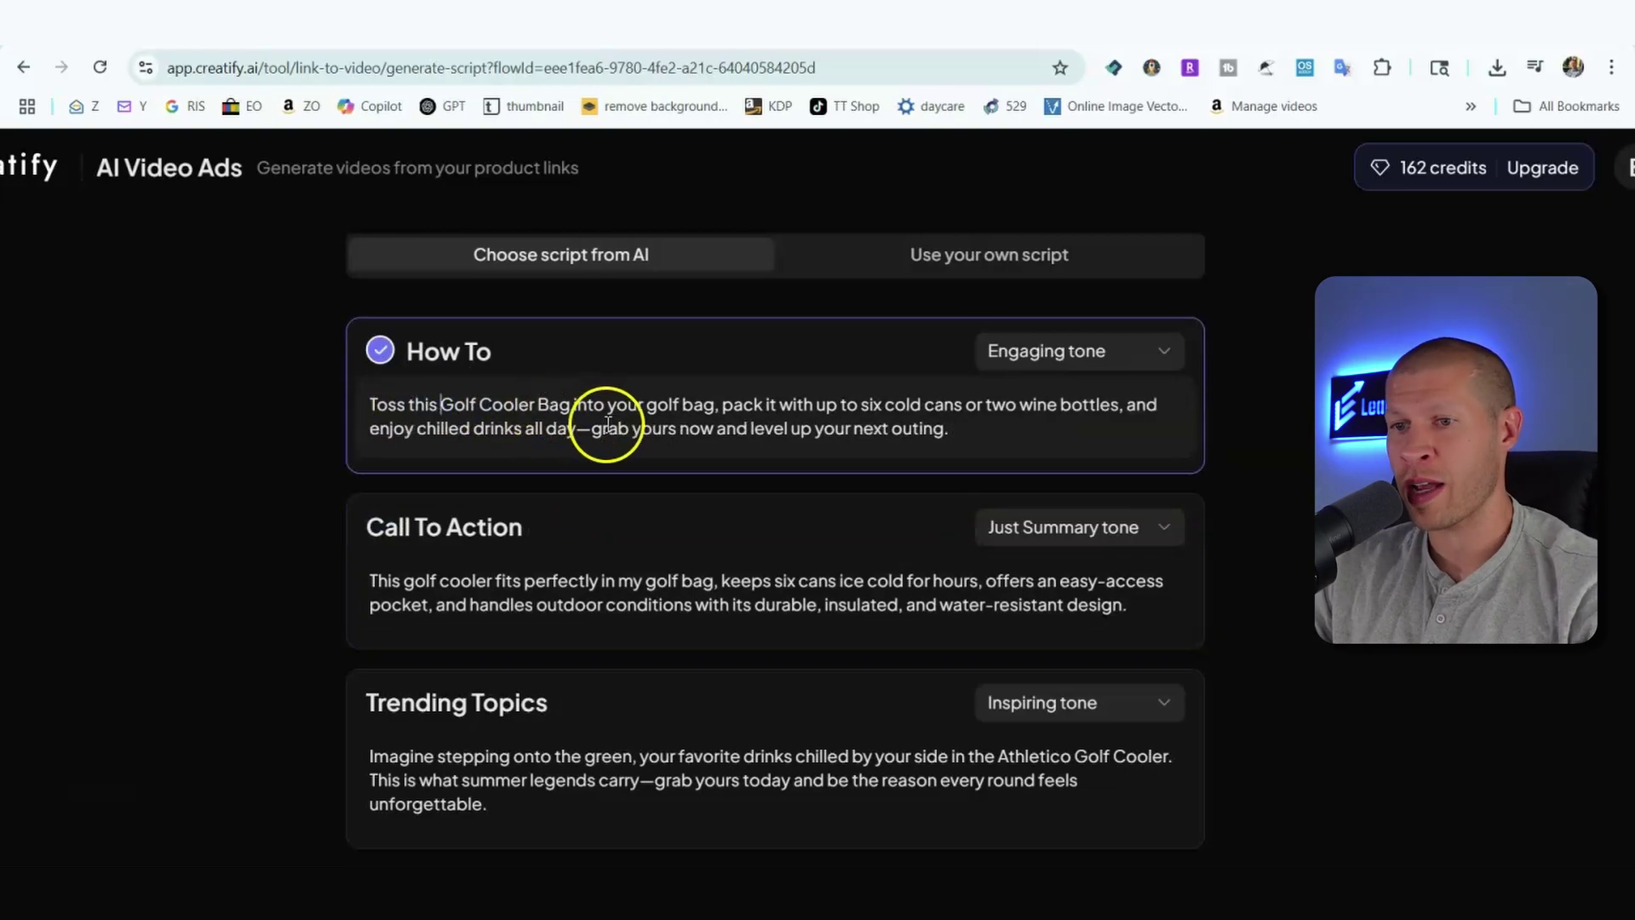
pyautogui.doubleClick(555, 405)
pyautogui.write('Sleeve')
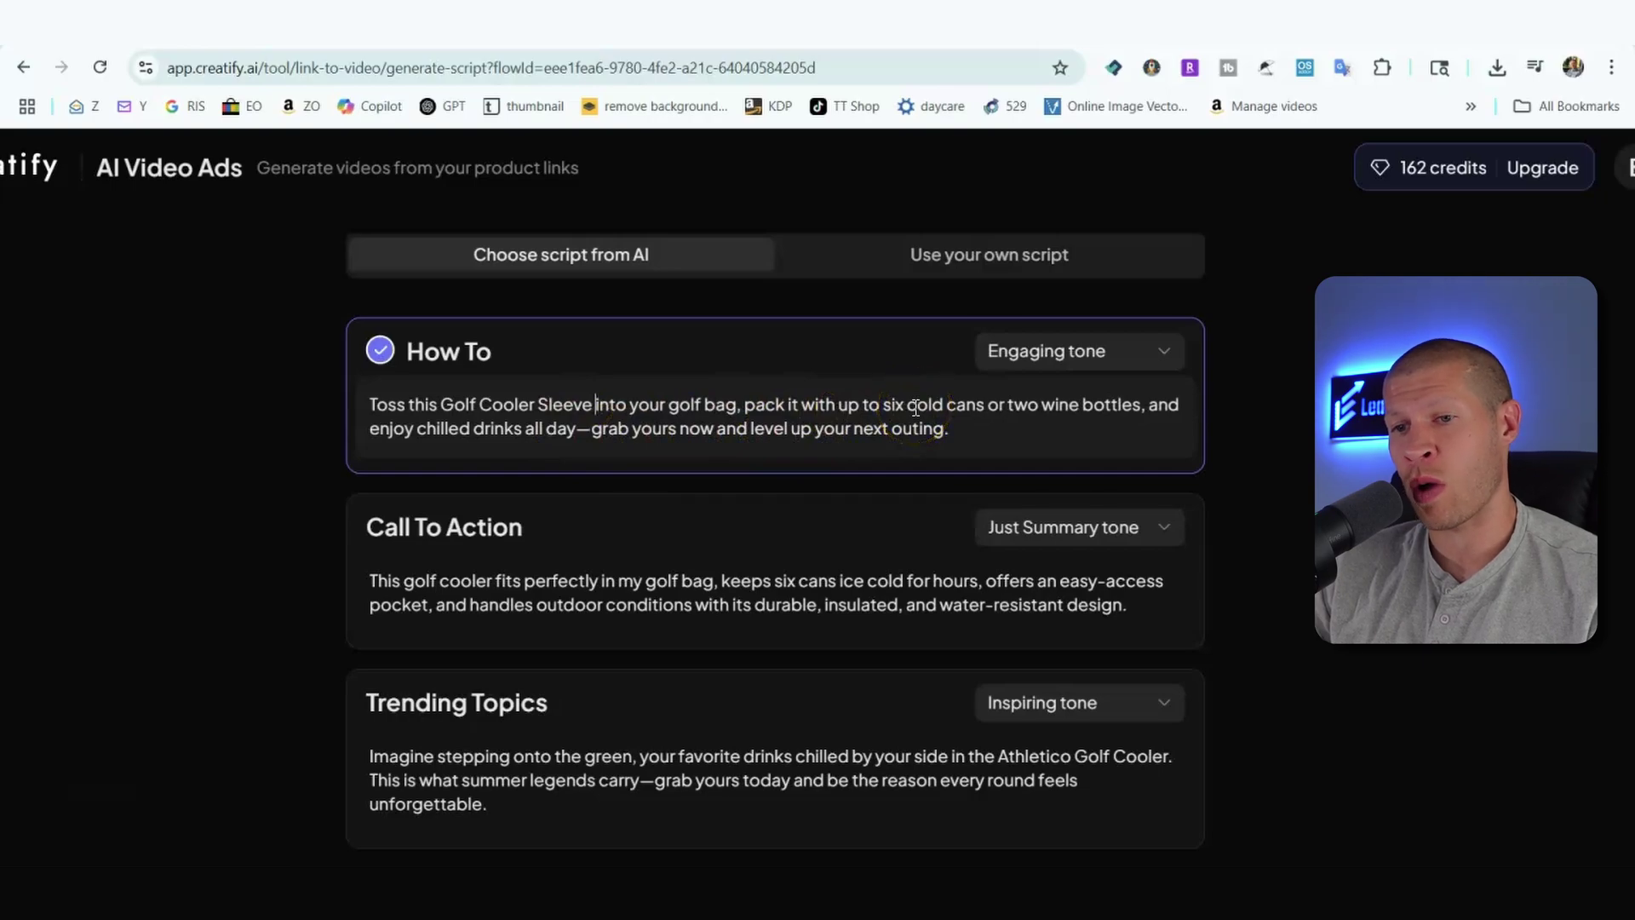
# - Replace the dash after "all day" in the How To script with a period and capitalize "Grab"
pyautogui.click(591, 432)
pyautogui.press('BackSpace')
pyautogui.write('.')
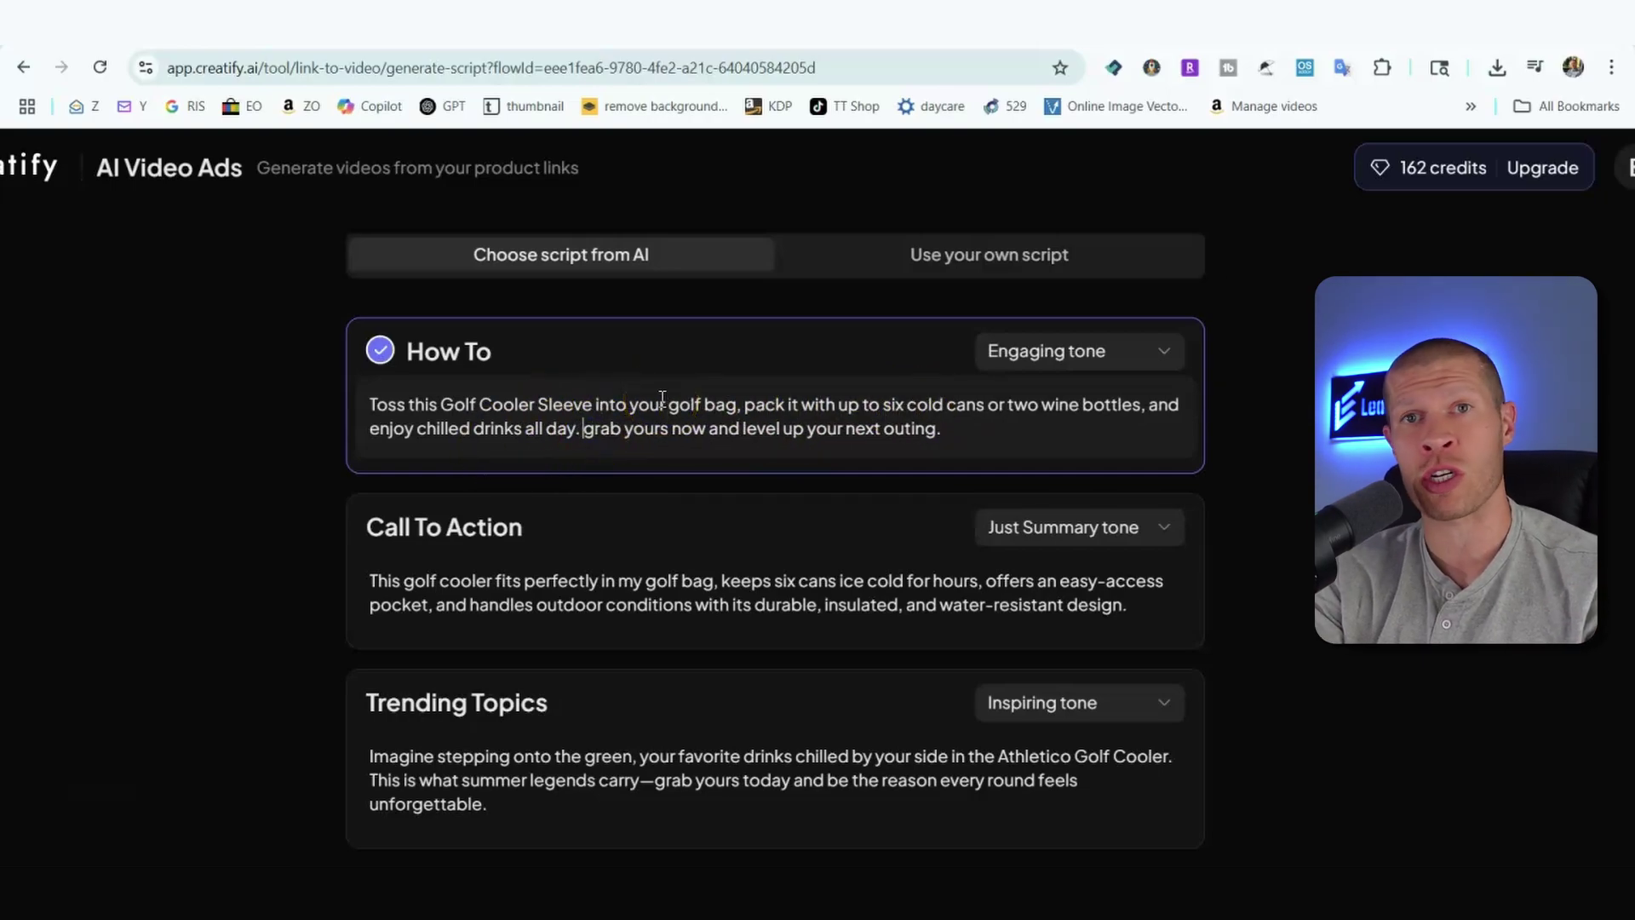
pyautogui.press('Delete')
pyautogui.write('G')
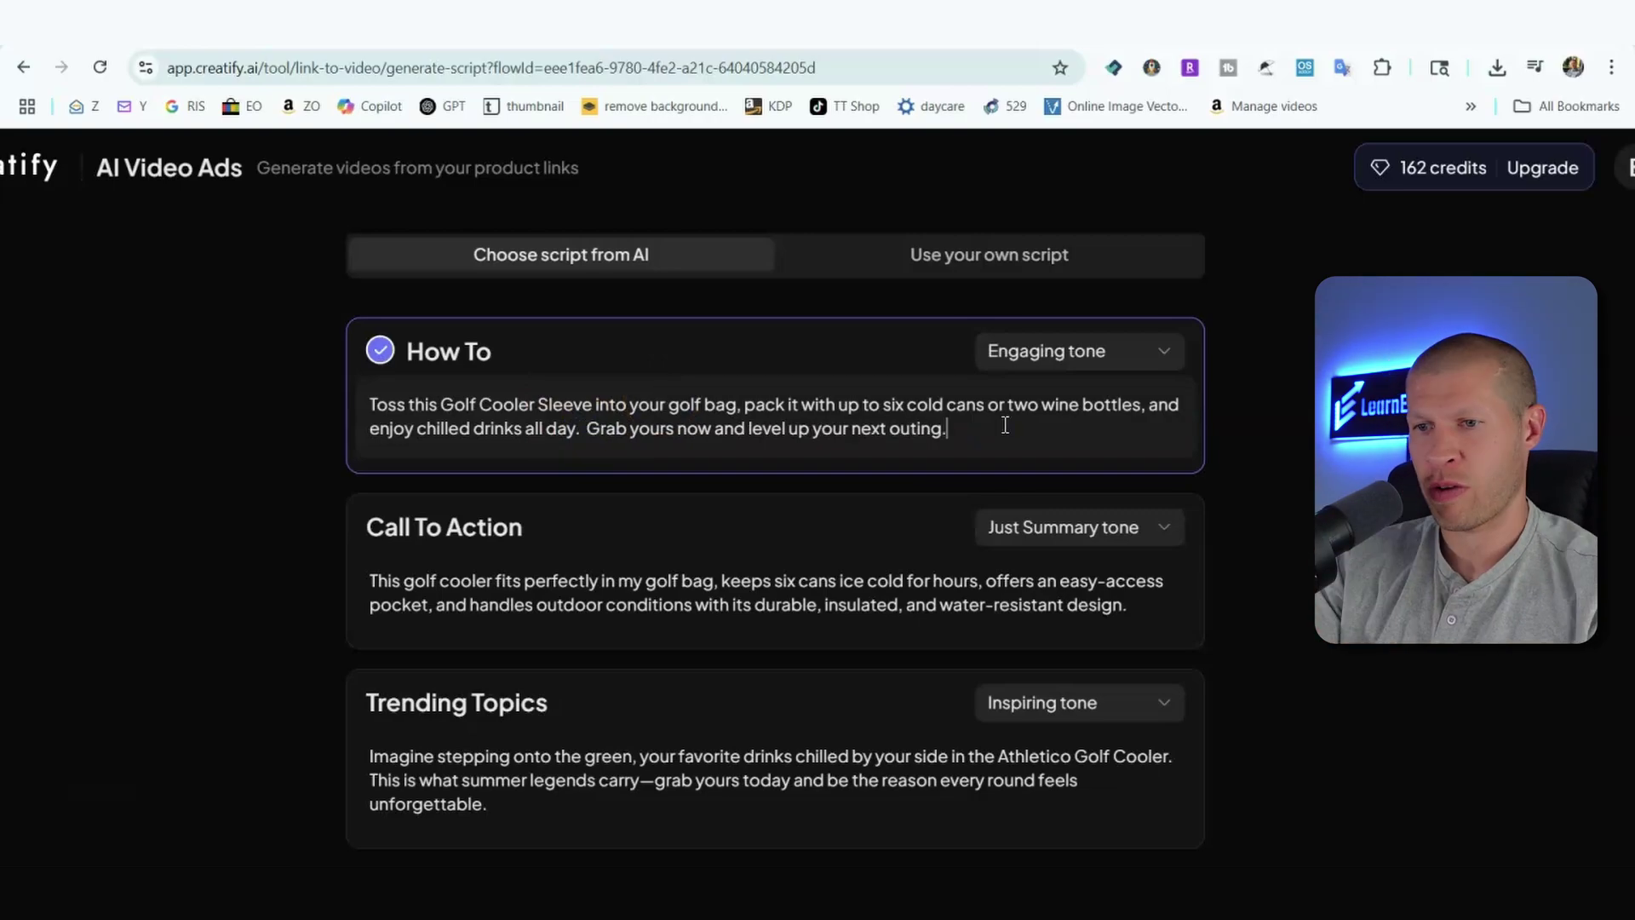
# - Change the end of the How To script to "your next round." and continue to the avatar selection
pyautogui.moveTo(1090, 449); pyautogui.dragTo(936, 428)
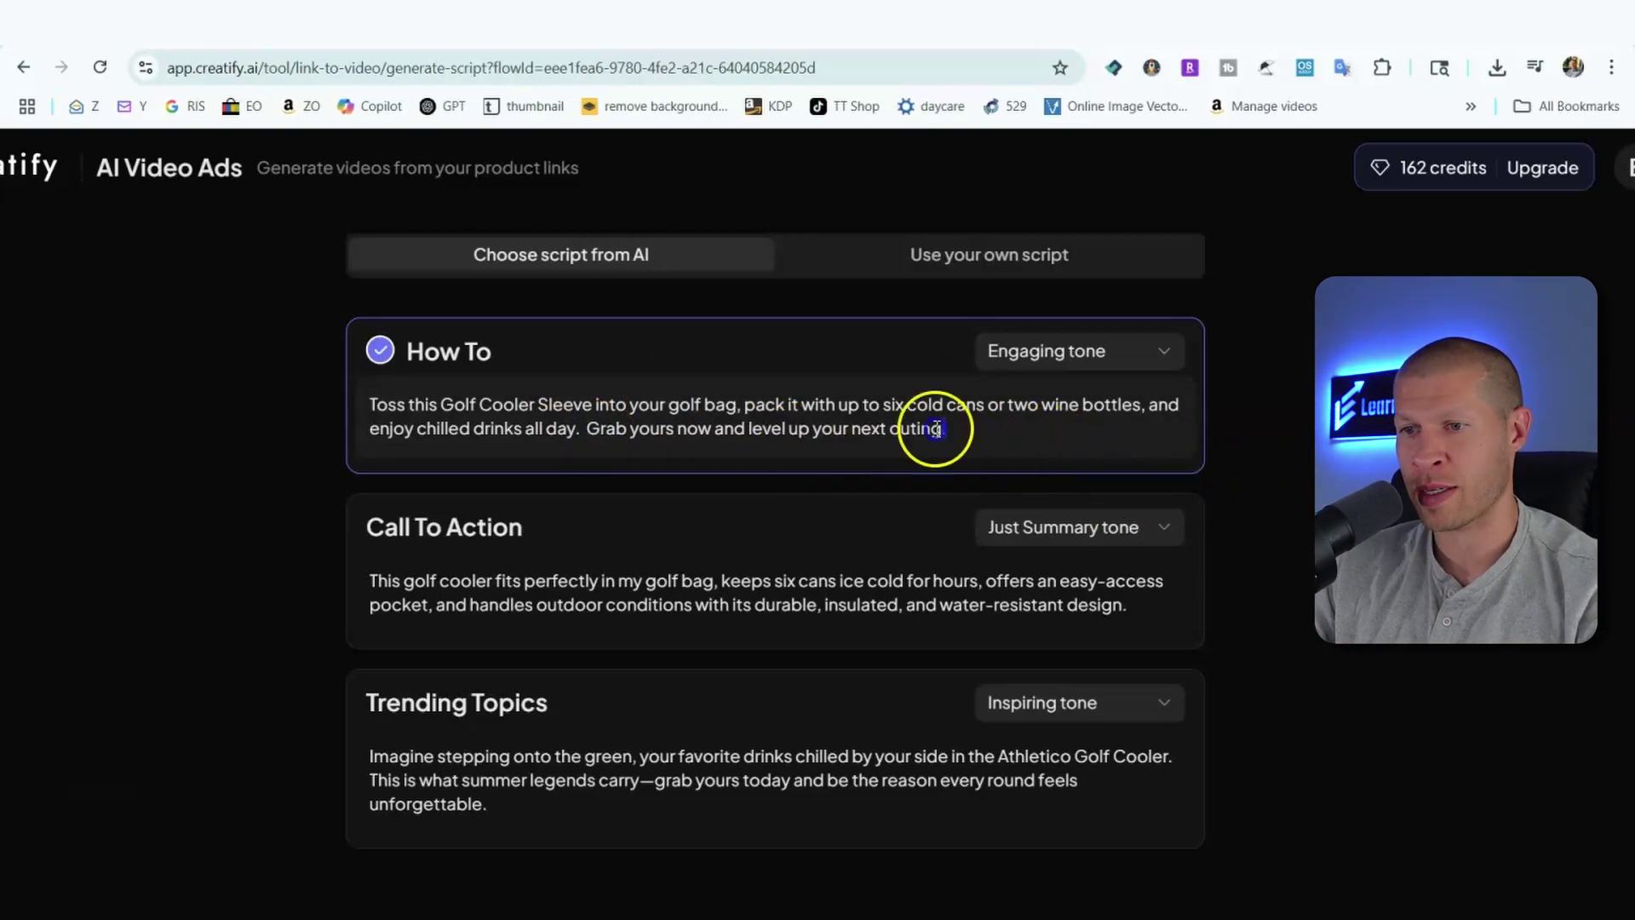
pyautogui.write('round.')
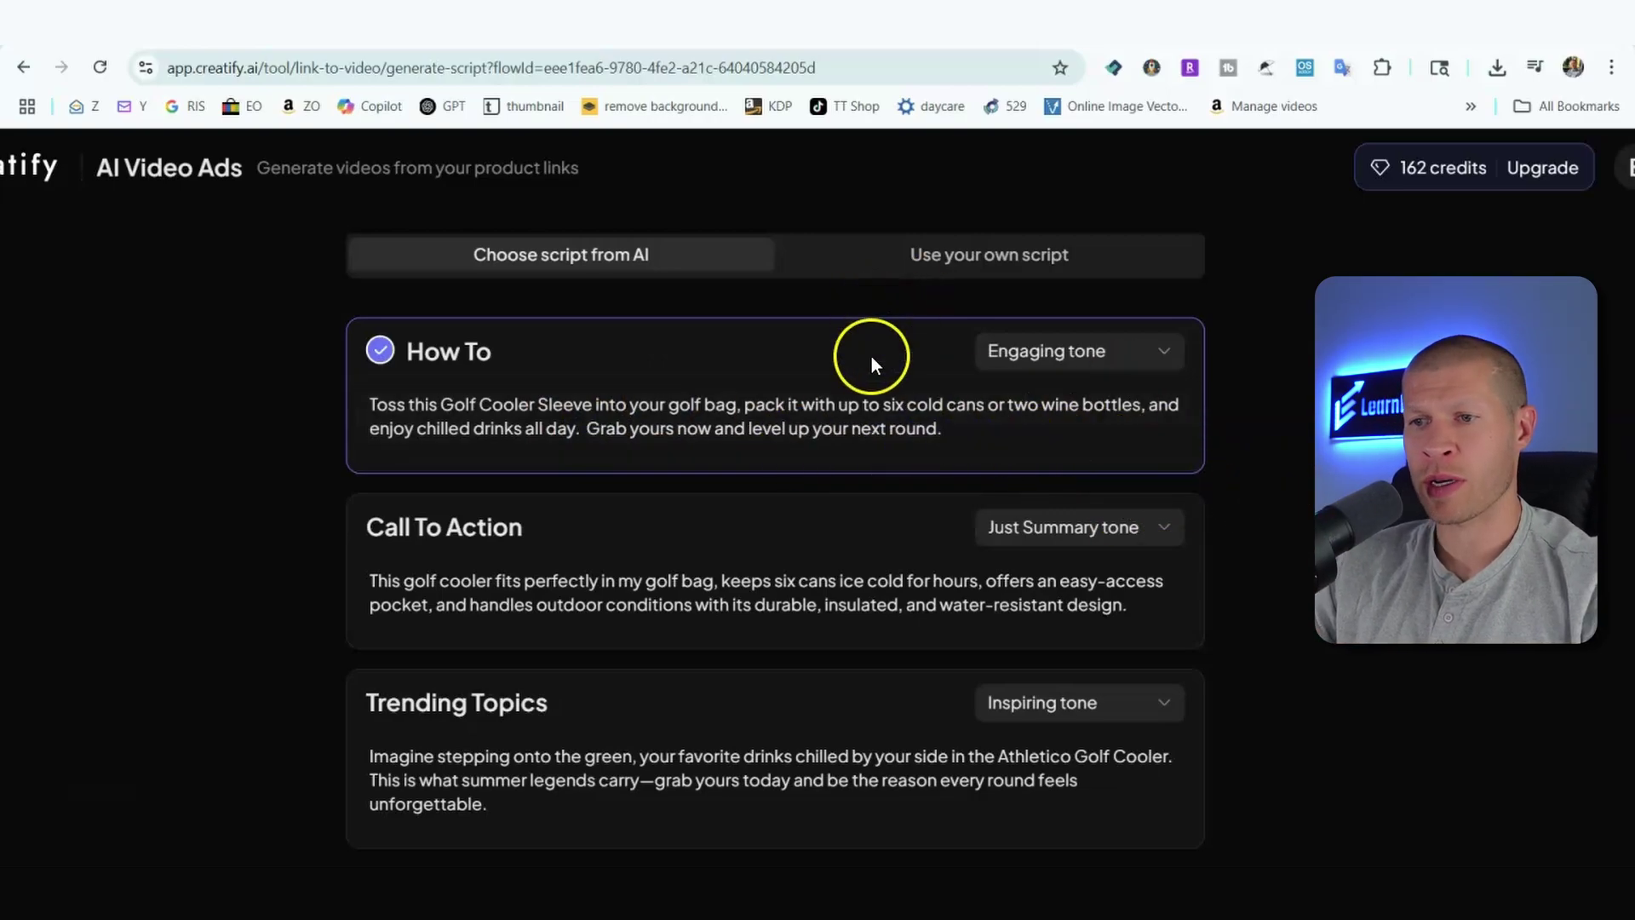
pyautogui.scroll(-5, 936, 596)
pyautogui.click(887, 827)
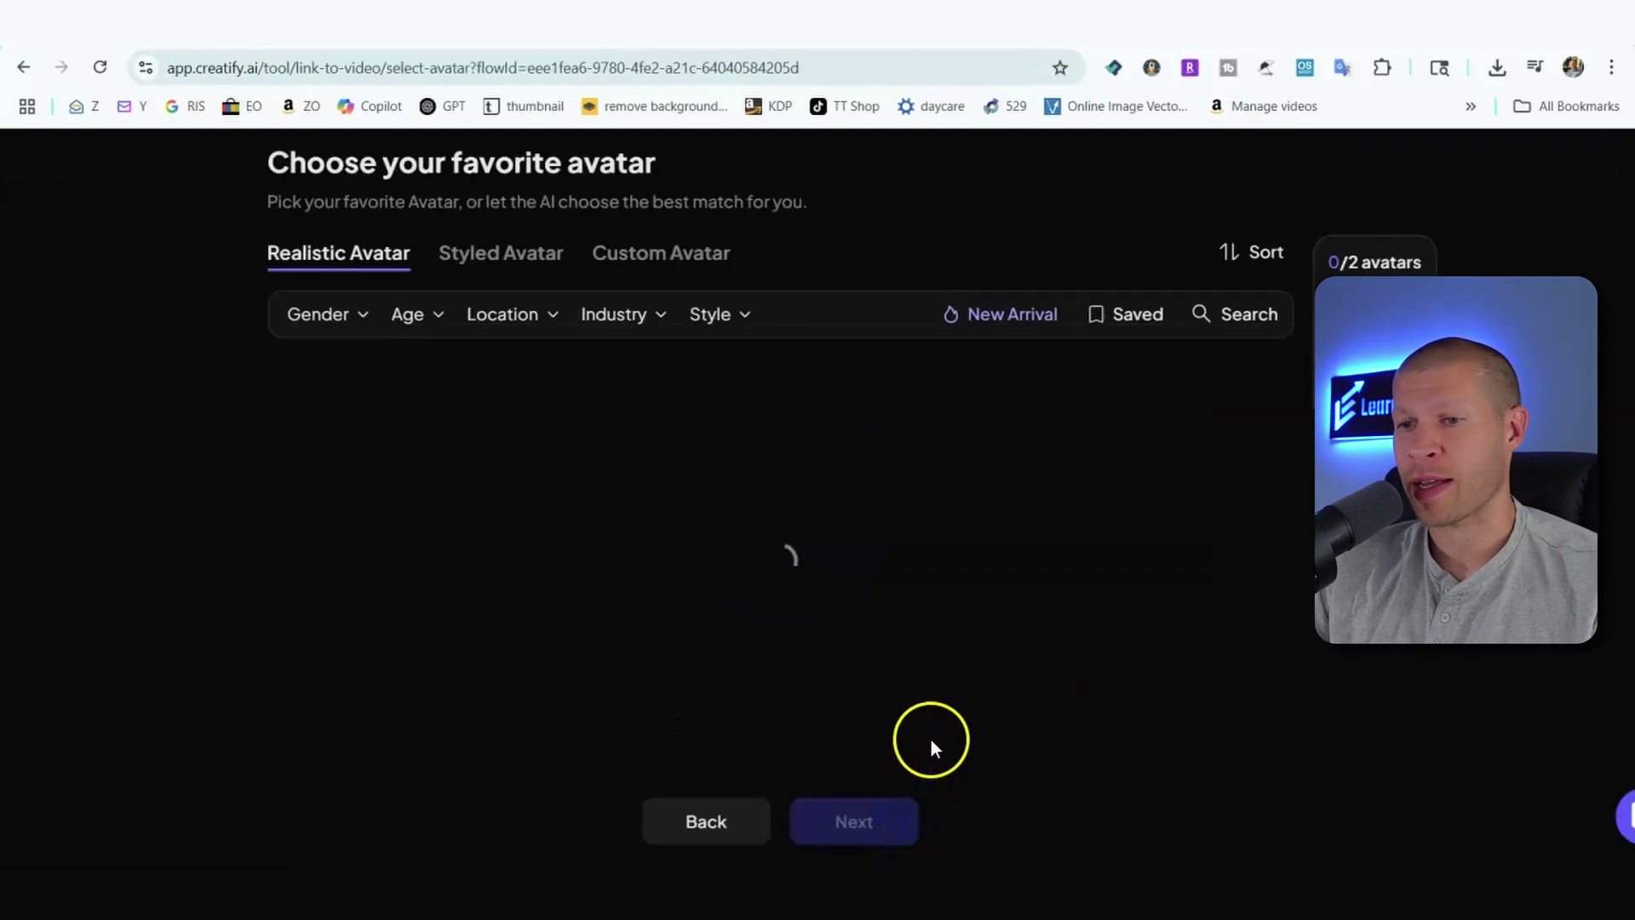
# - Browse the realistic avatars and choose the Oscar avatar in the black T-shirt style
pyautogui.scroll(-6, 1090, 605)
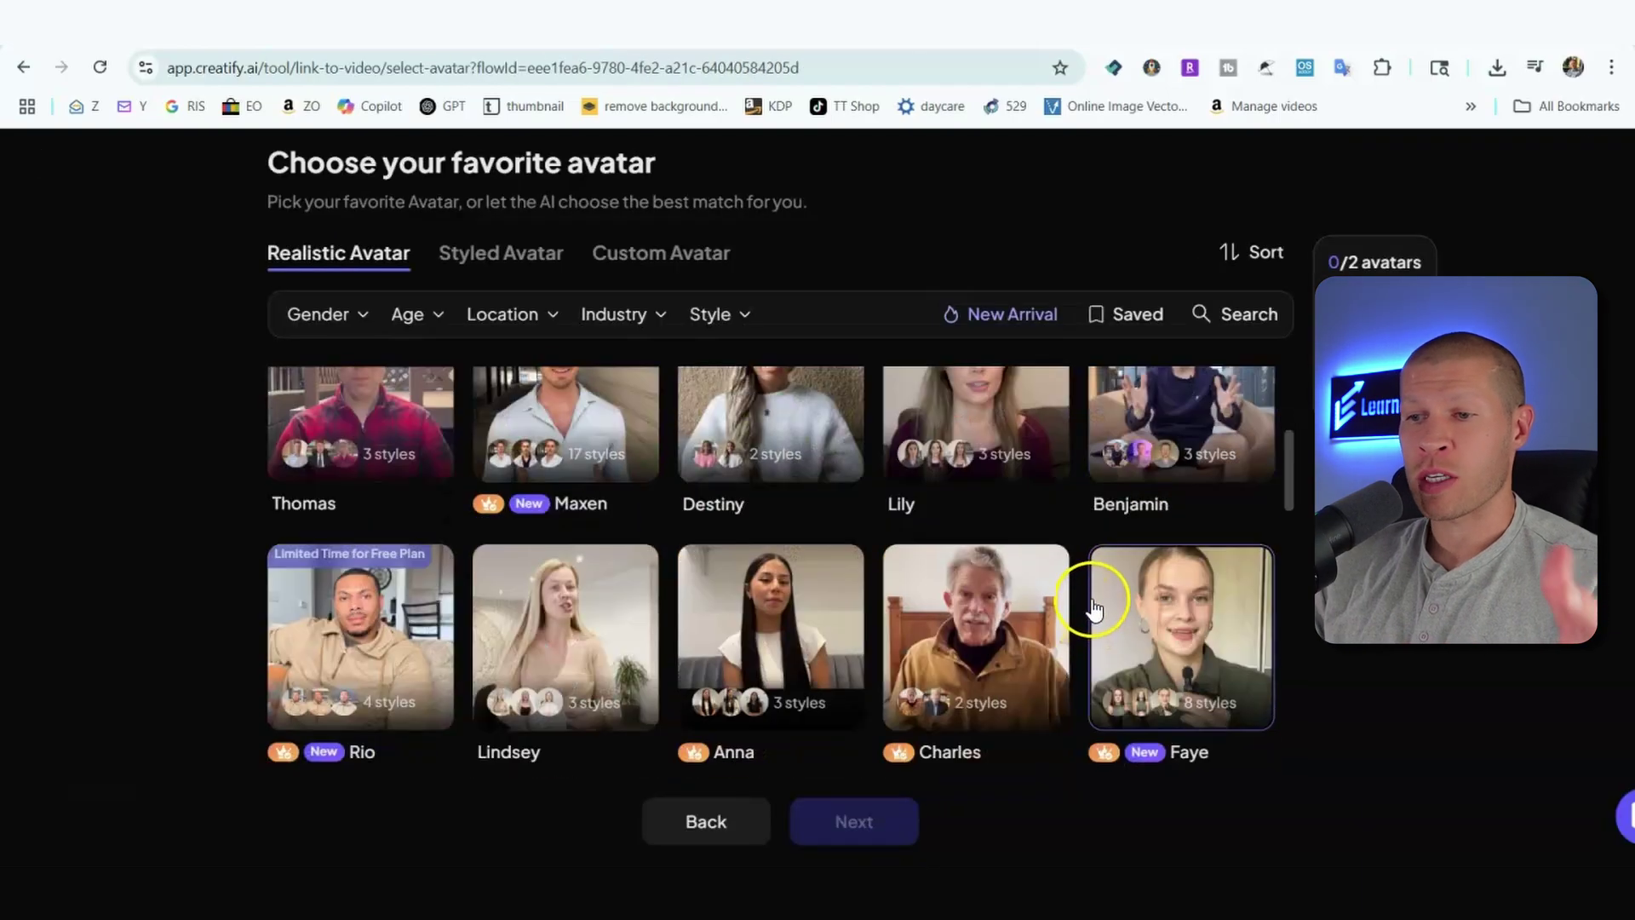
pyautogui.scroll(3, 861, 609)
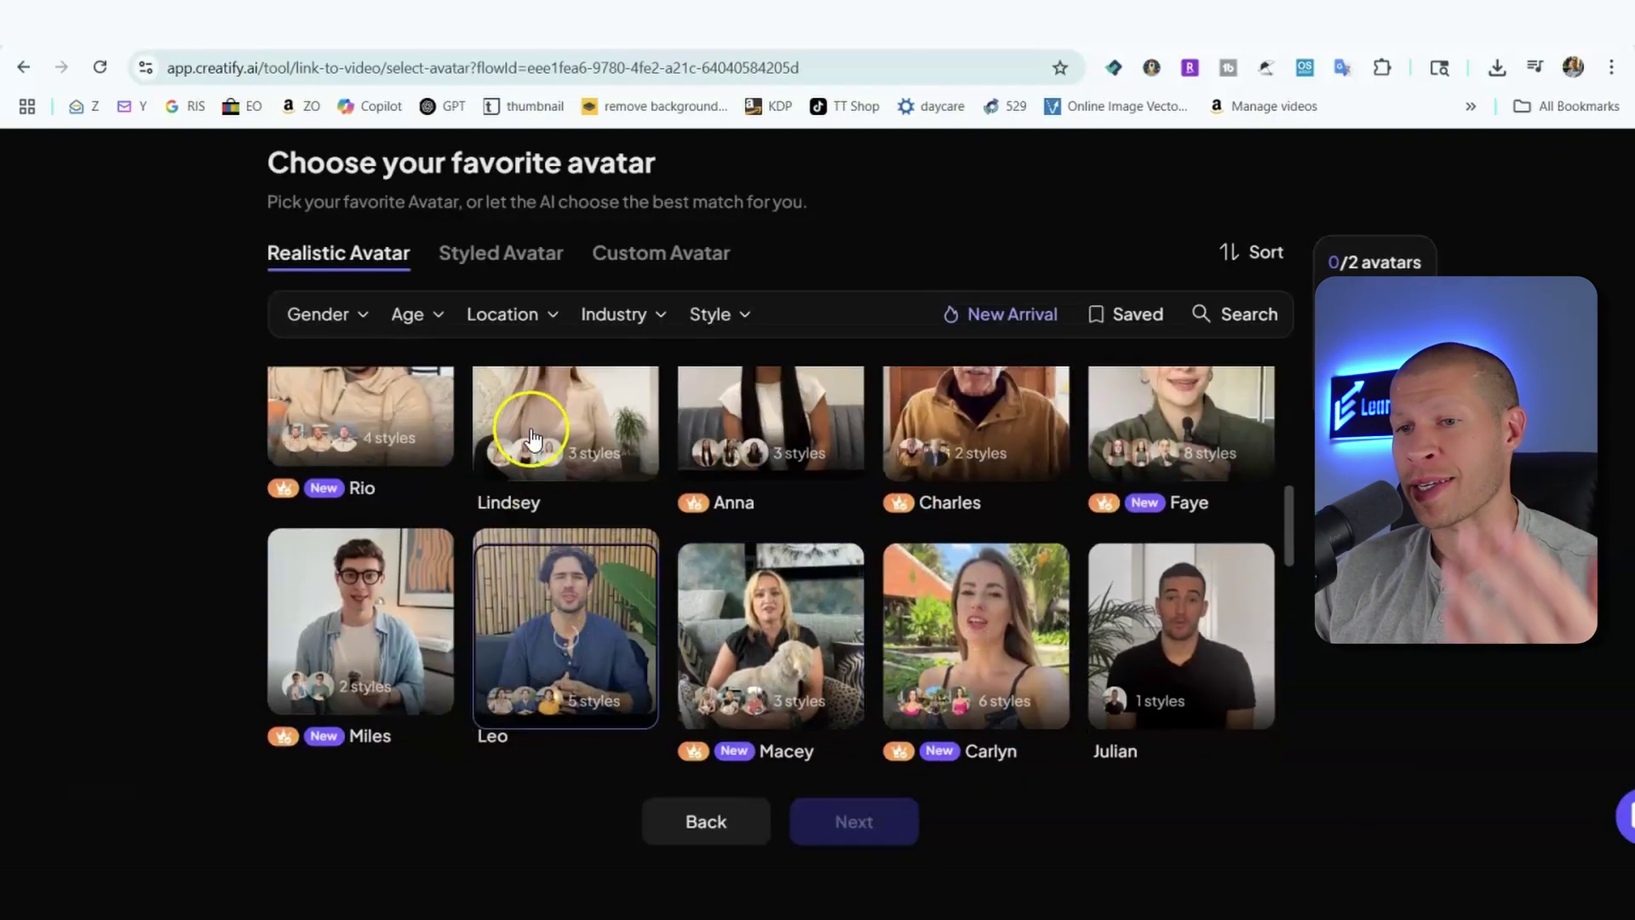
pyautogui.scroll(-1, 976, 528)
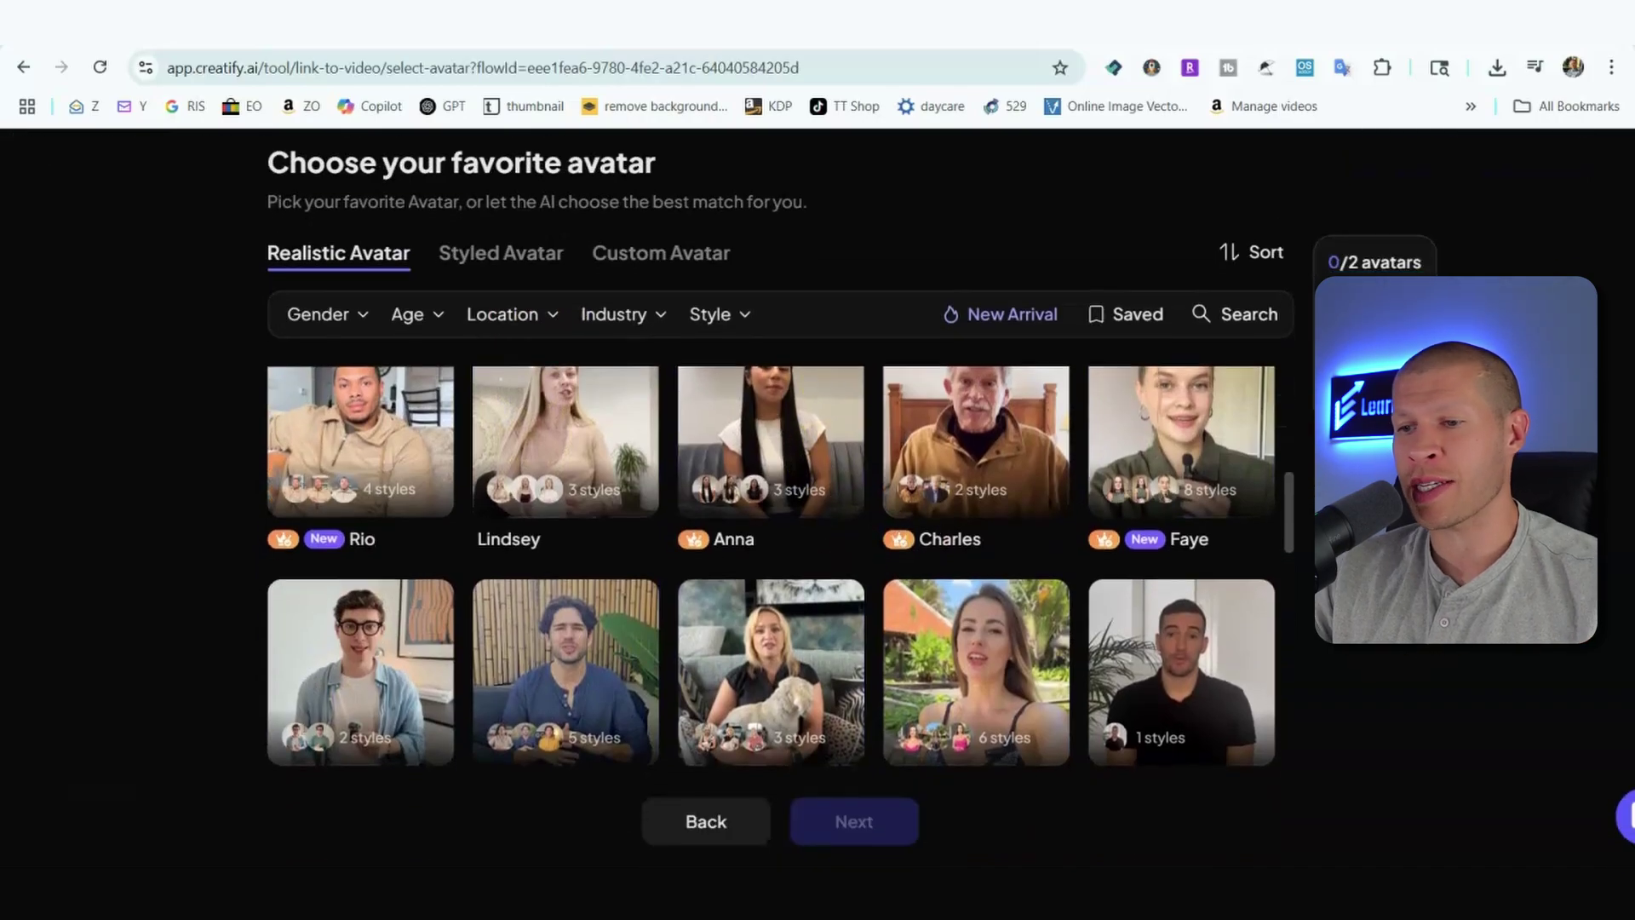
pyautogui.scroll(-5, 1198, 591)
pyautogui.scroll(-3, 978, 594)
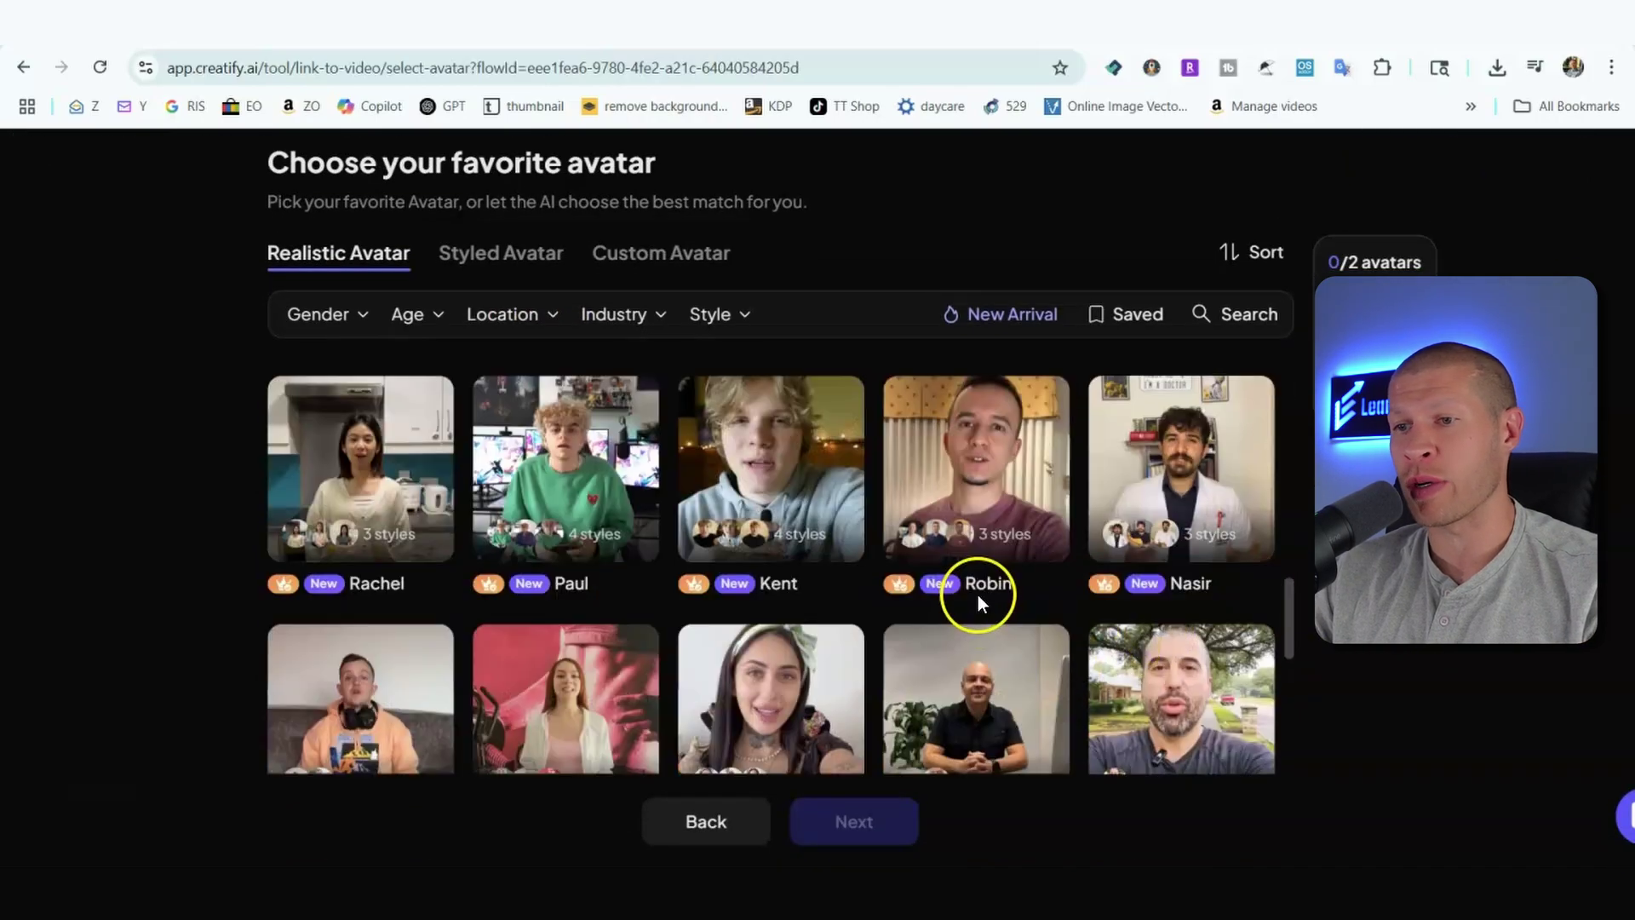
pyautogui.scroll(3, 977, 594)
pyautogui.scroll(10, 969, 568)
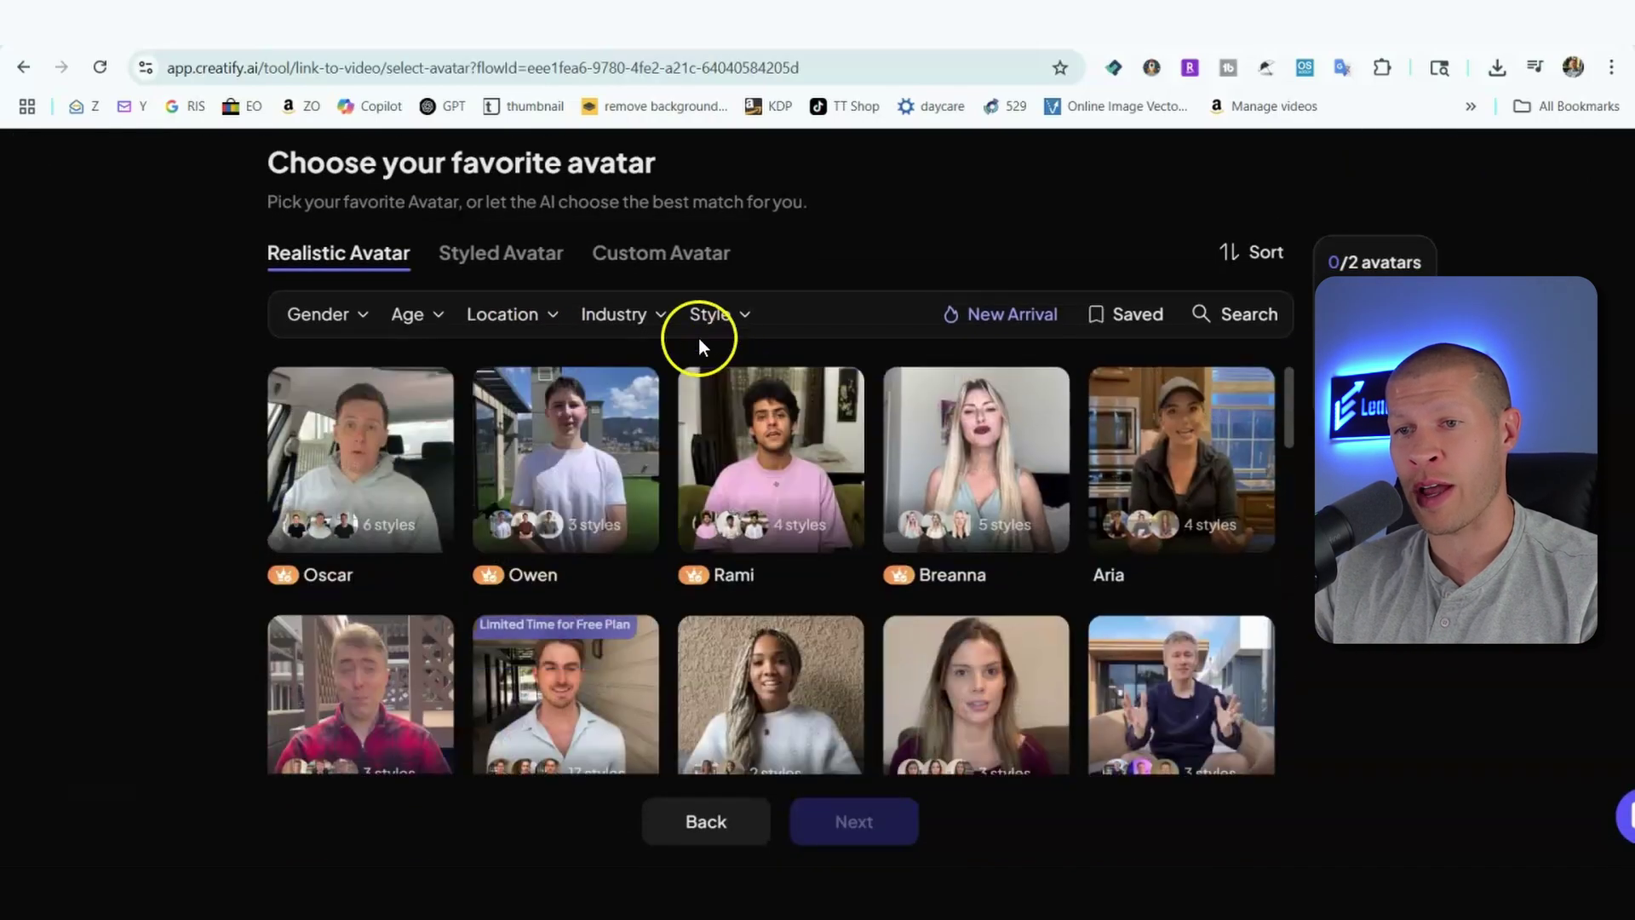
pyautogui.click(413, 536)
pyautogui.click(846, 543)
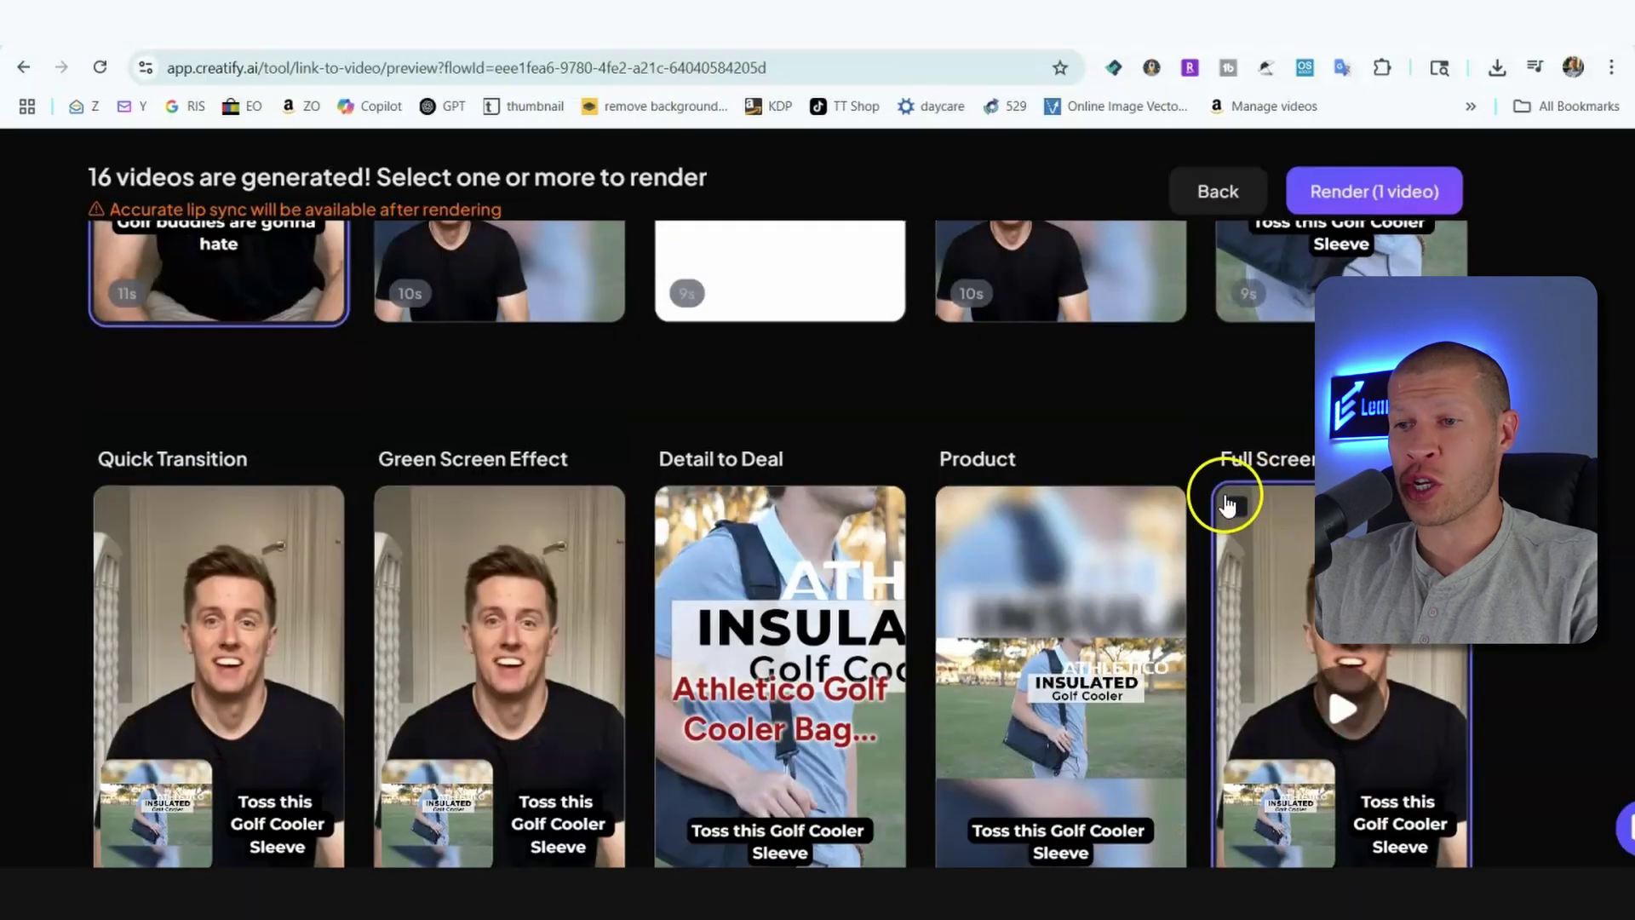
# - Preview the generated Product style video and open that version in the full editor
pyautogui.scroll(-3, 1116, 648)
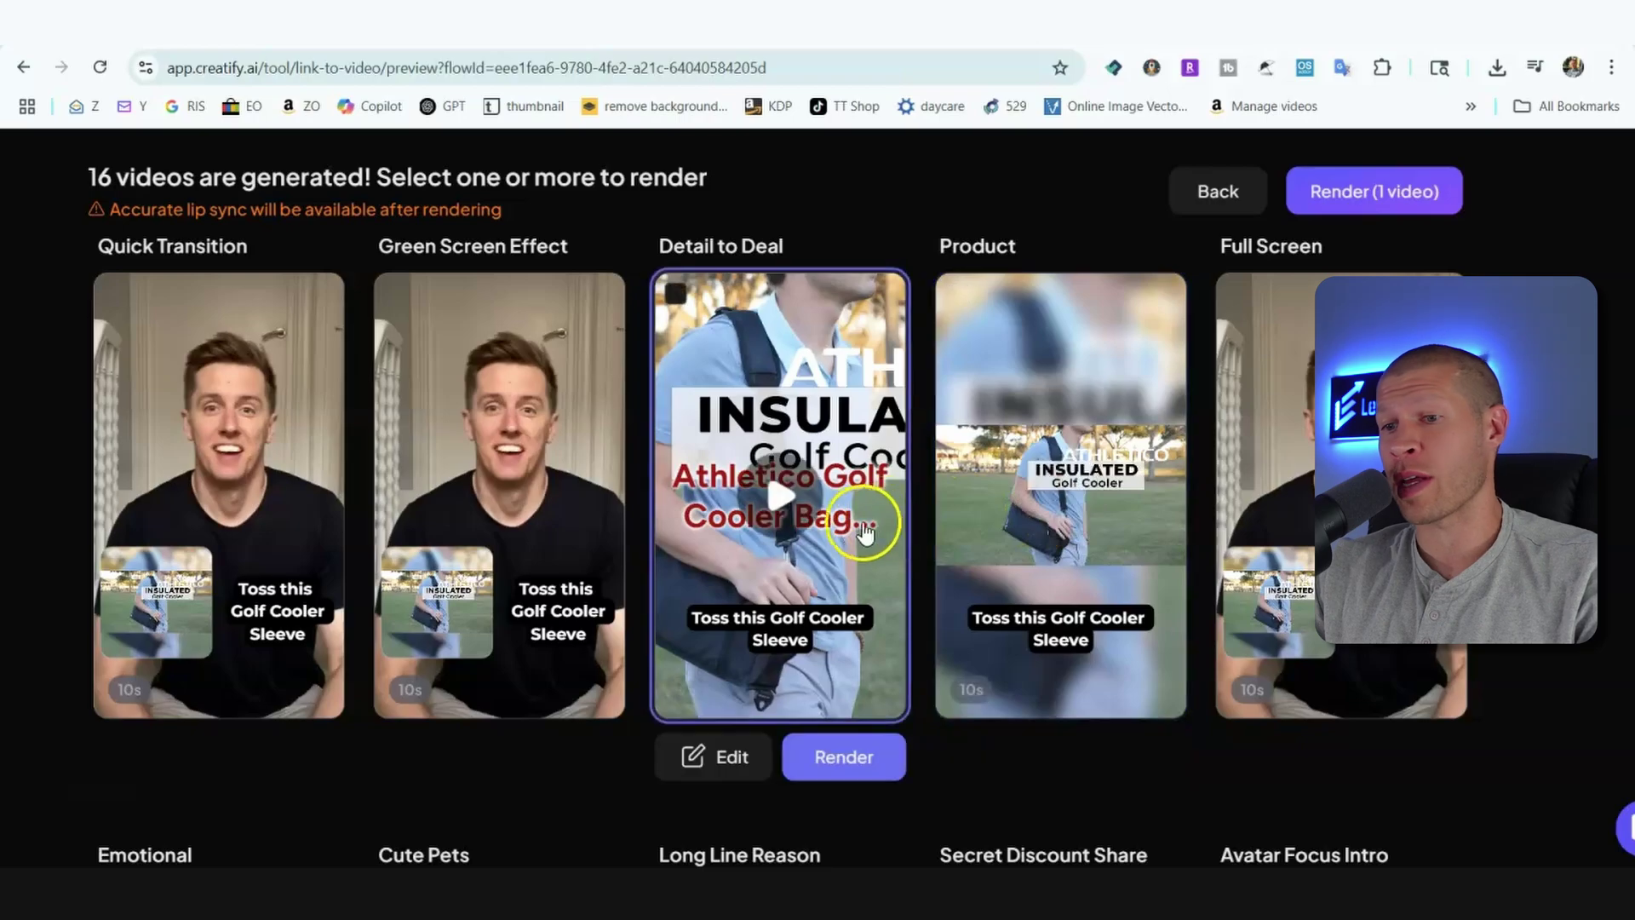
pyautogui.moveTo(1103, 426)
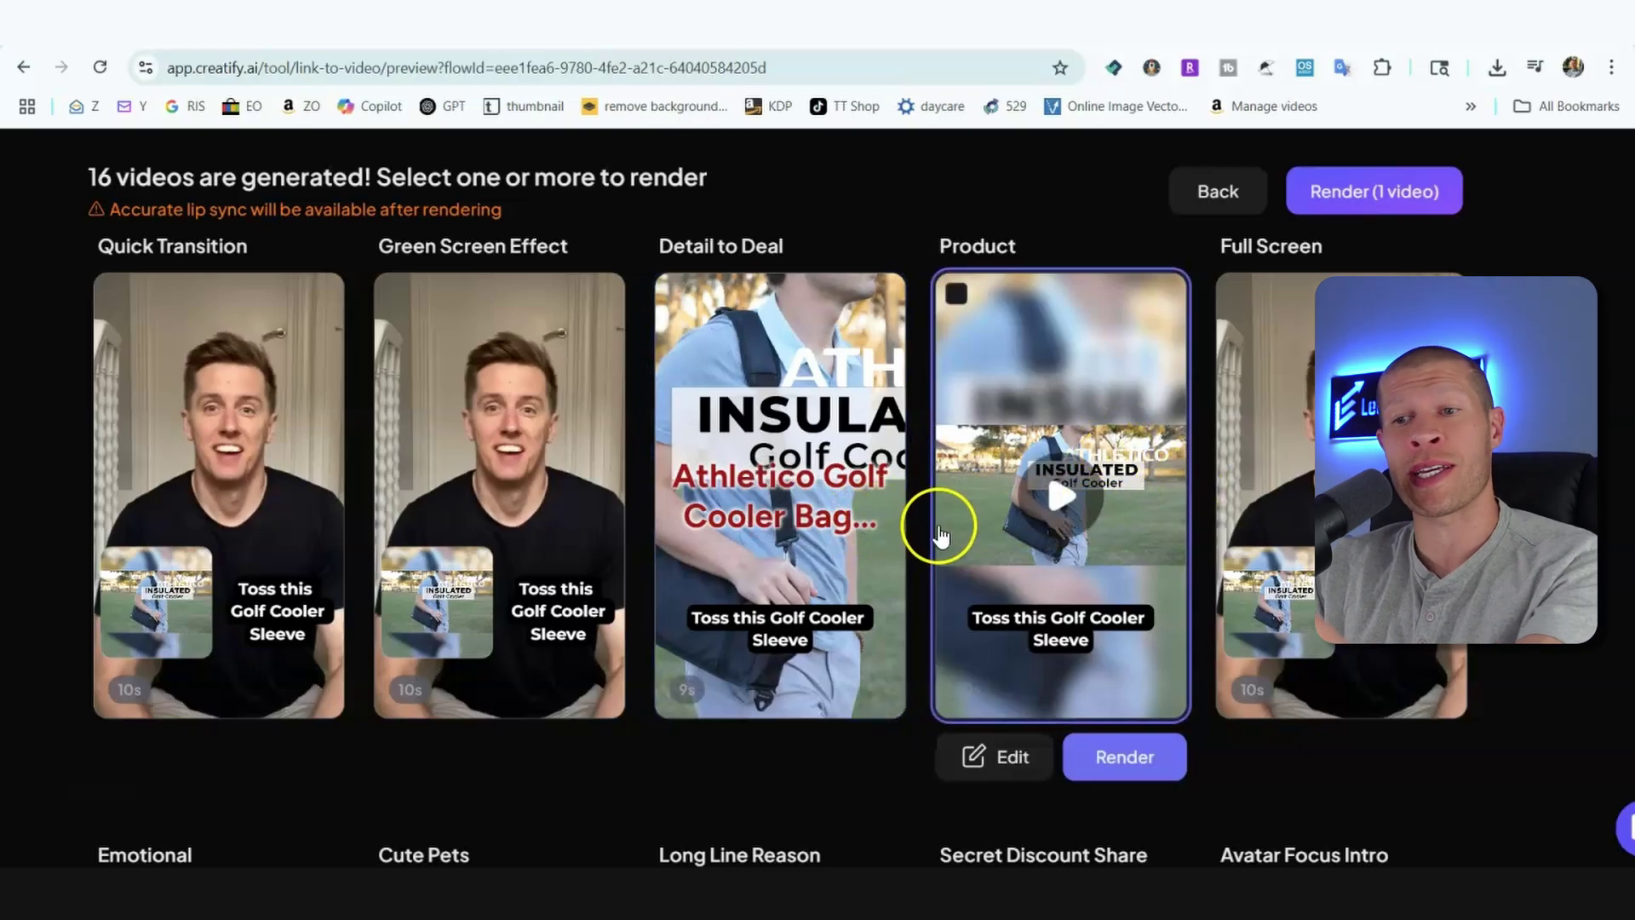
pyautogui.click(1043, 532)
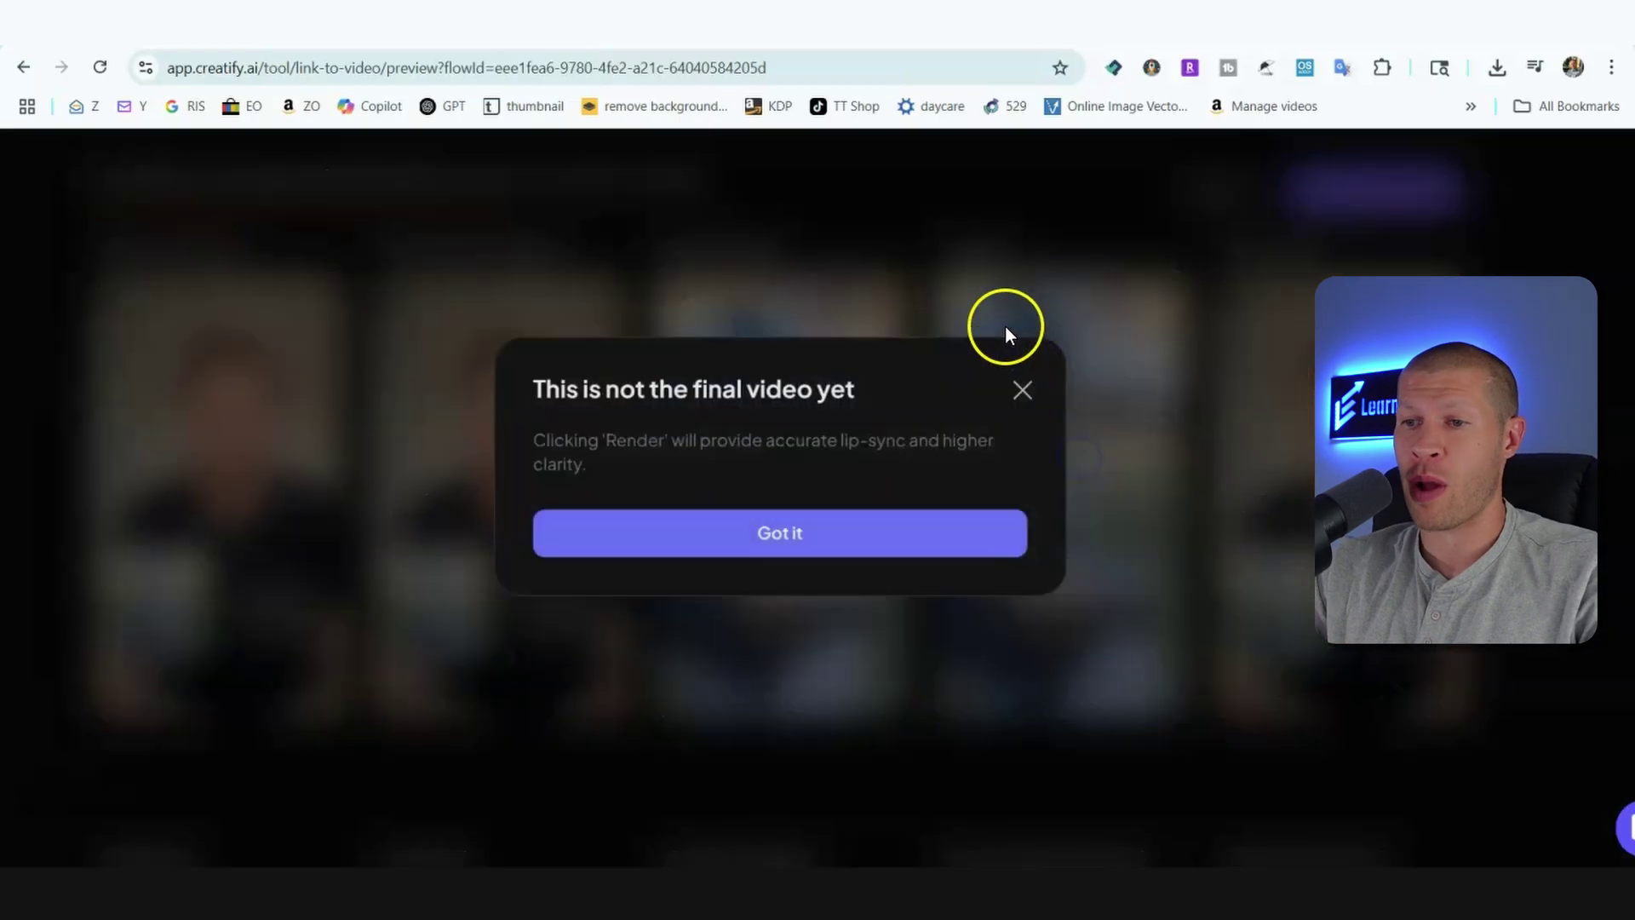
pyautogui.click(957, 532)
pyautogui.click(974, 758)
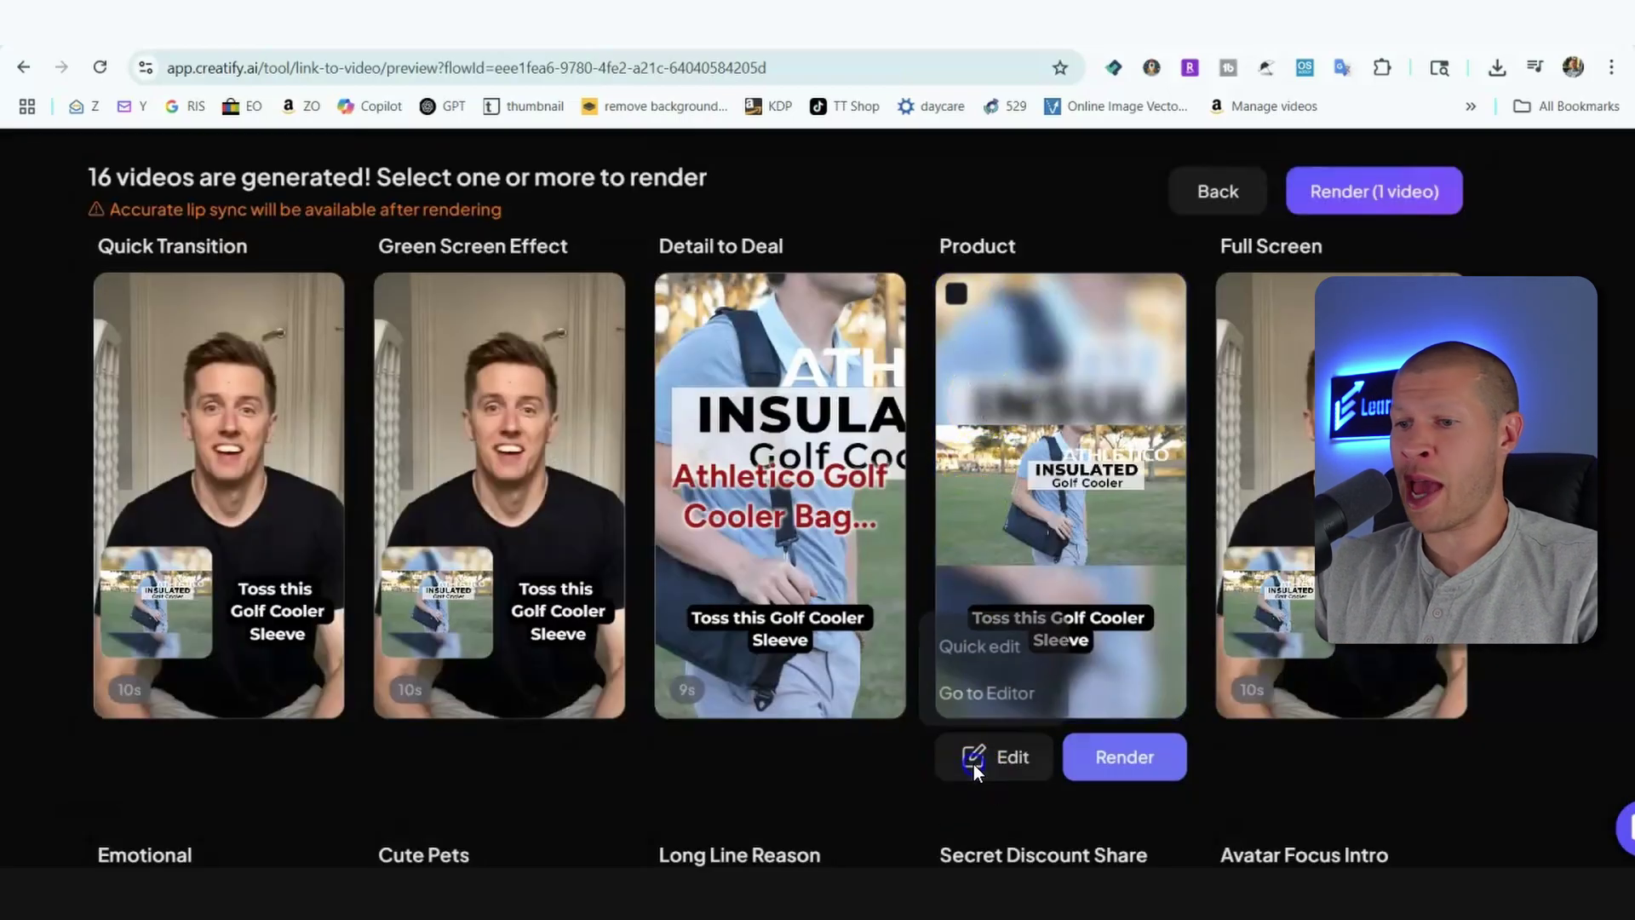
pyautogui.click(988, 690)
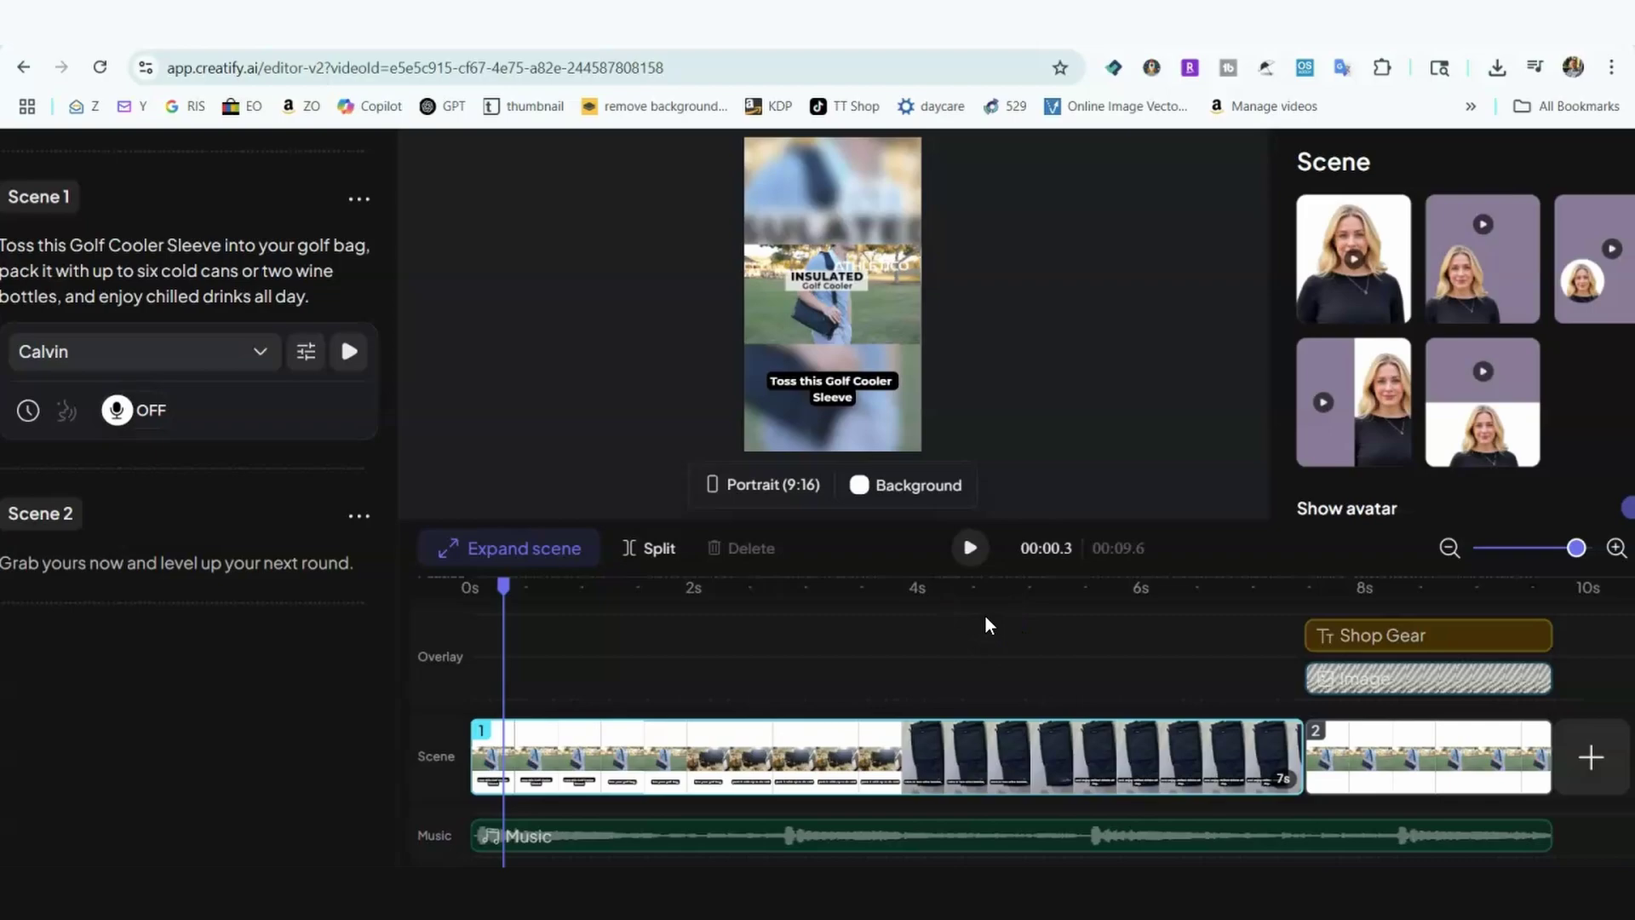
# - Review the footage of scene 1 and scene 2 on the editor timeline
pyautogui.click(804, 754)
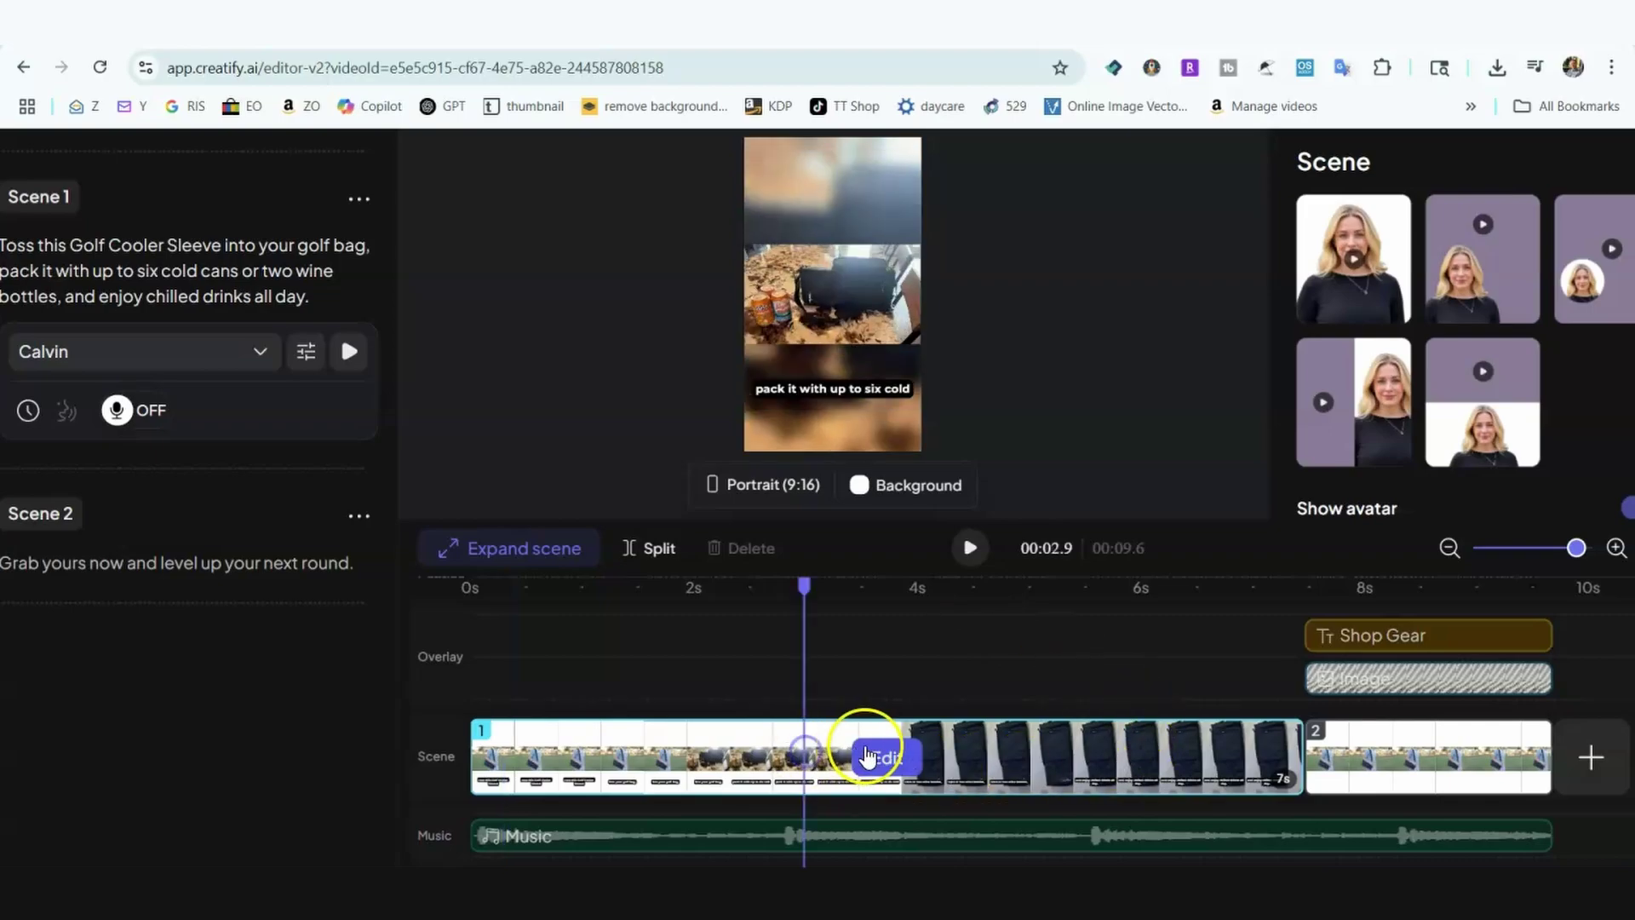
pyautogui.click(1420, 756)
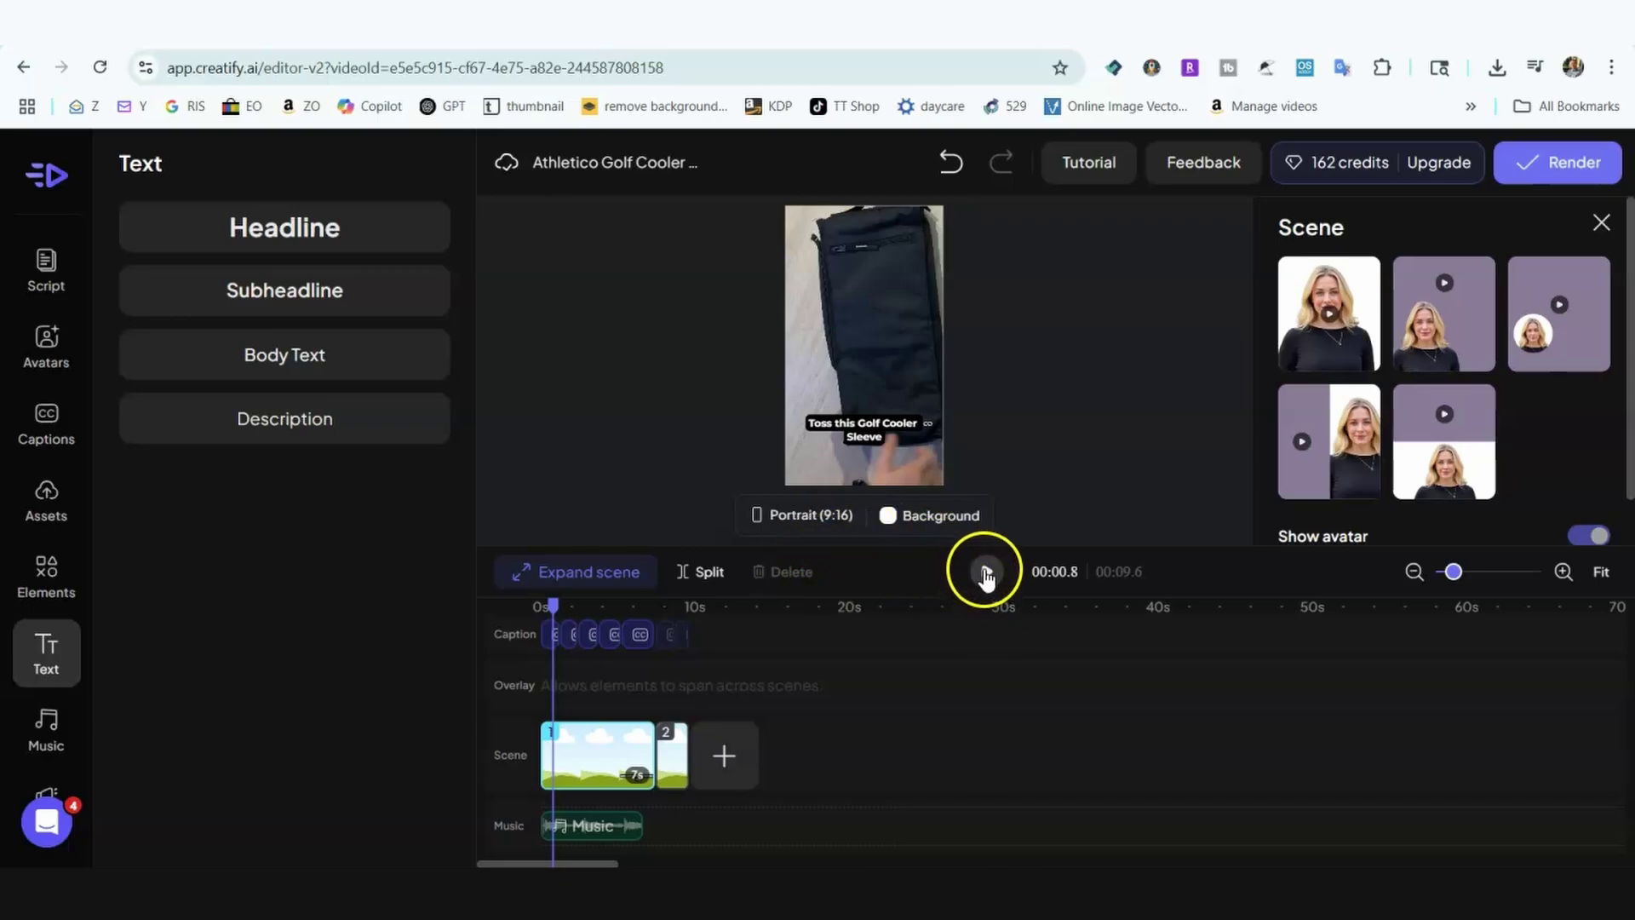
pyautogui.click(908, 371)
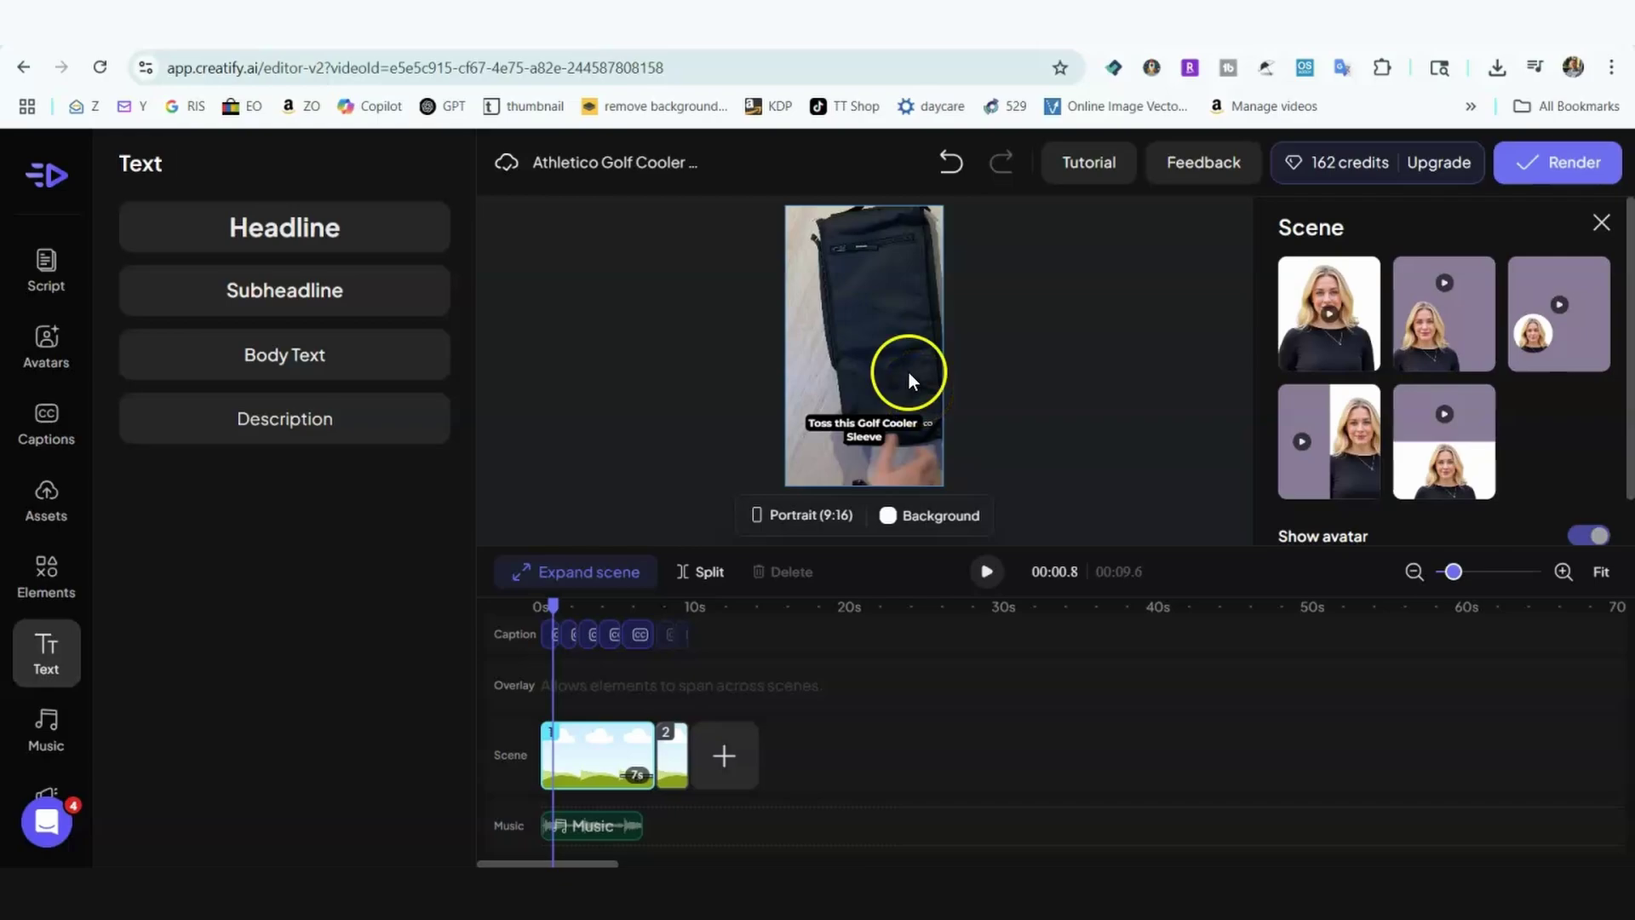
# - Expand scene 1 into its separate tracks, inspect its two video clips and show the uploaded assets
pyautogui.click(597, 756)
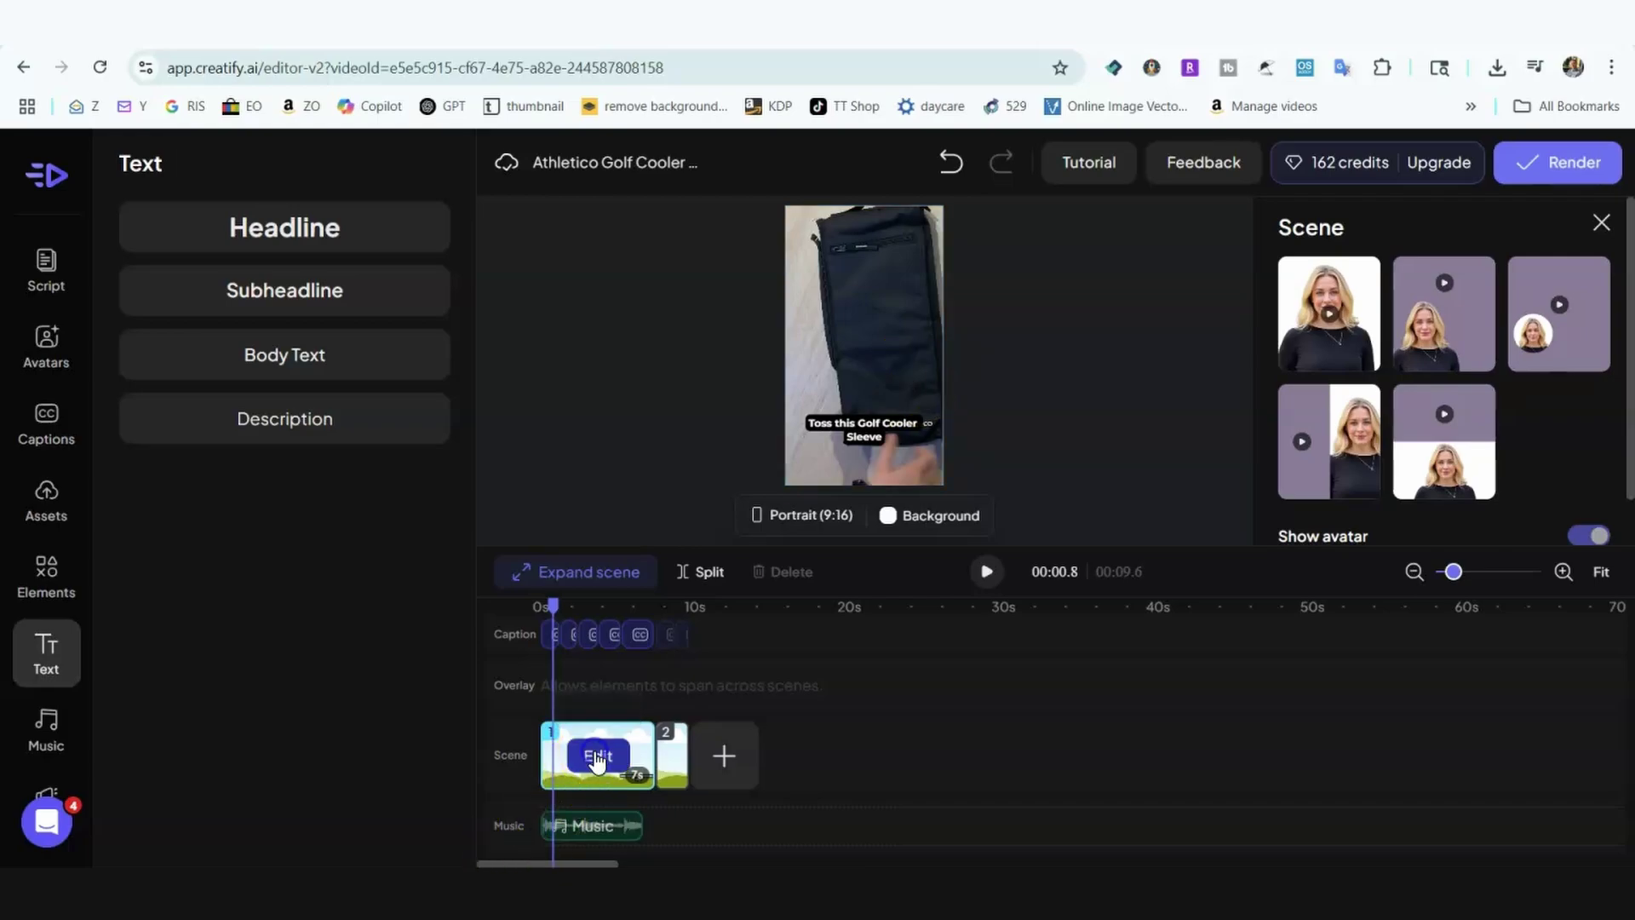
pyautogui.click(639, 719)
pyautogui.click(812, 422)
pyautogui.click(647, 724)
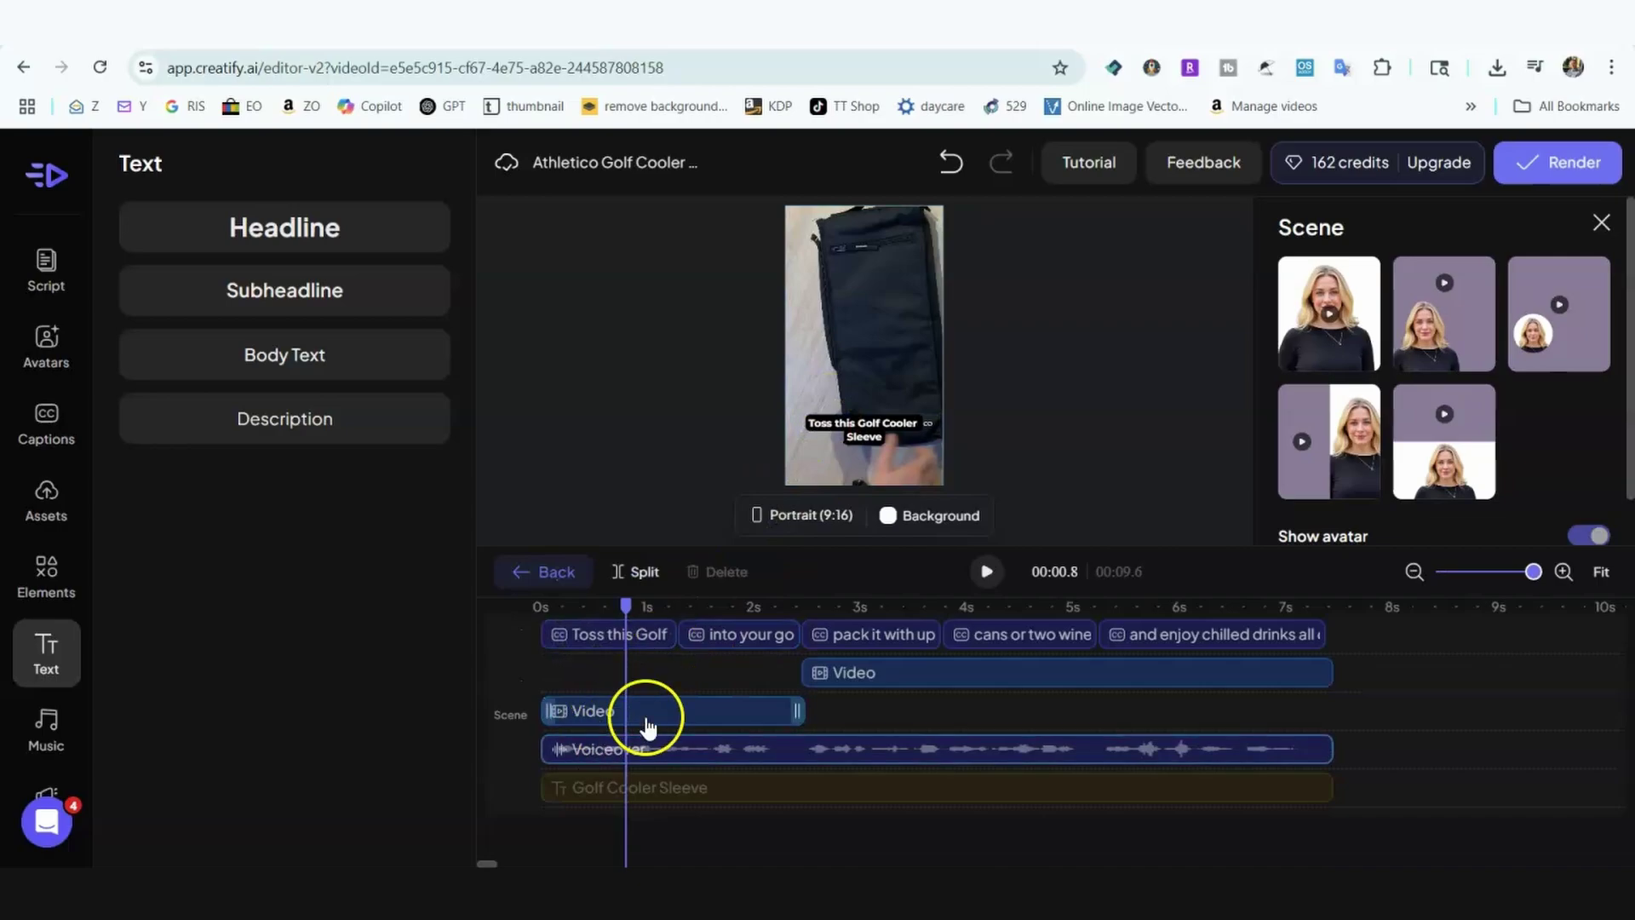
pyautogui.click(771, 704)
pyautogui.click(846, 674)
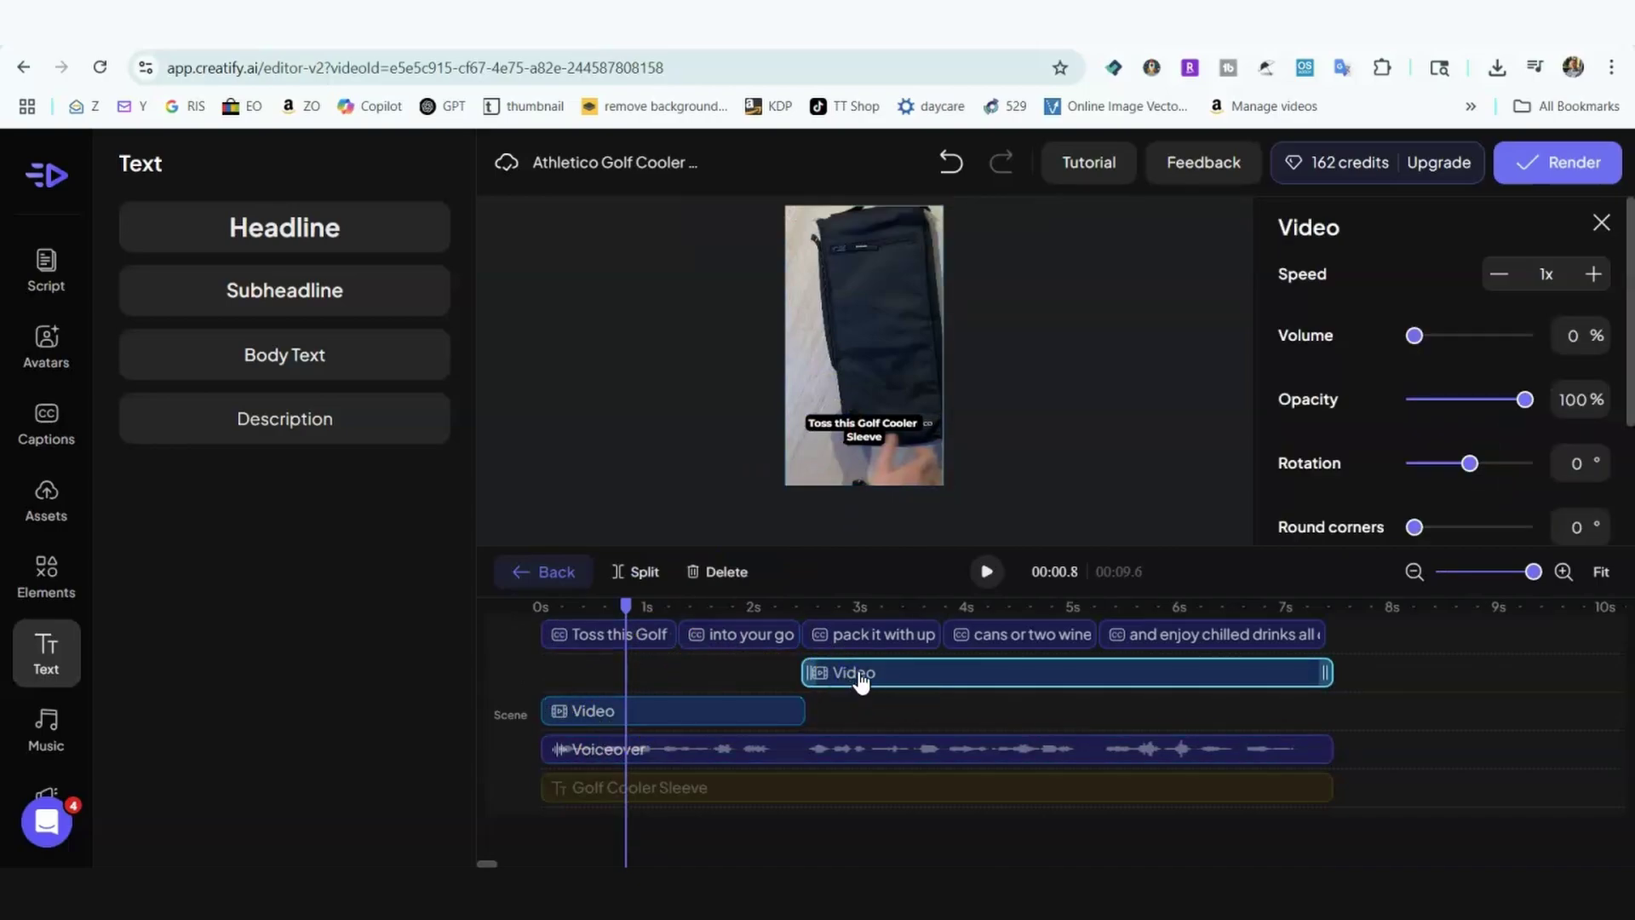
pyautogui.click(867, 681)
pyautogui.click(861, 448)
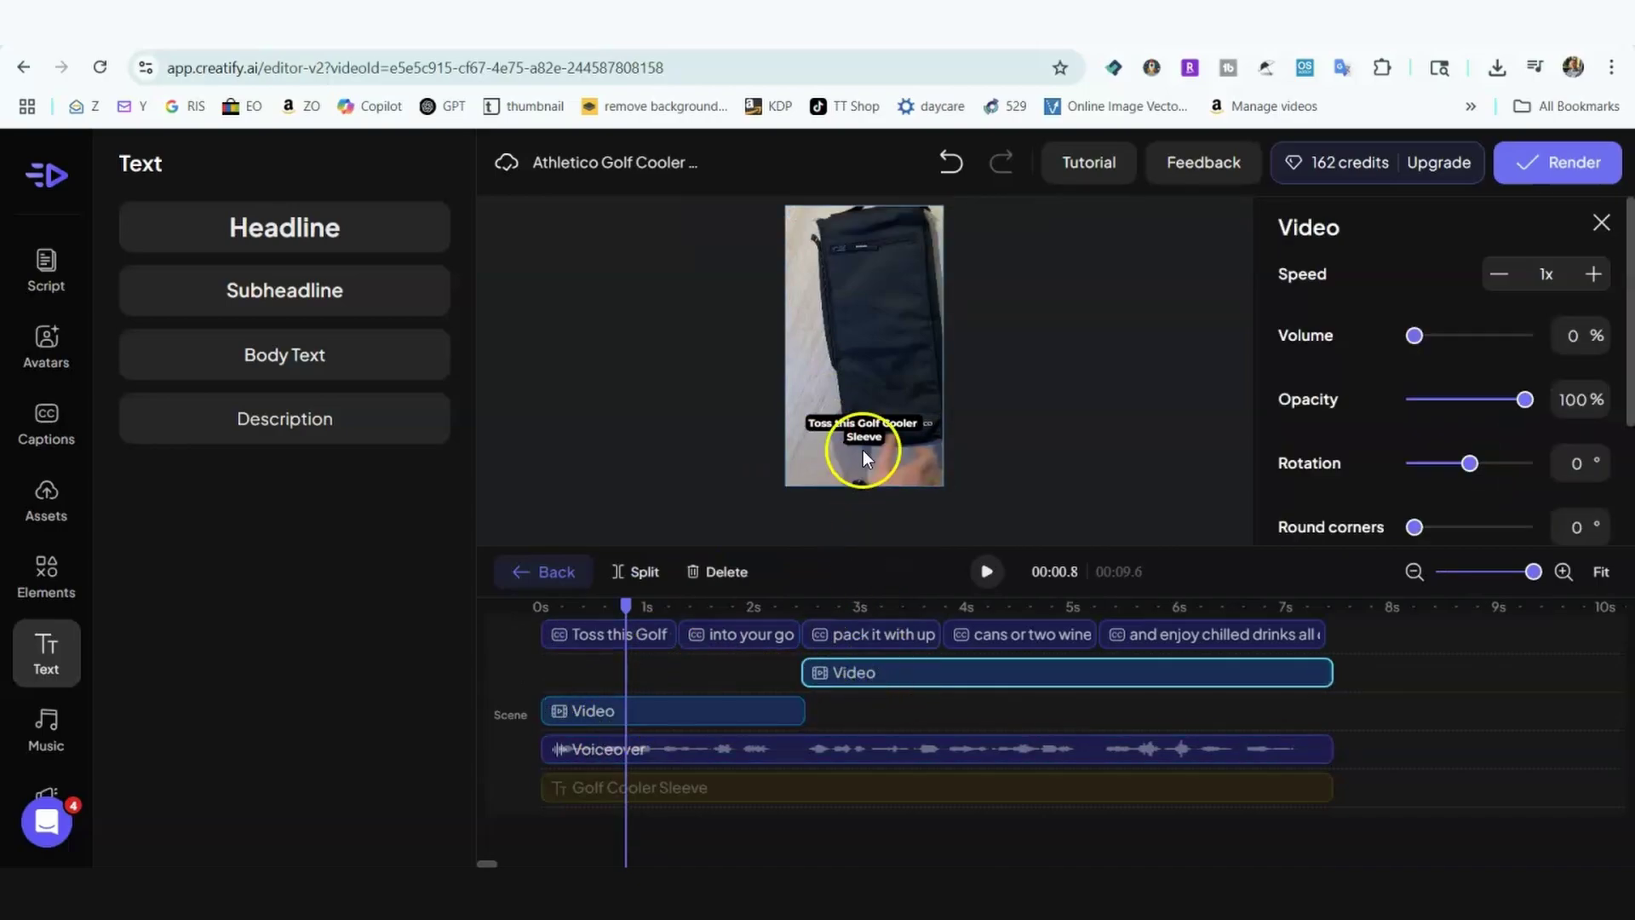
pyautogui.click(46, 499)
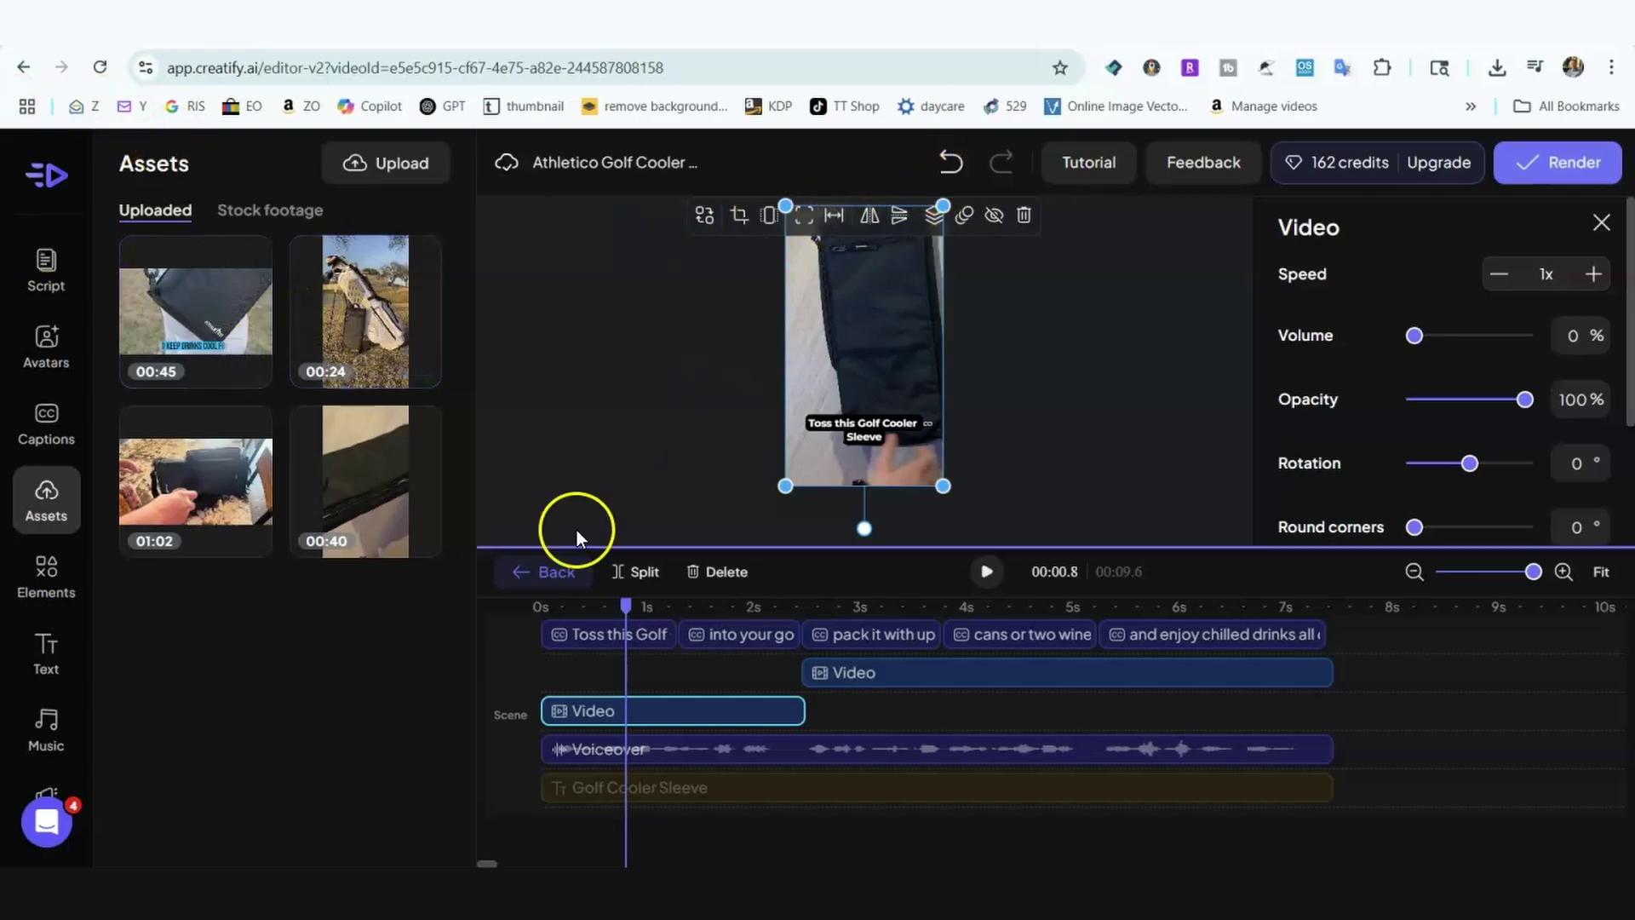
# - Return to the full timeline and play the edited ad from the beginning
pyautogui.click(538, 571)
pyautogui.click(572, 575)
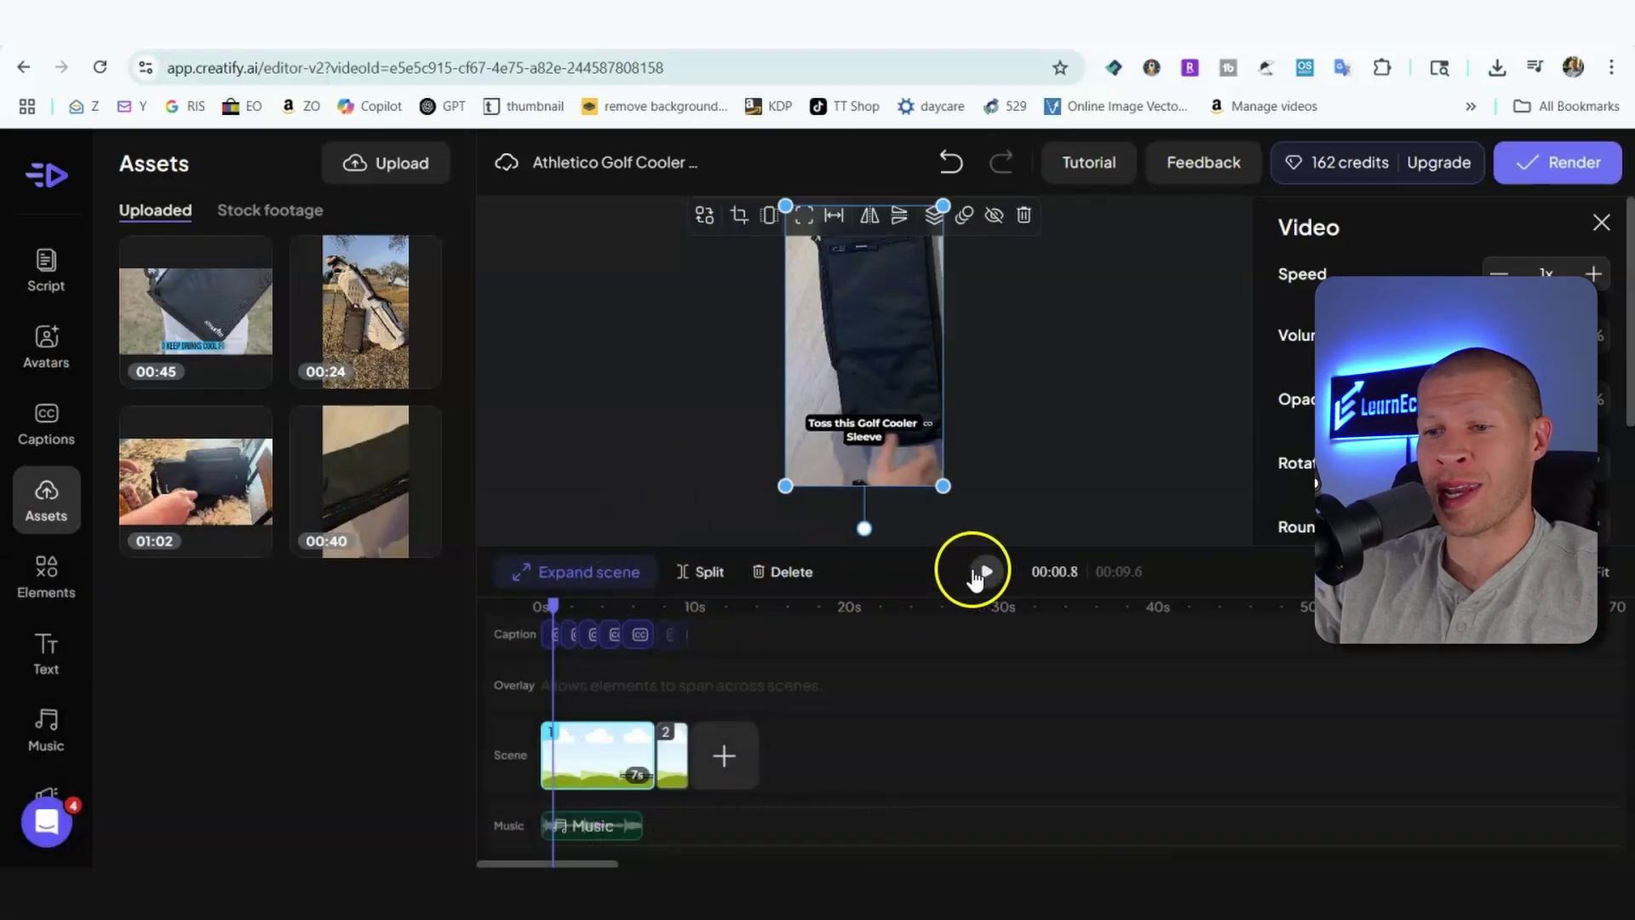
pyautogui.moveTo(560, 606); pyautogui.dragTo(518, 621)
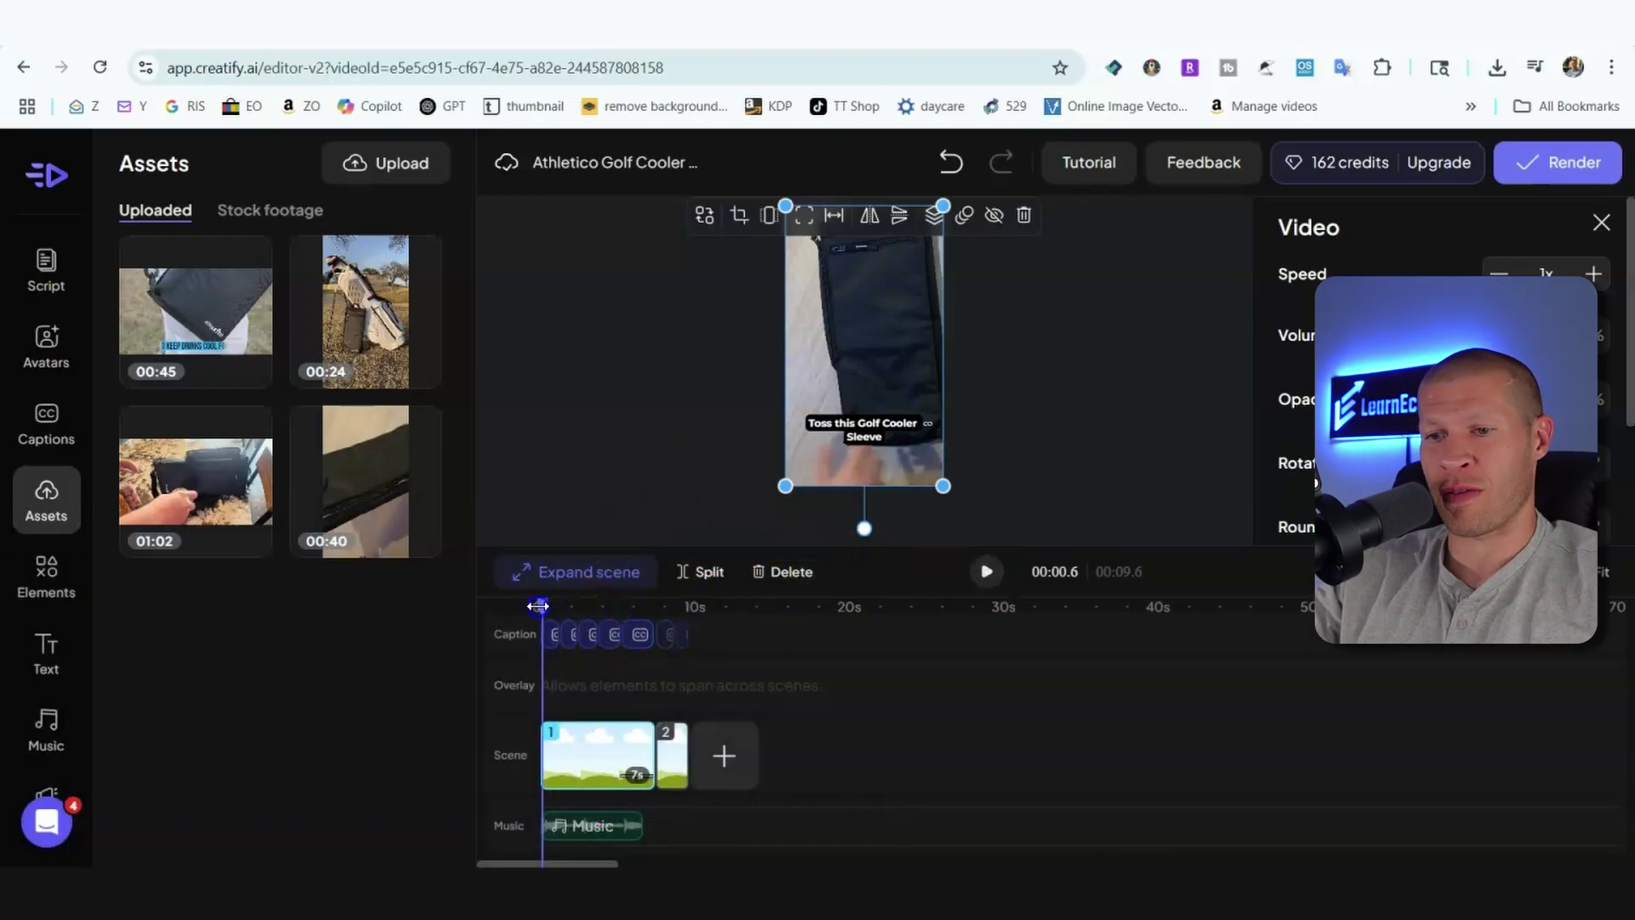
pyautogui.click(985, 572)
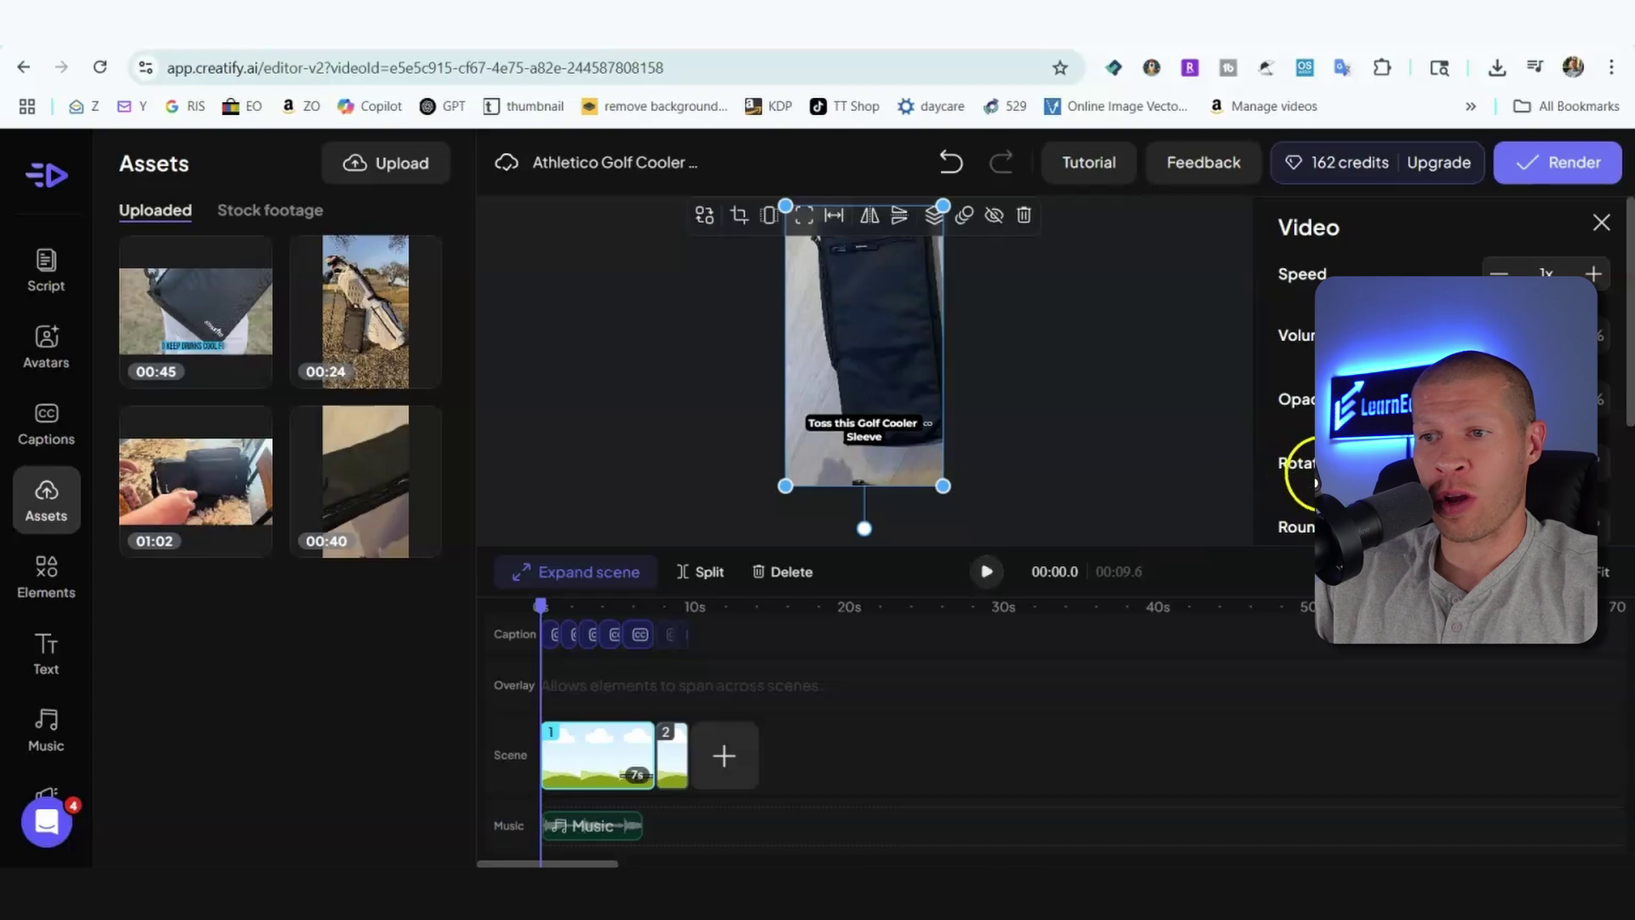
# - Render the edited golf cooler ad and confirm the credit use
pyautogui.click(1536, 187)
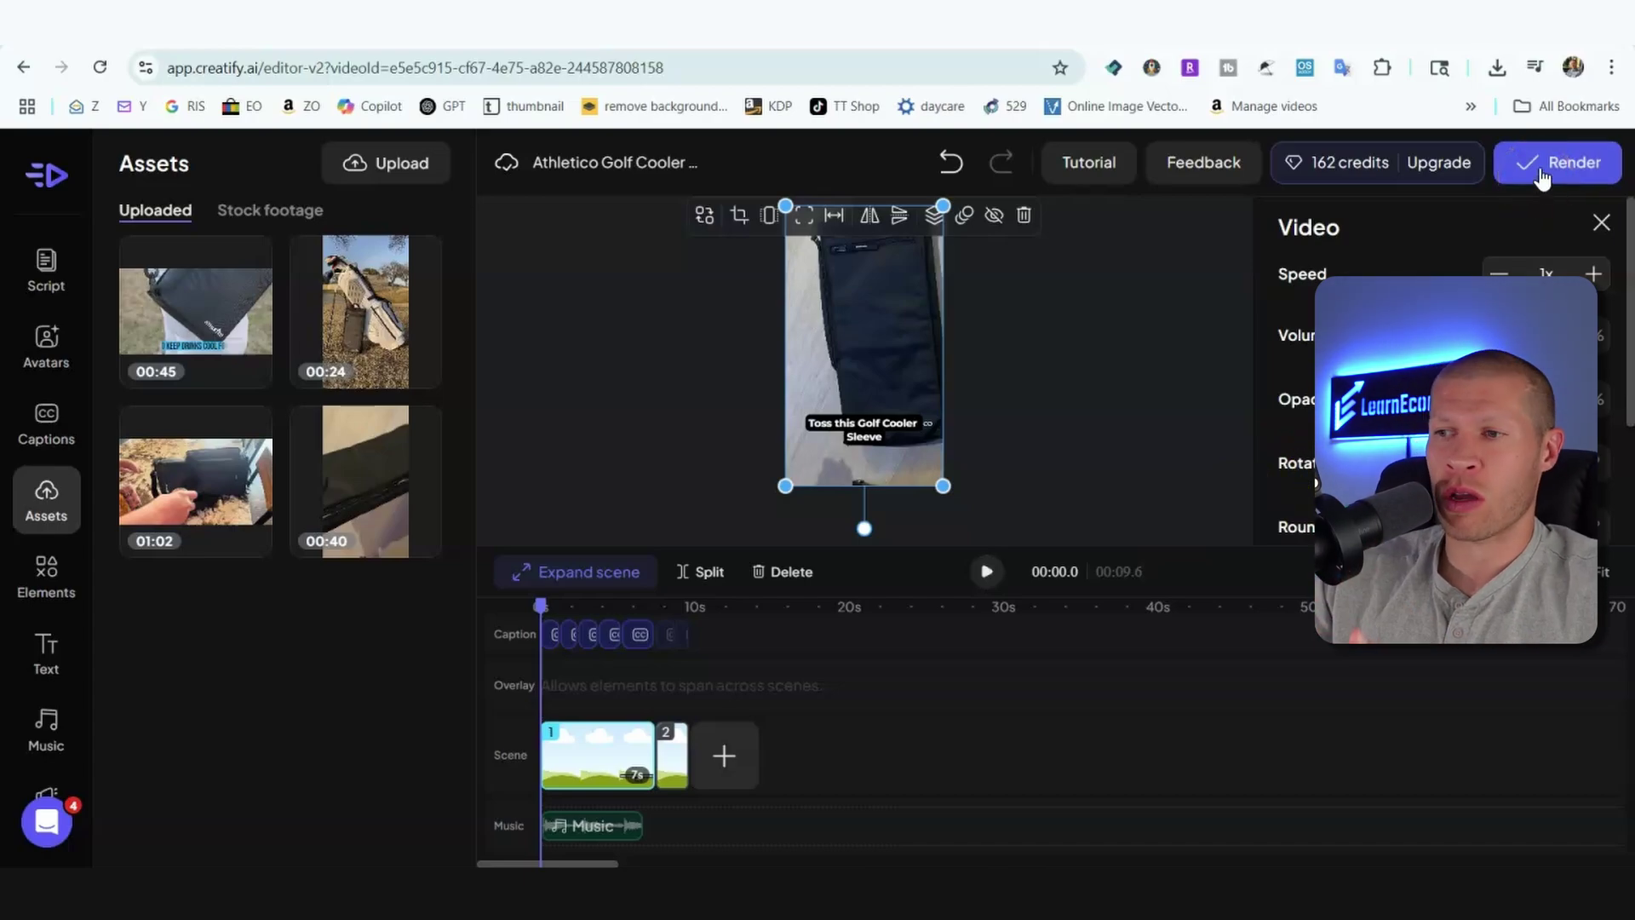
pyautogui.click(1543, 178)
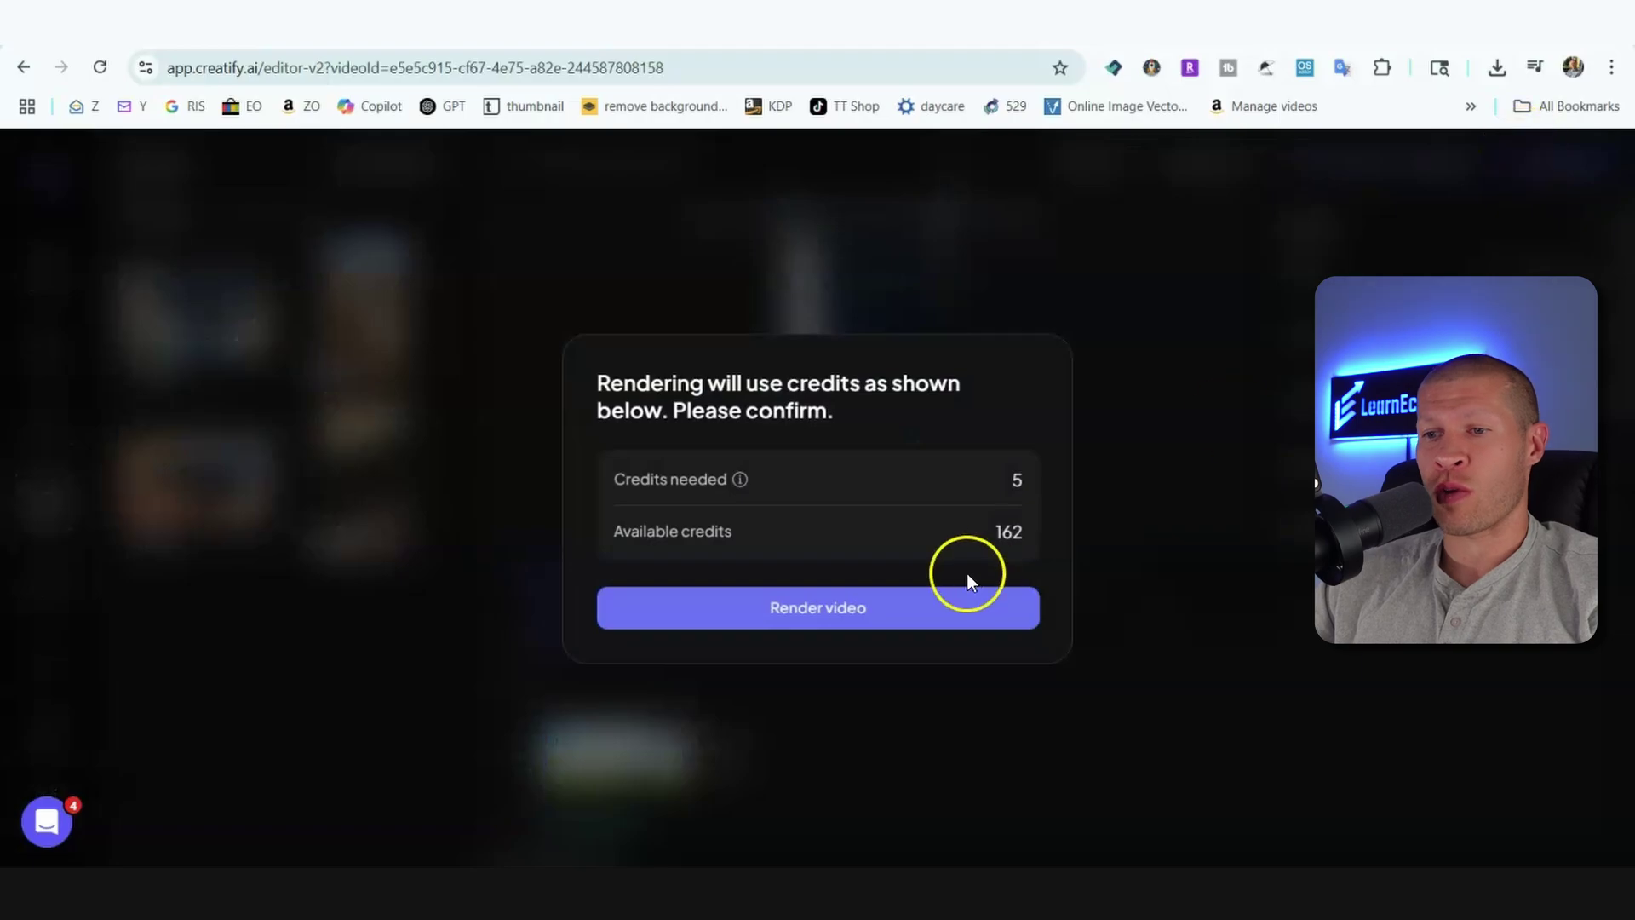
pyautogui.click(893, 611)
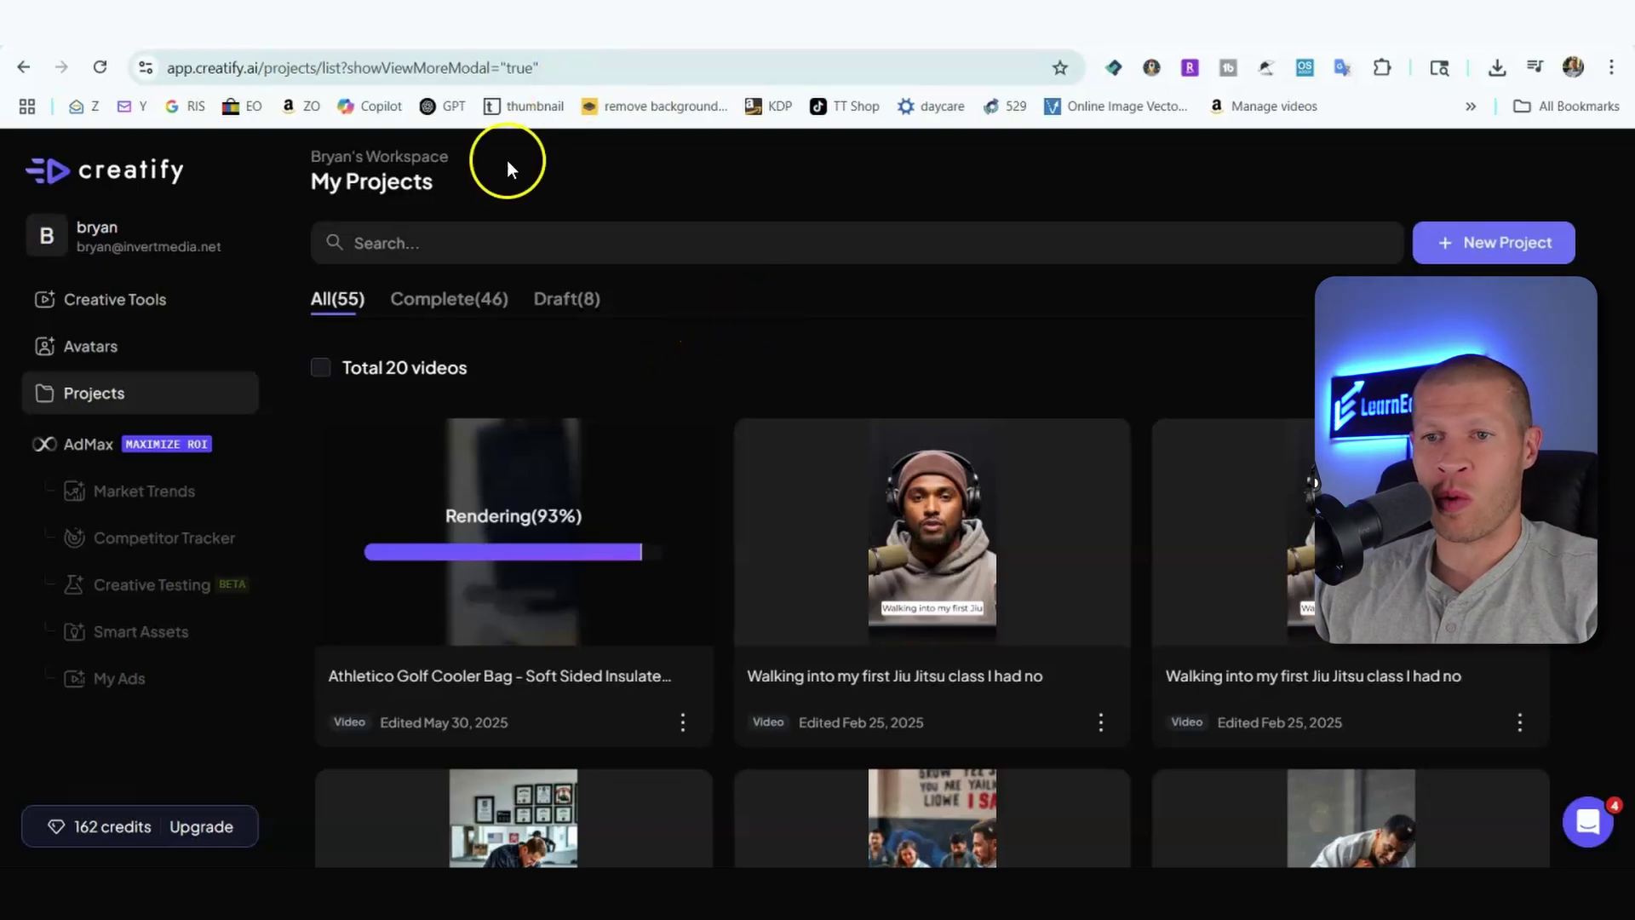
# - Return to the creative tools overview and open the Product Video tool
pyautogui.click(97, 294)
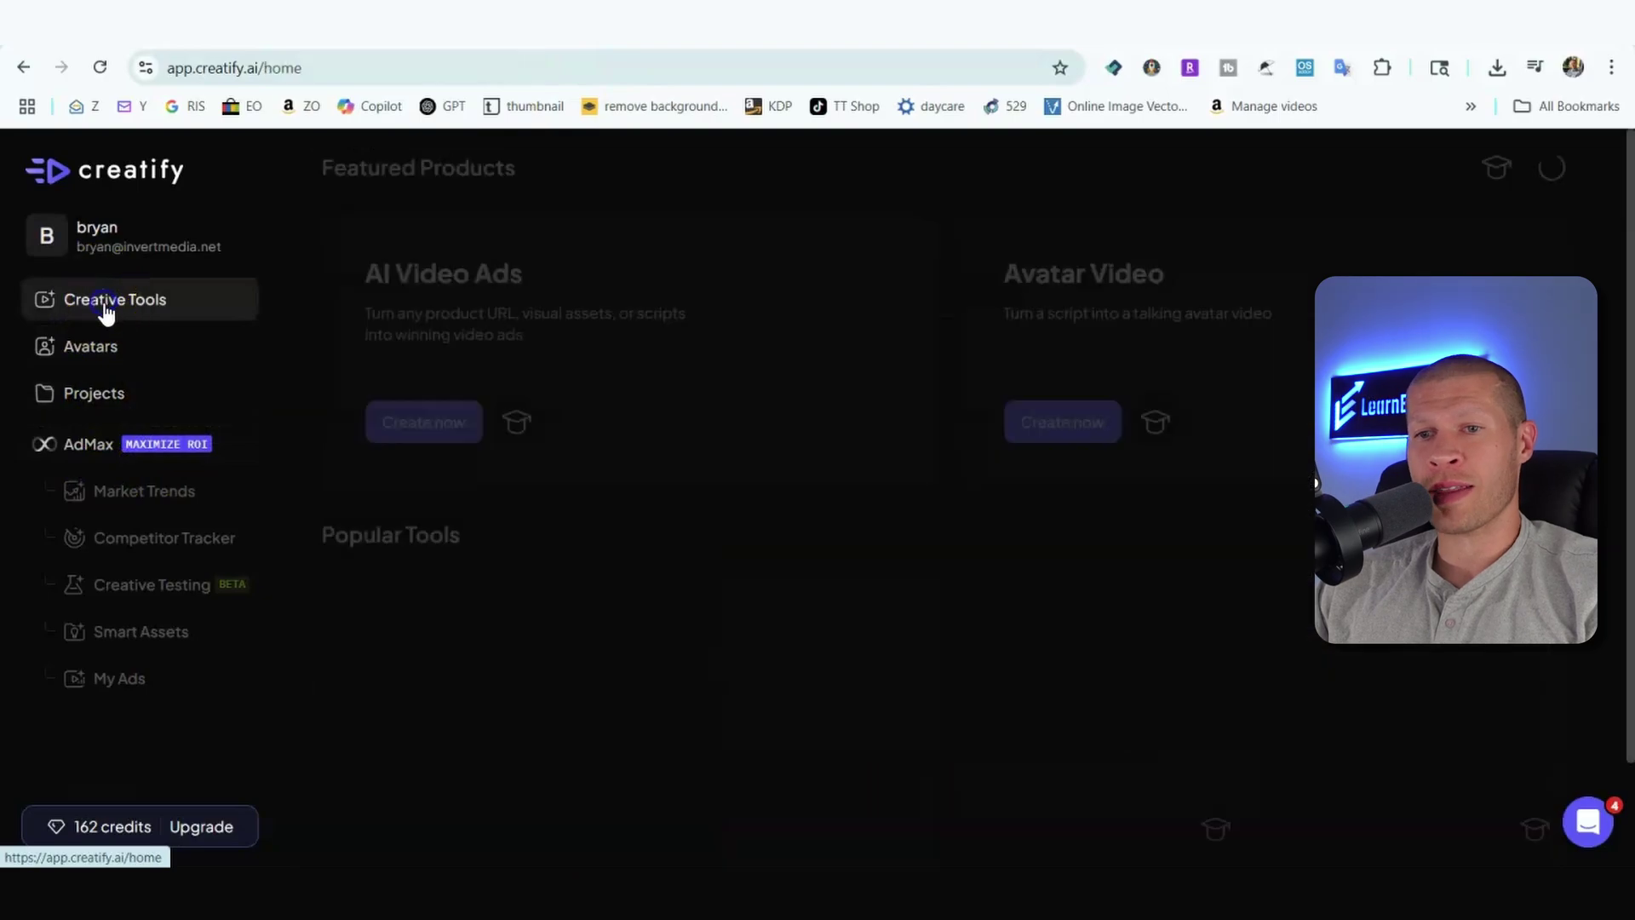
pyautogui.scroll(-1, 545, 526)
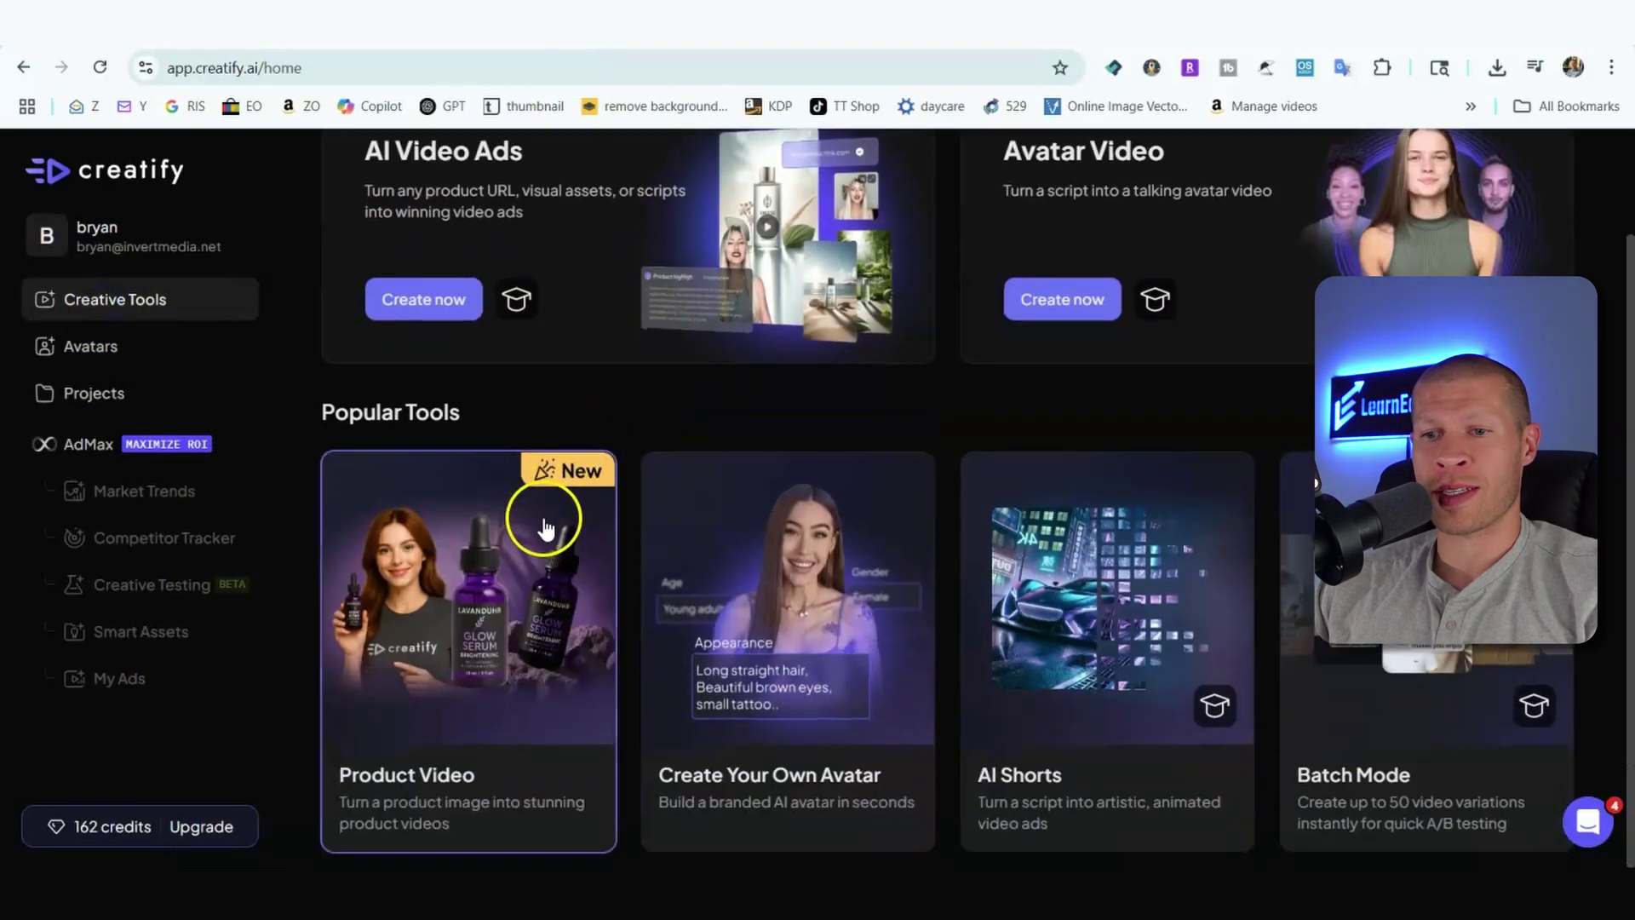
pyautogui.click(498, 668)
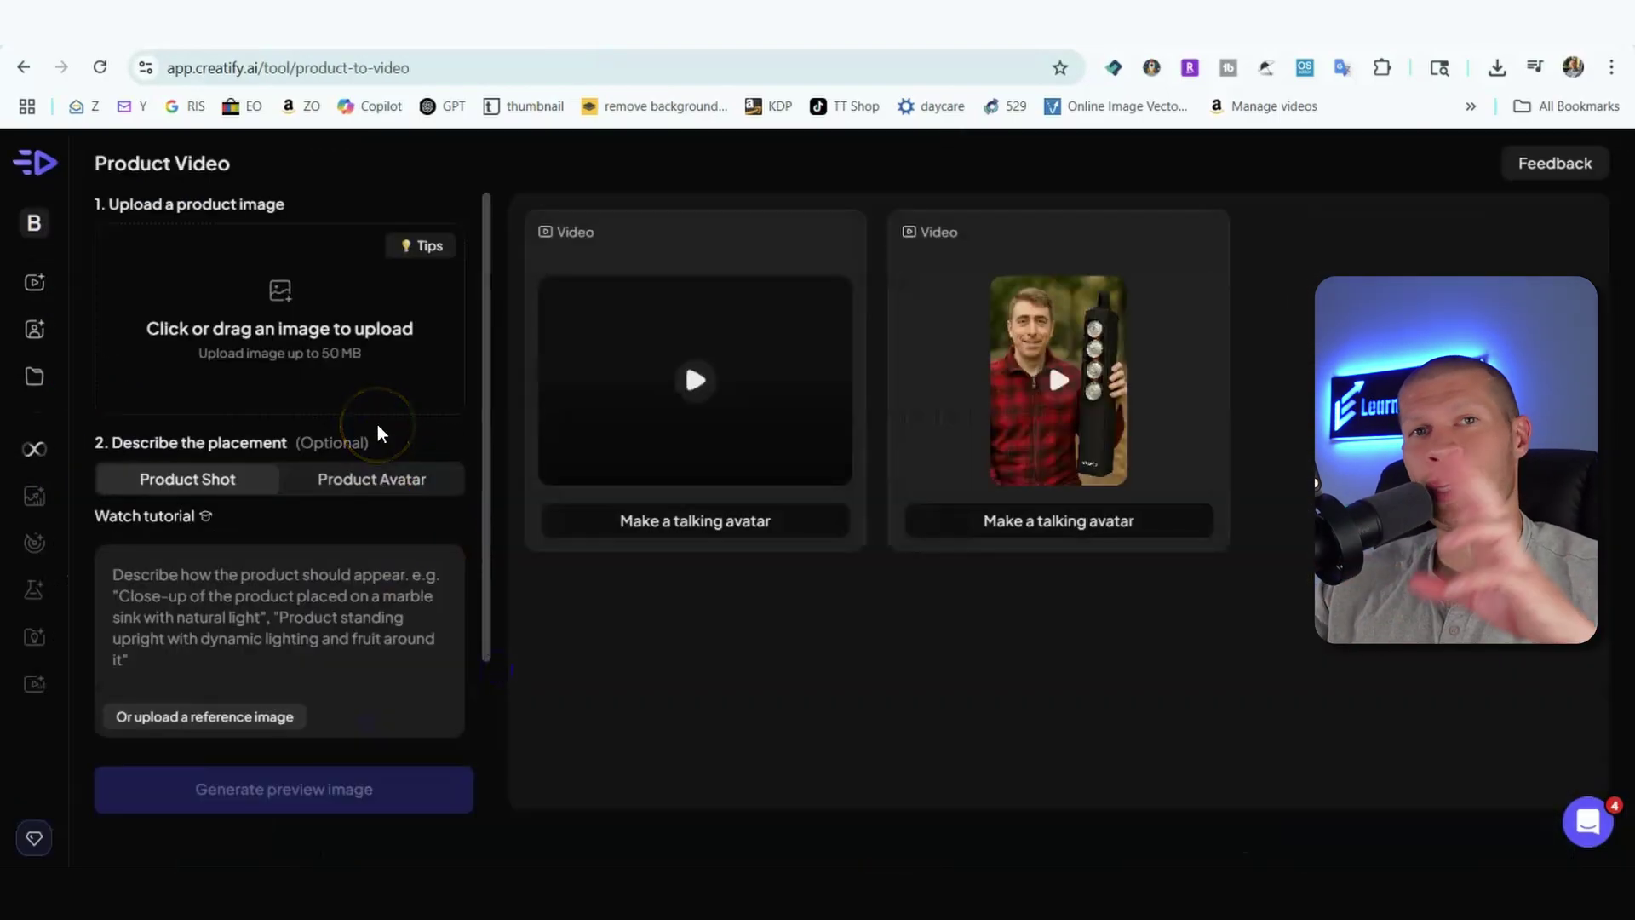
# - Play the two existing product videos and view the golf cooler sleeve video in its enlarged preview
pyautogui.click(688, 404)
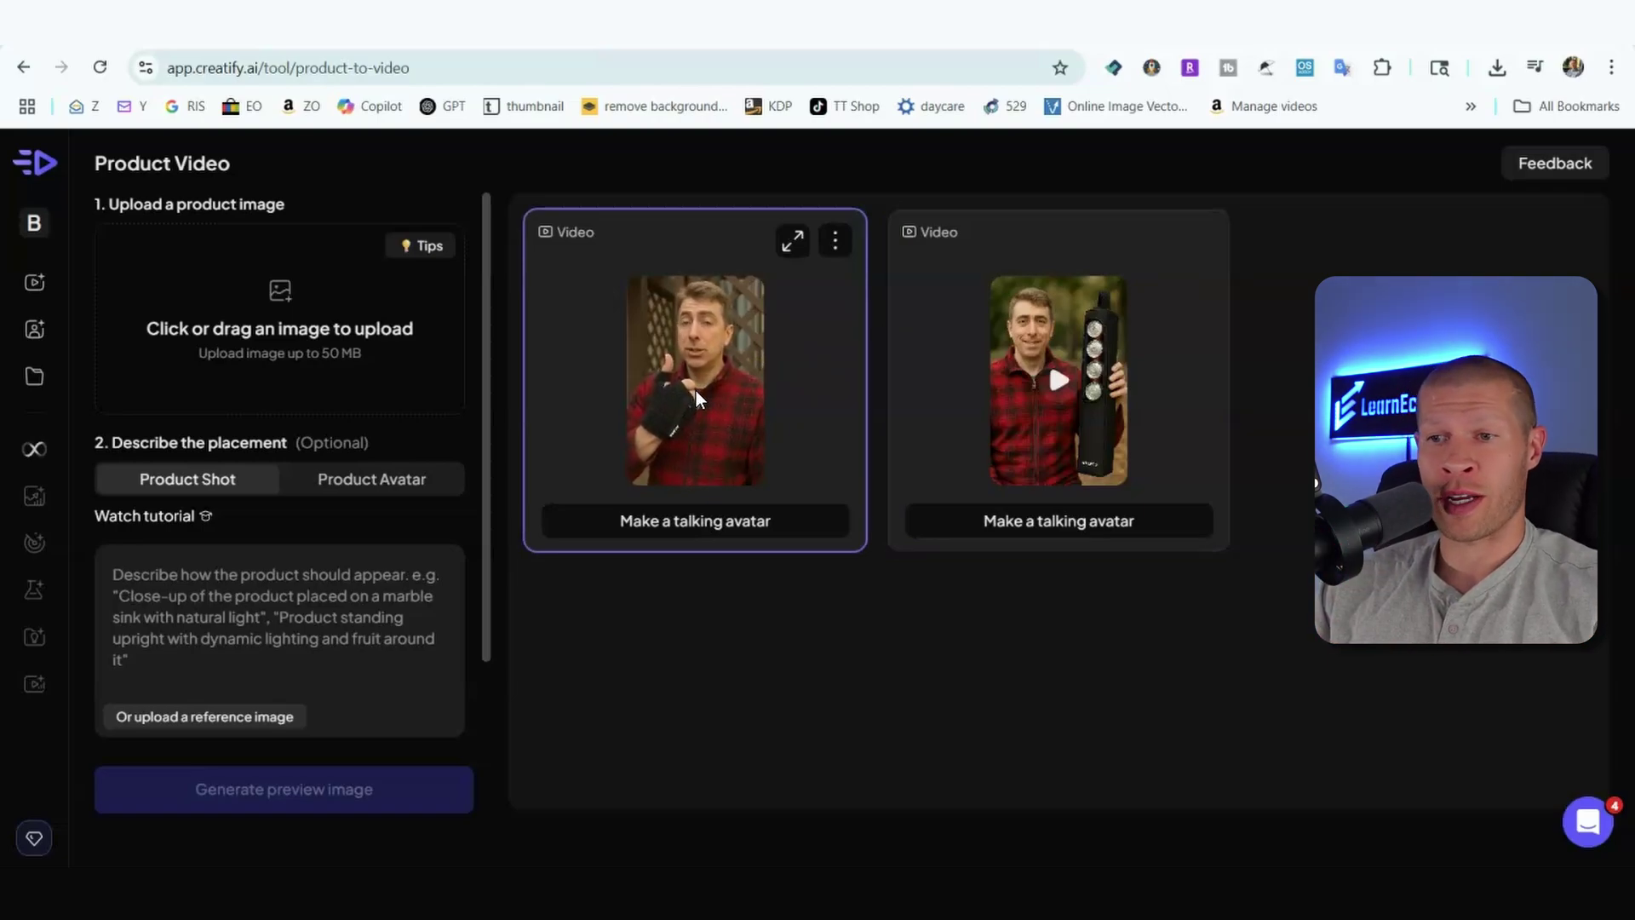
pyautogui.click(793, 241)
pyautogui.click(1294, 228)
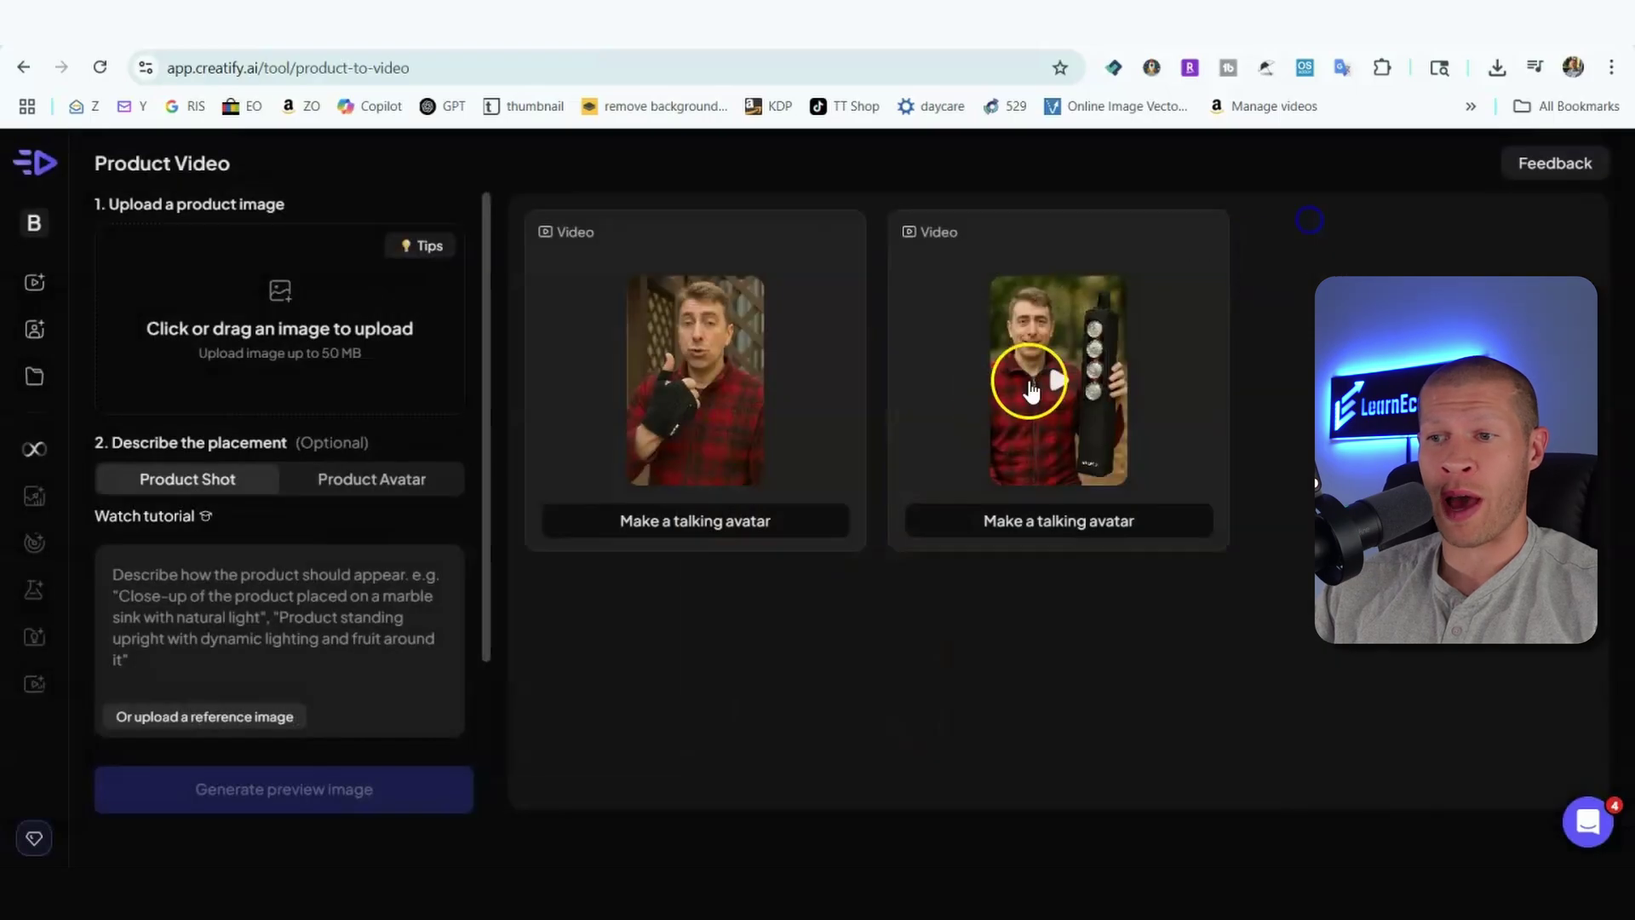
pyautogui.click(1047, 375)
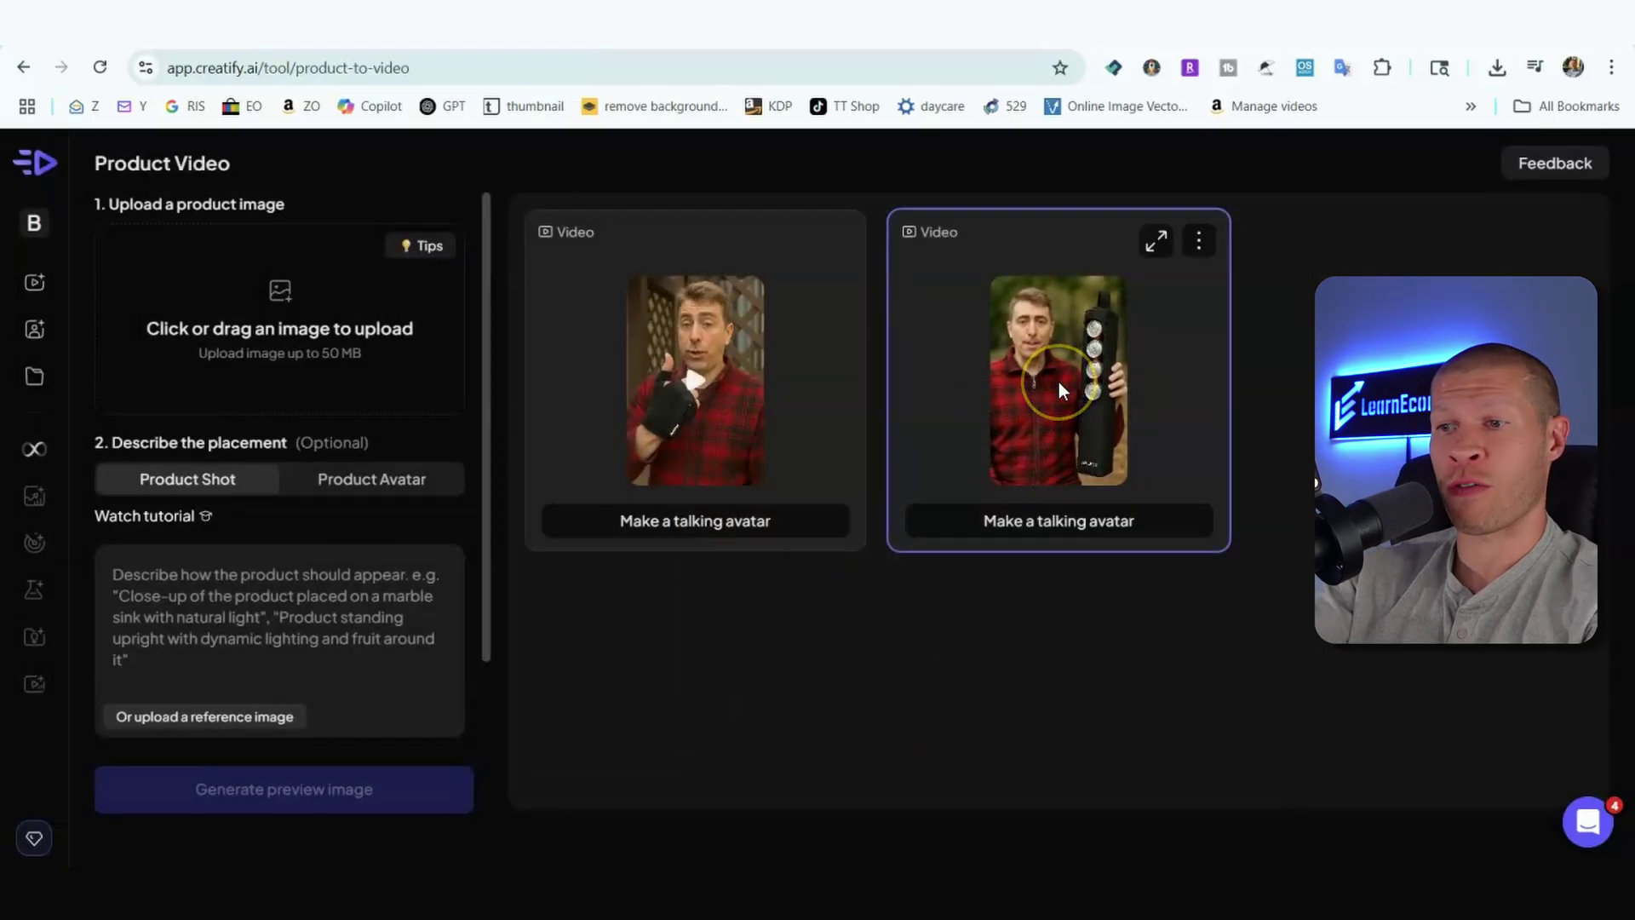
pyautogui.click(1061, 376)
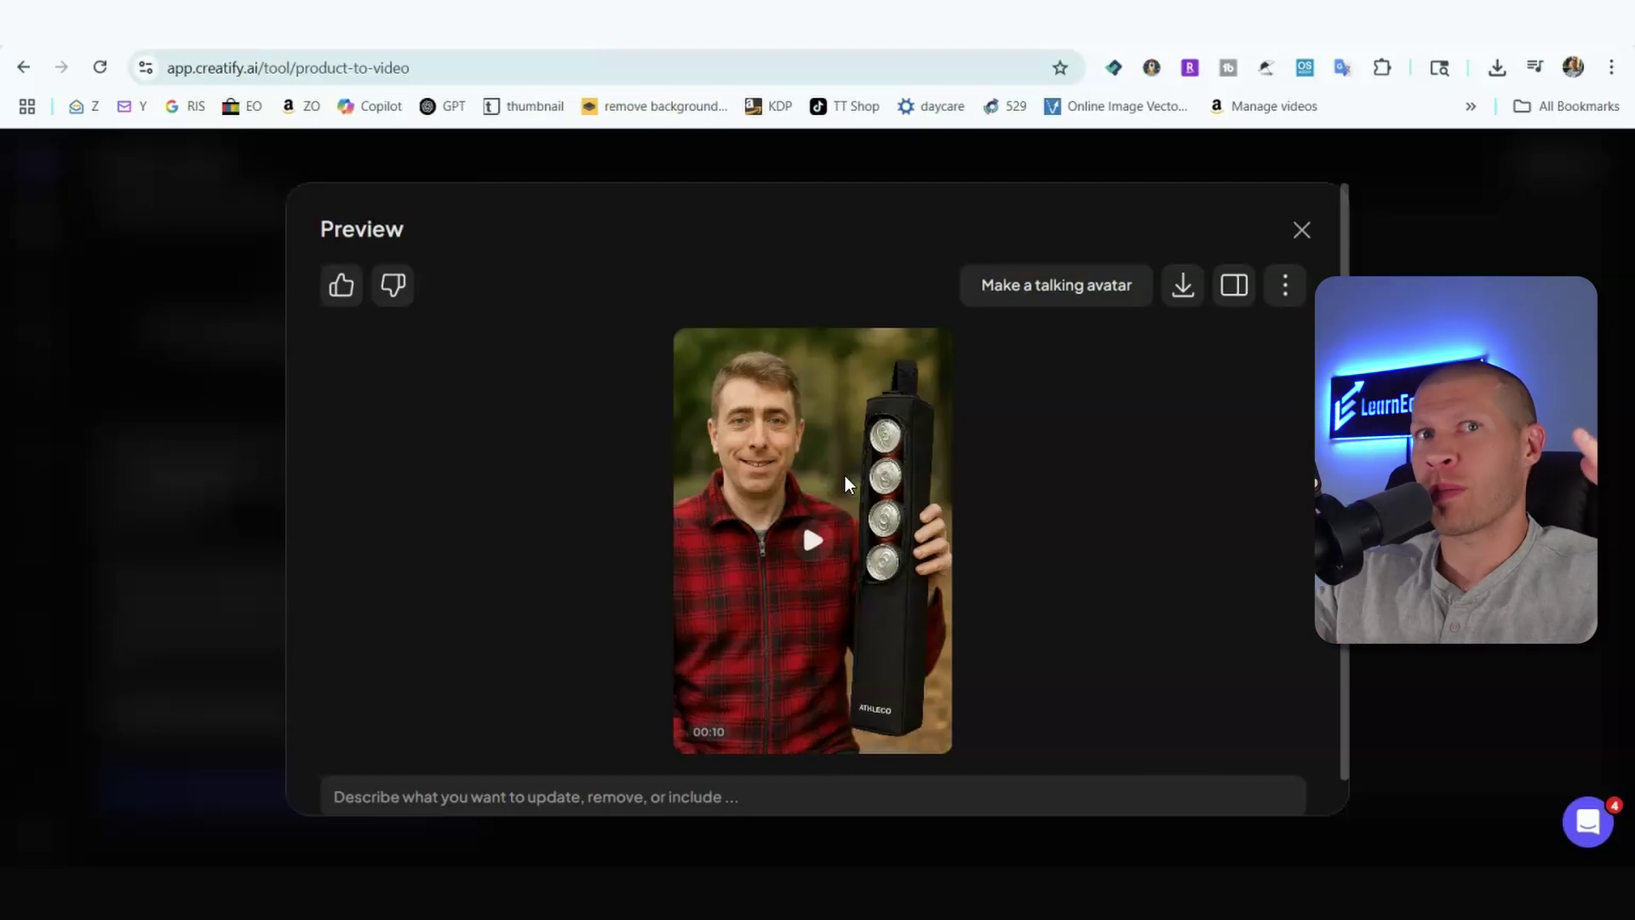
pyautogui.click(1300, 229)
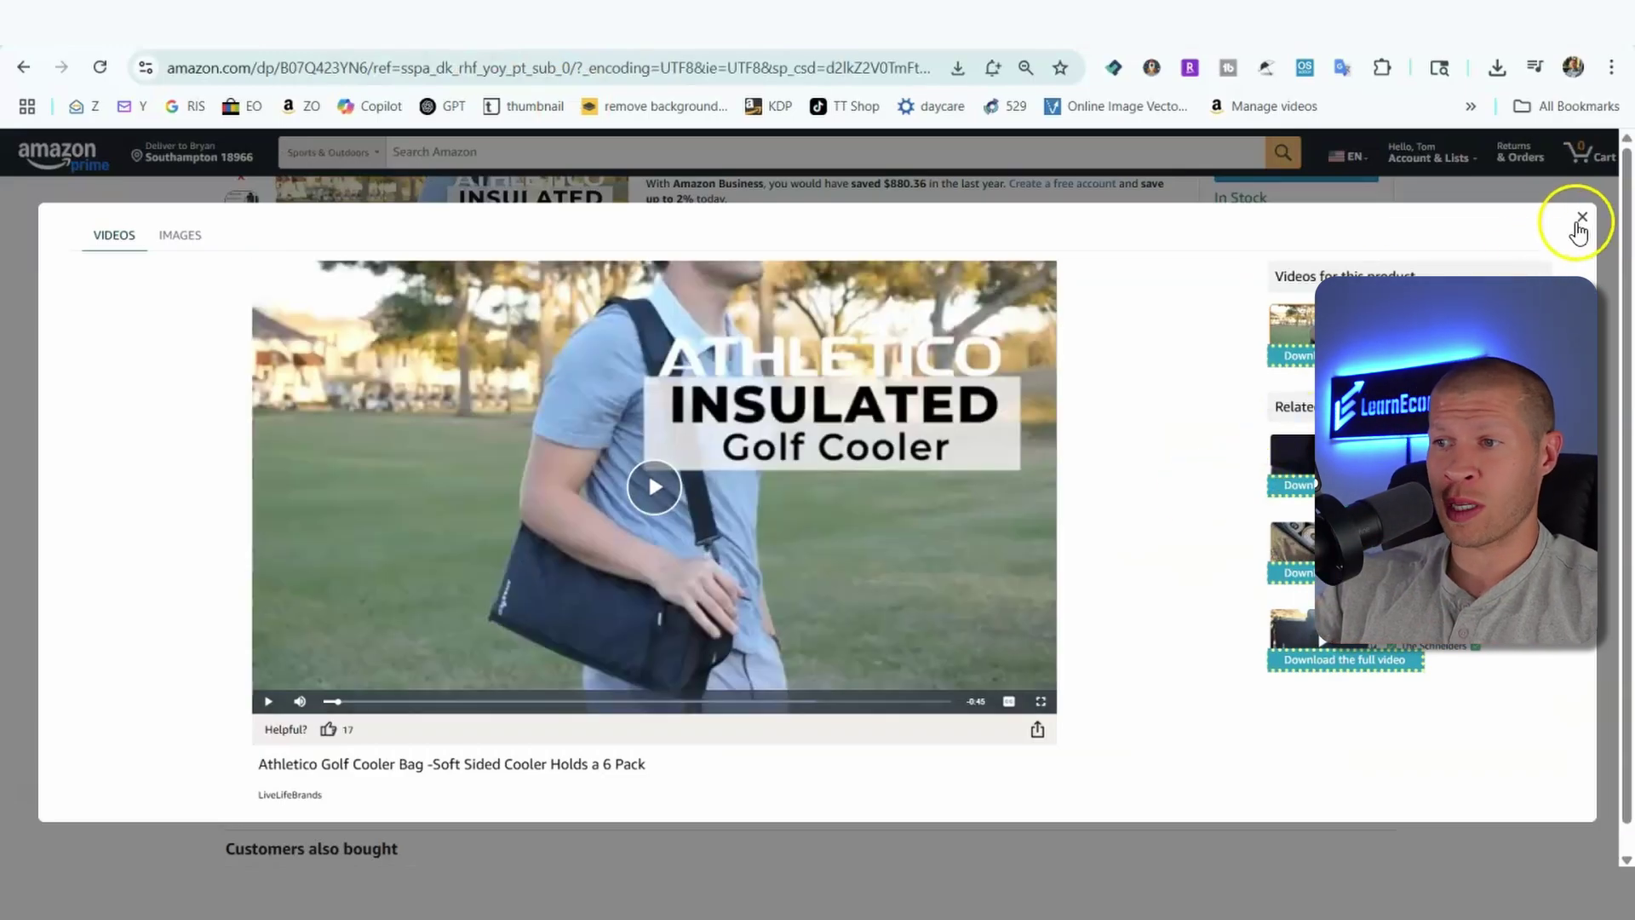
# - Close the video viewer on the Amazon golf cooler listing and look over the product page
pyautogui.click(1578, 223)
pyautogui.scroll(3, 579, 339)
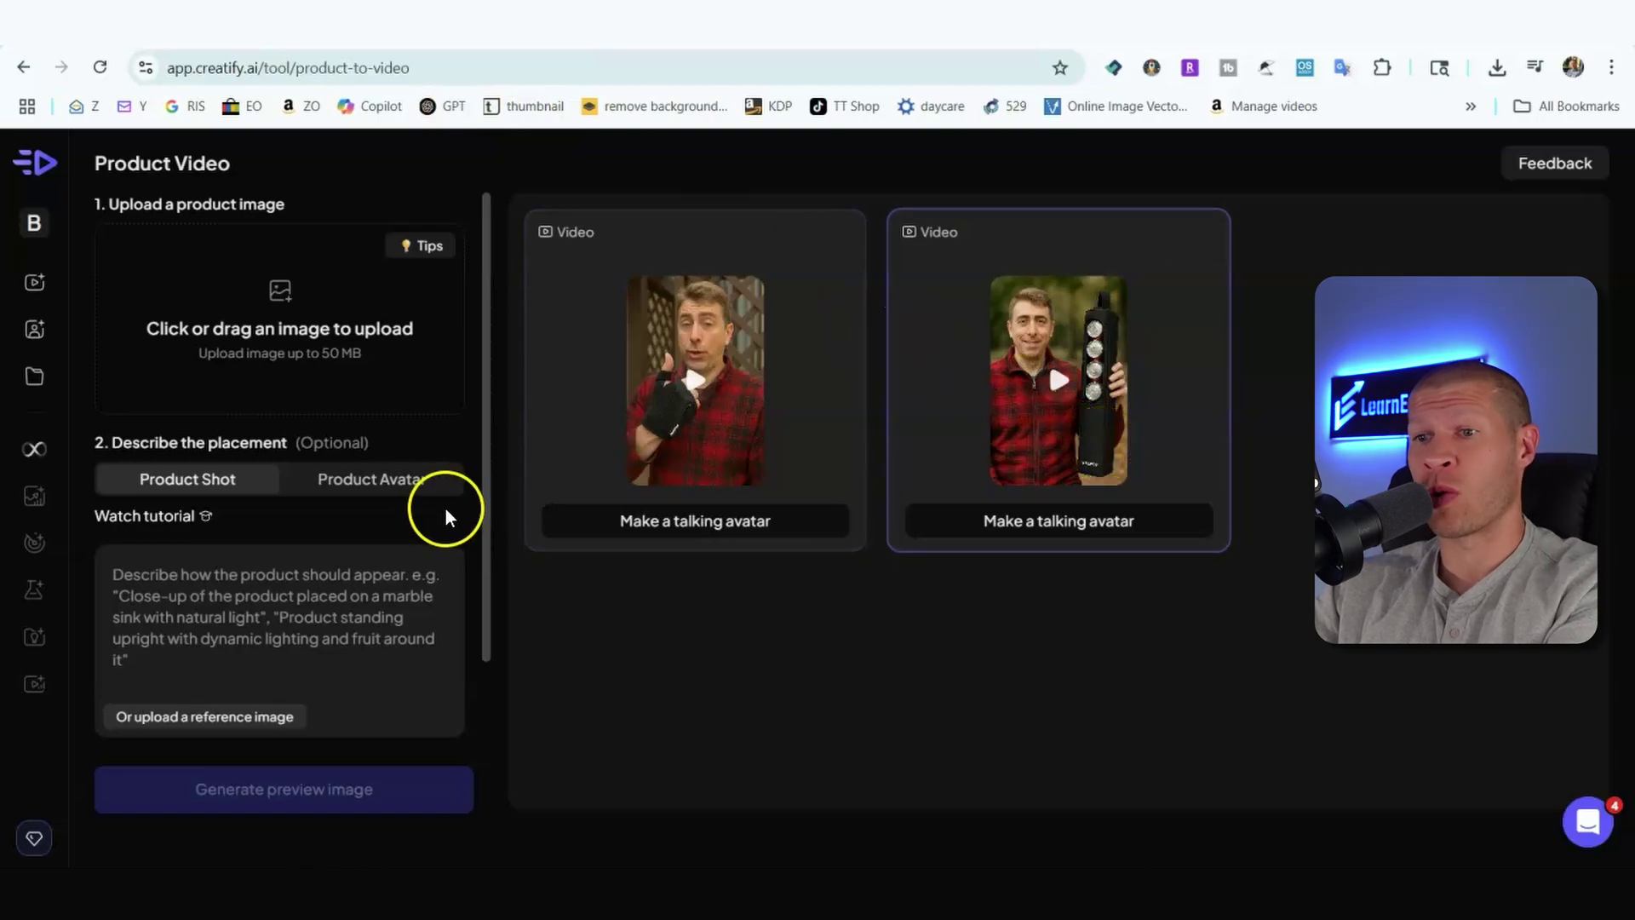
# - View the hand brace product video in its enlarged preview and check the product image upload dialog without choosing a file
pyautogui.click(637, 445)
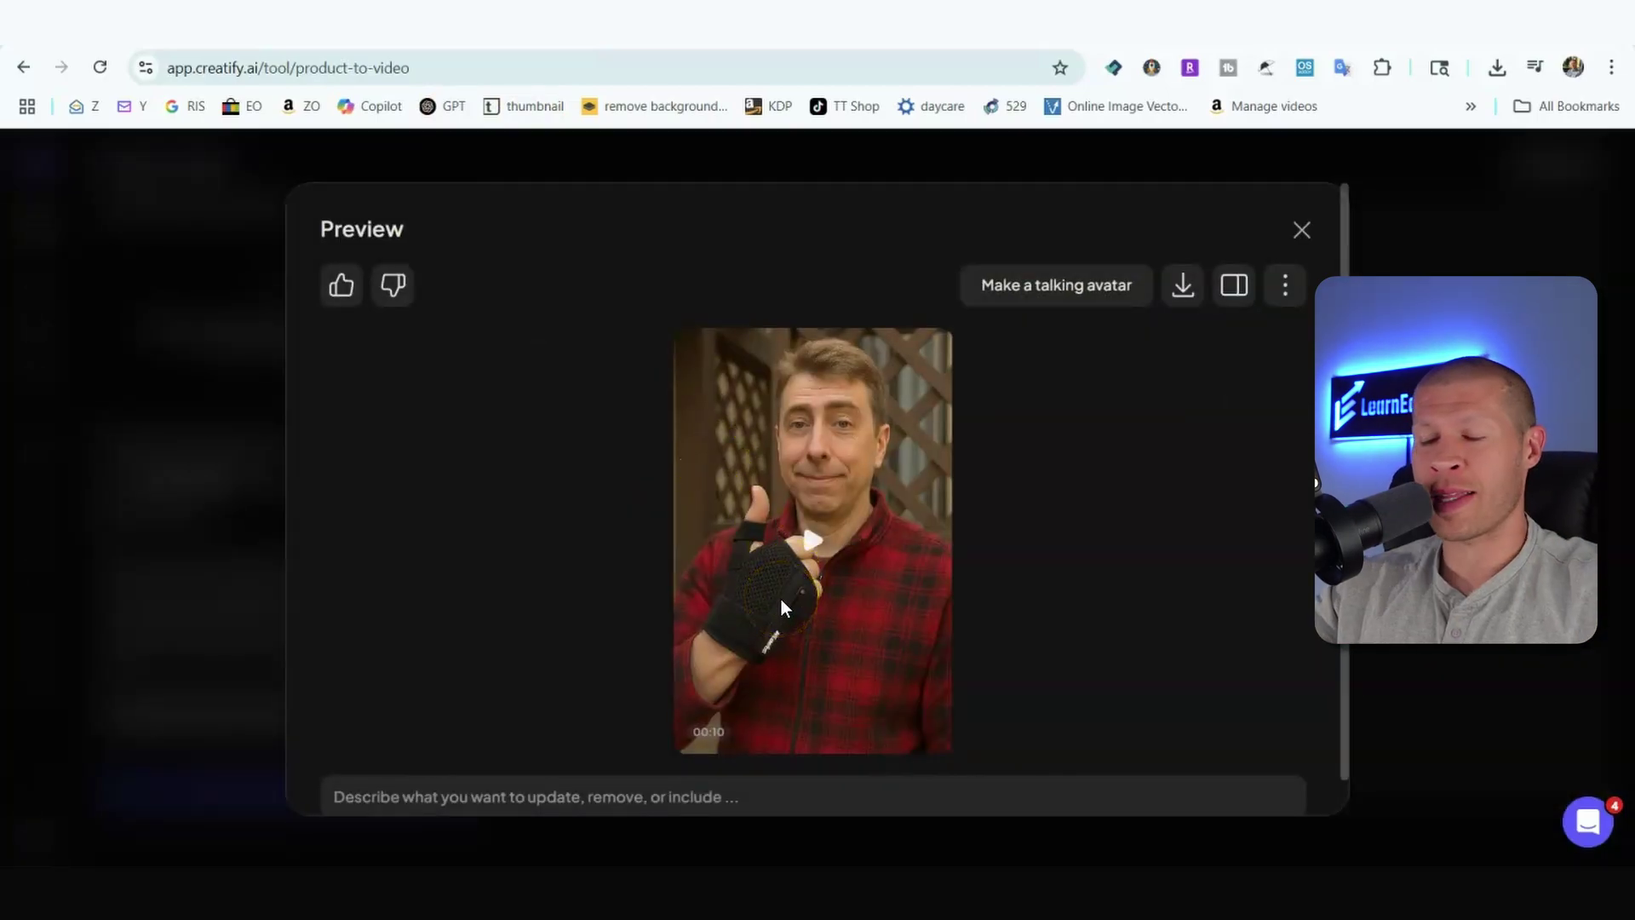
pyautogui.click(1301, 229)
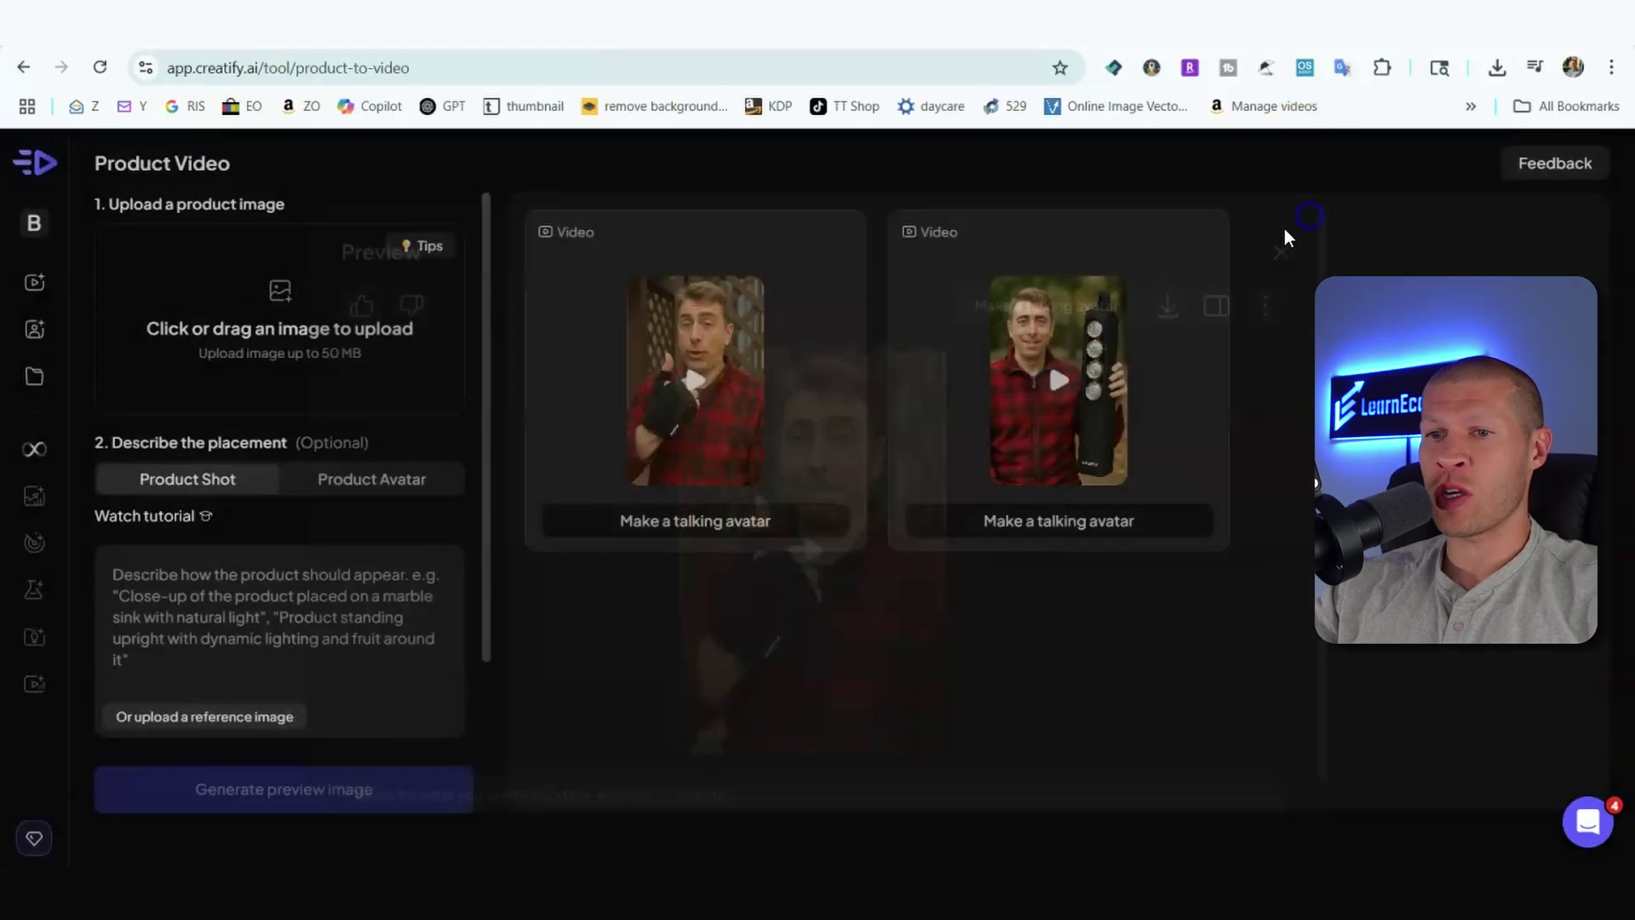
pyautogui.click(298, 330)
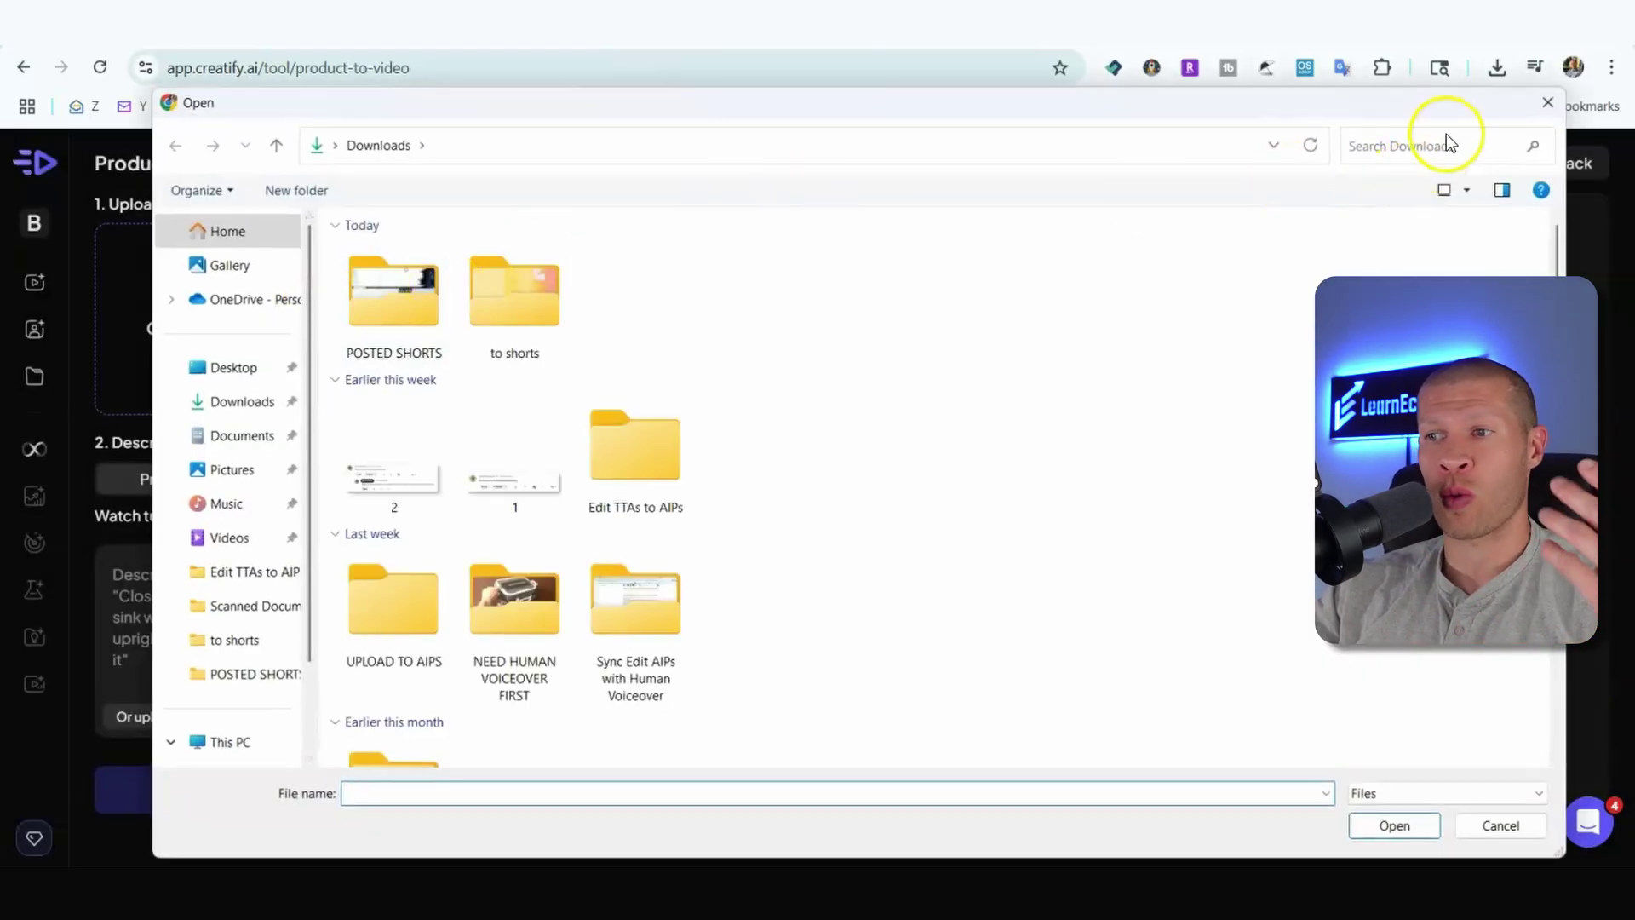
pyautogui.click(1547, 102)
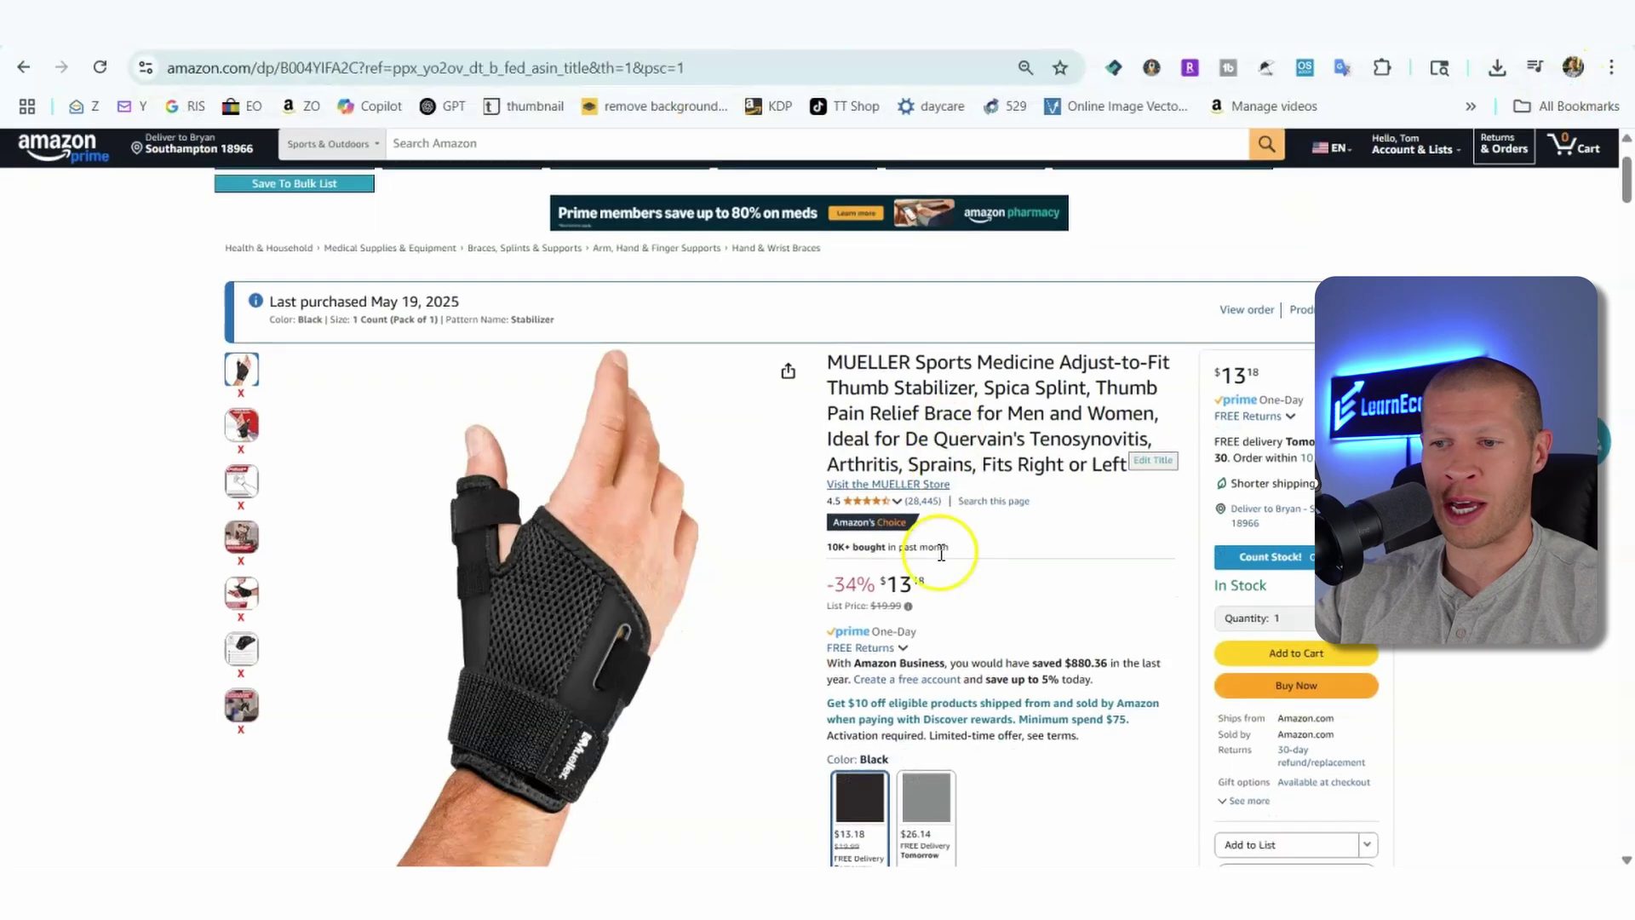
# - Look through the MUELLER thumb stabilizer listing on Amazon as a possible source product
pyautogui.scroll(-15, 941, 548)
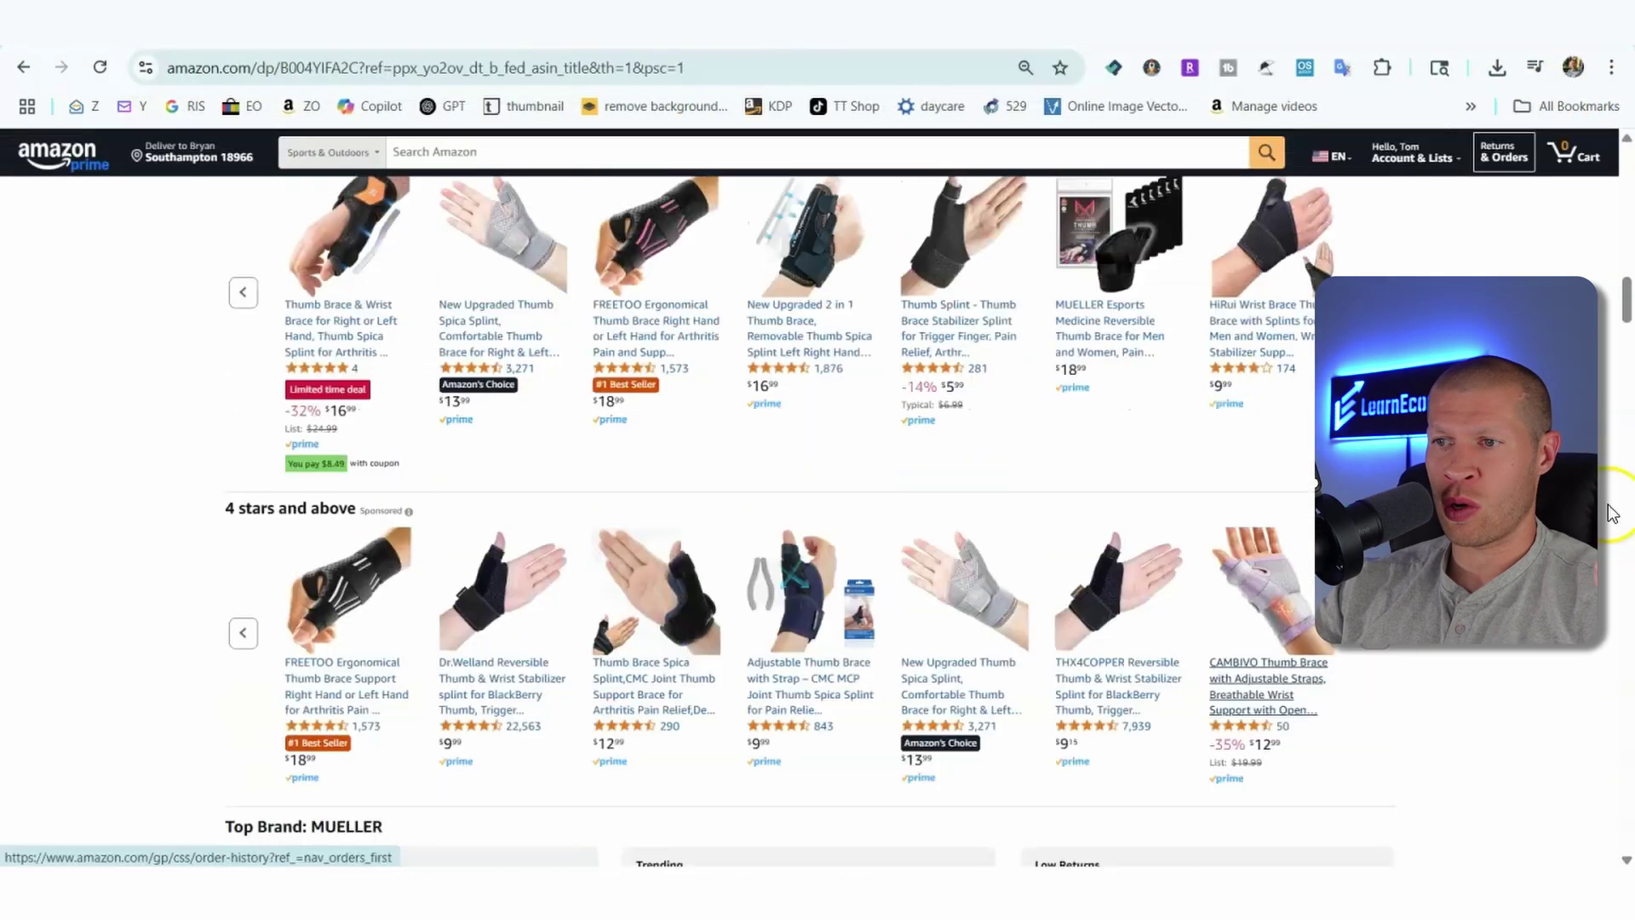
pyautogui.scroll(15, 1612, 513)
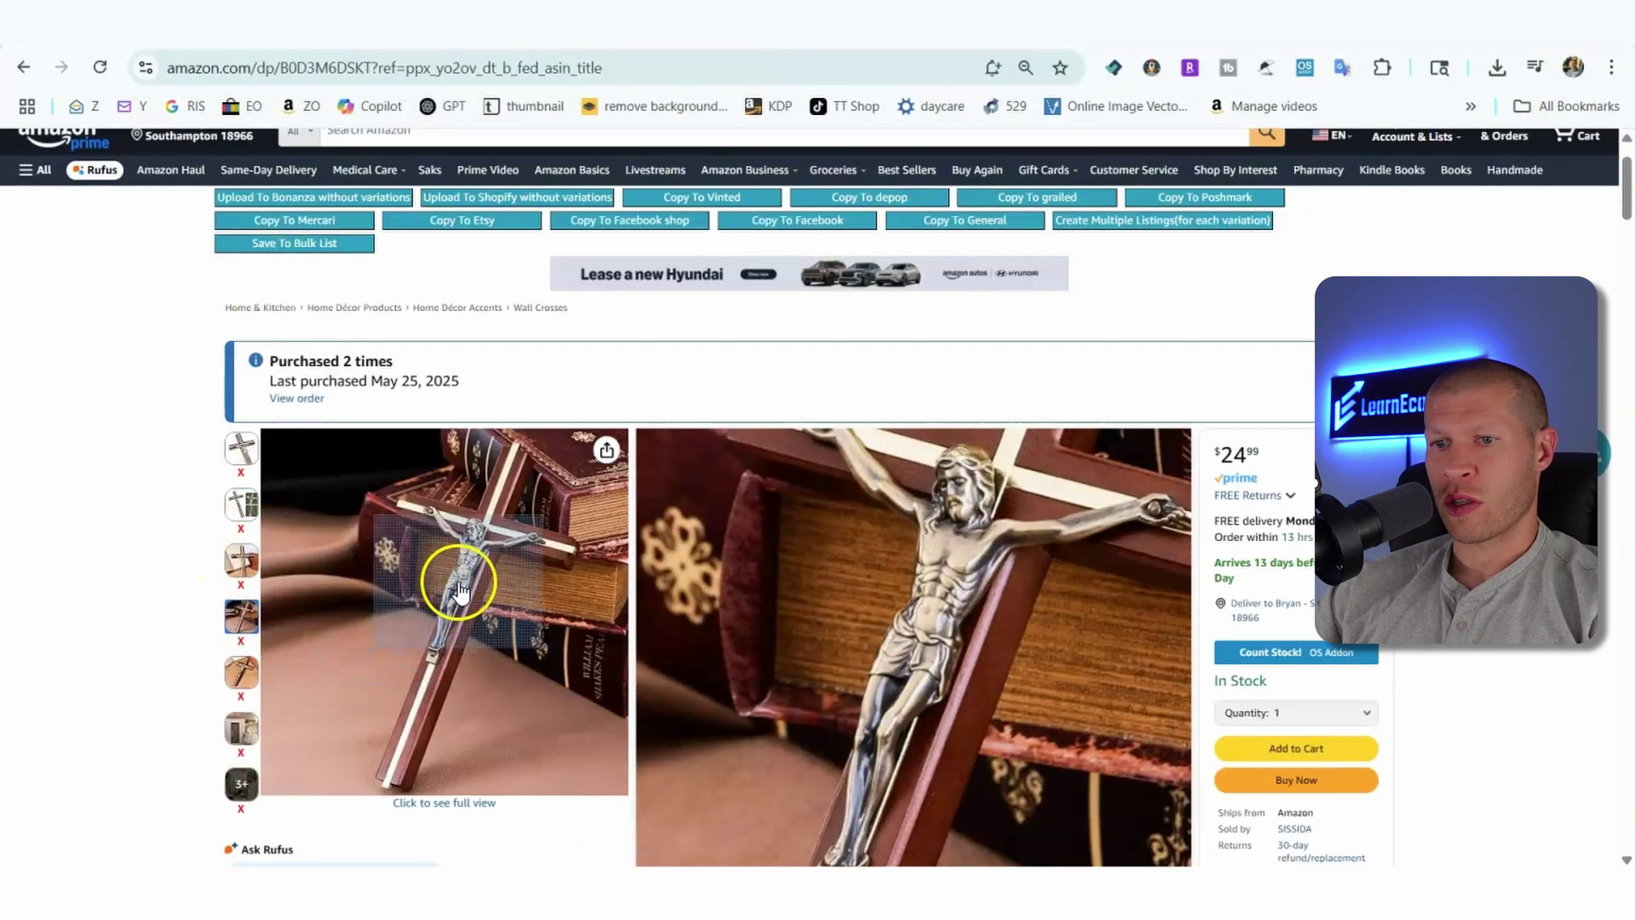
# - Enlarge the Amazon listing photo of the wooden crucifix lying against old books and save the image as 323
pyautogui.click(458, 587)
pyautogui.rightClick(720, 493)
pyautogui.click(754, 534)
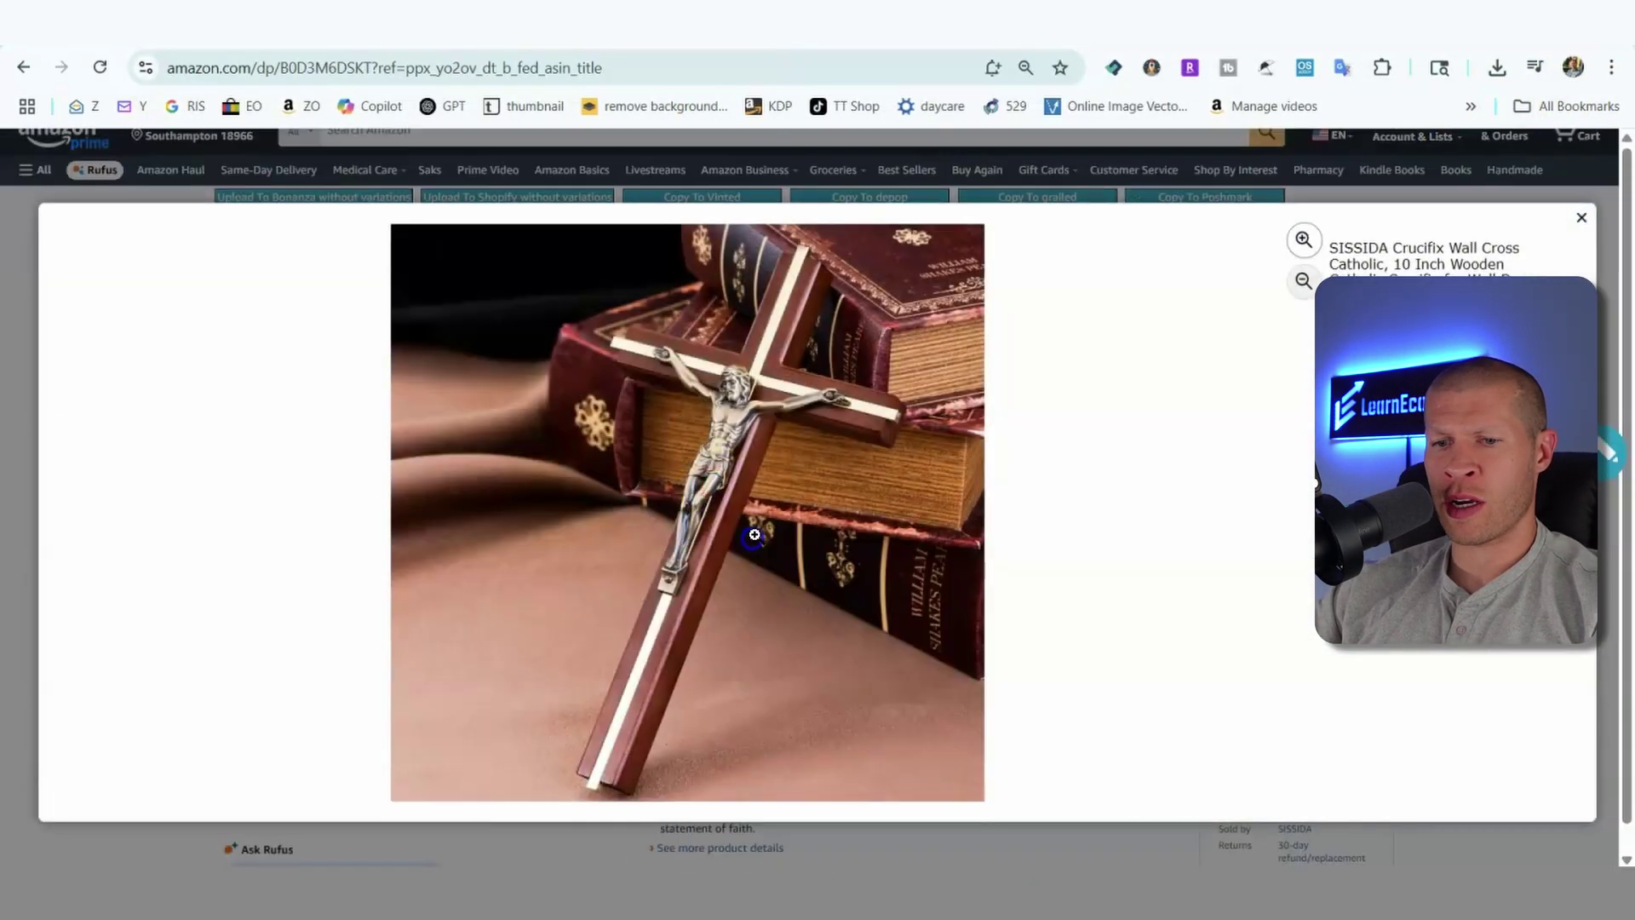
pyautogui.write('323')
pyautogui.press('Return')
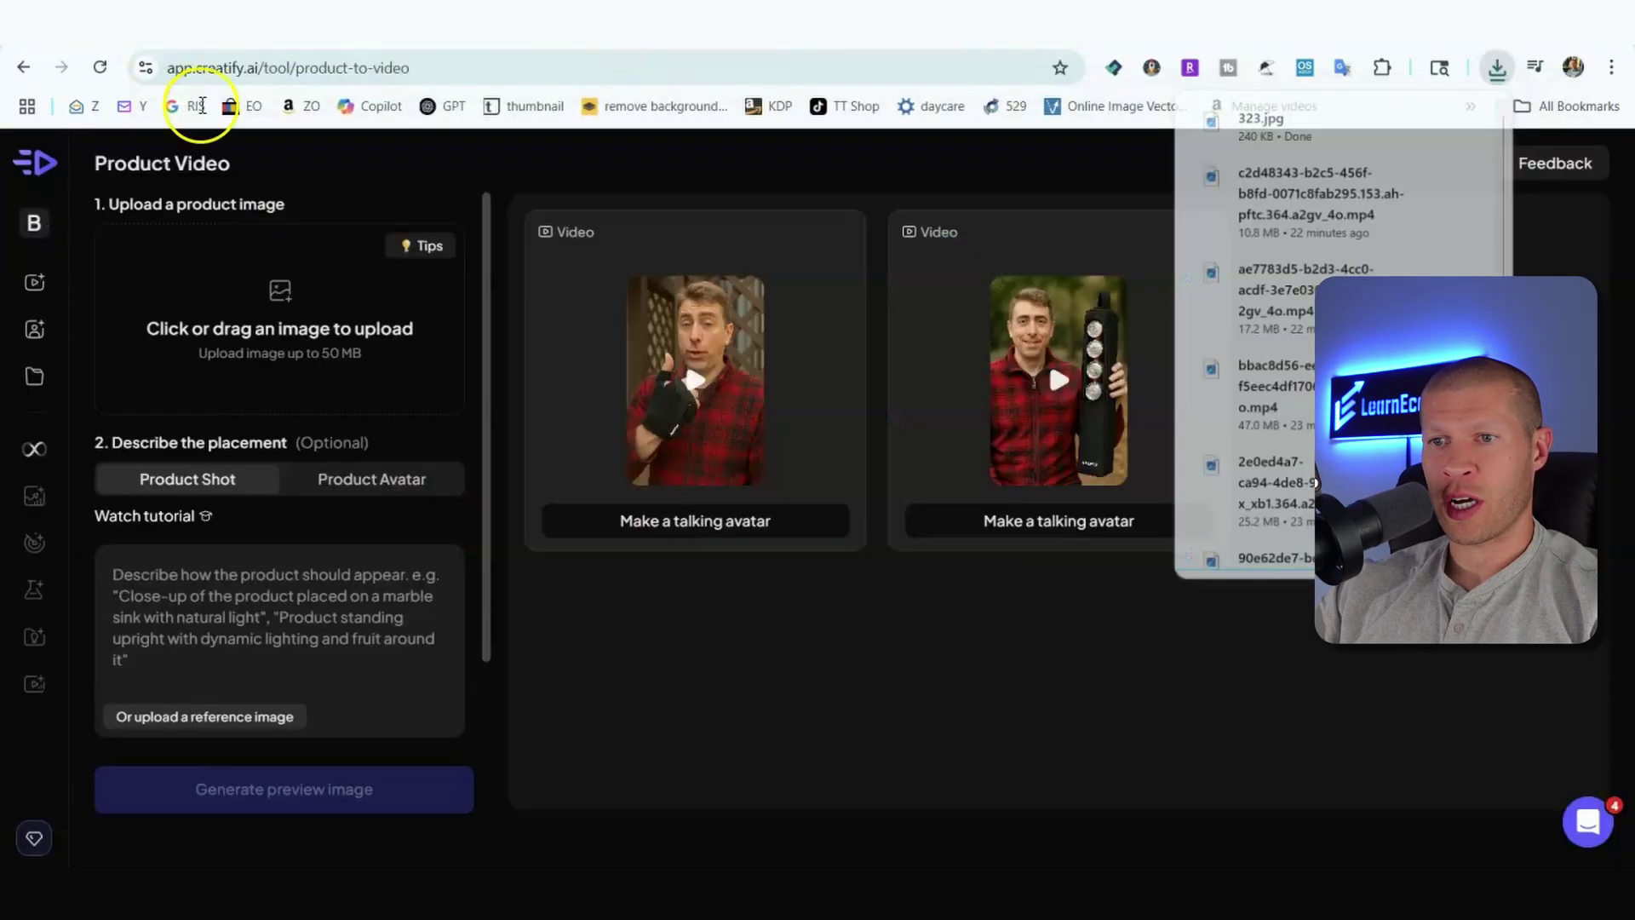
# - In Creatify, upload 323.jpg as the product image and set the placement type to Product Avatar
pyautogui.click(288, 344)
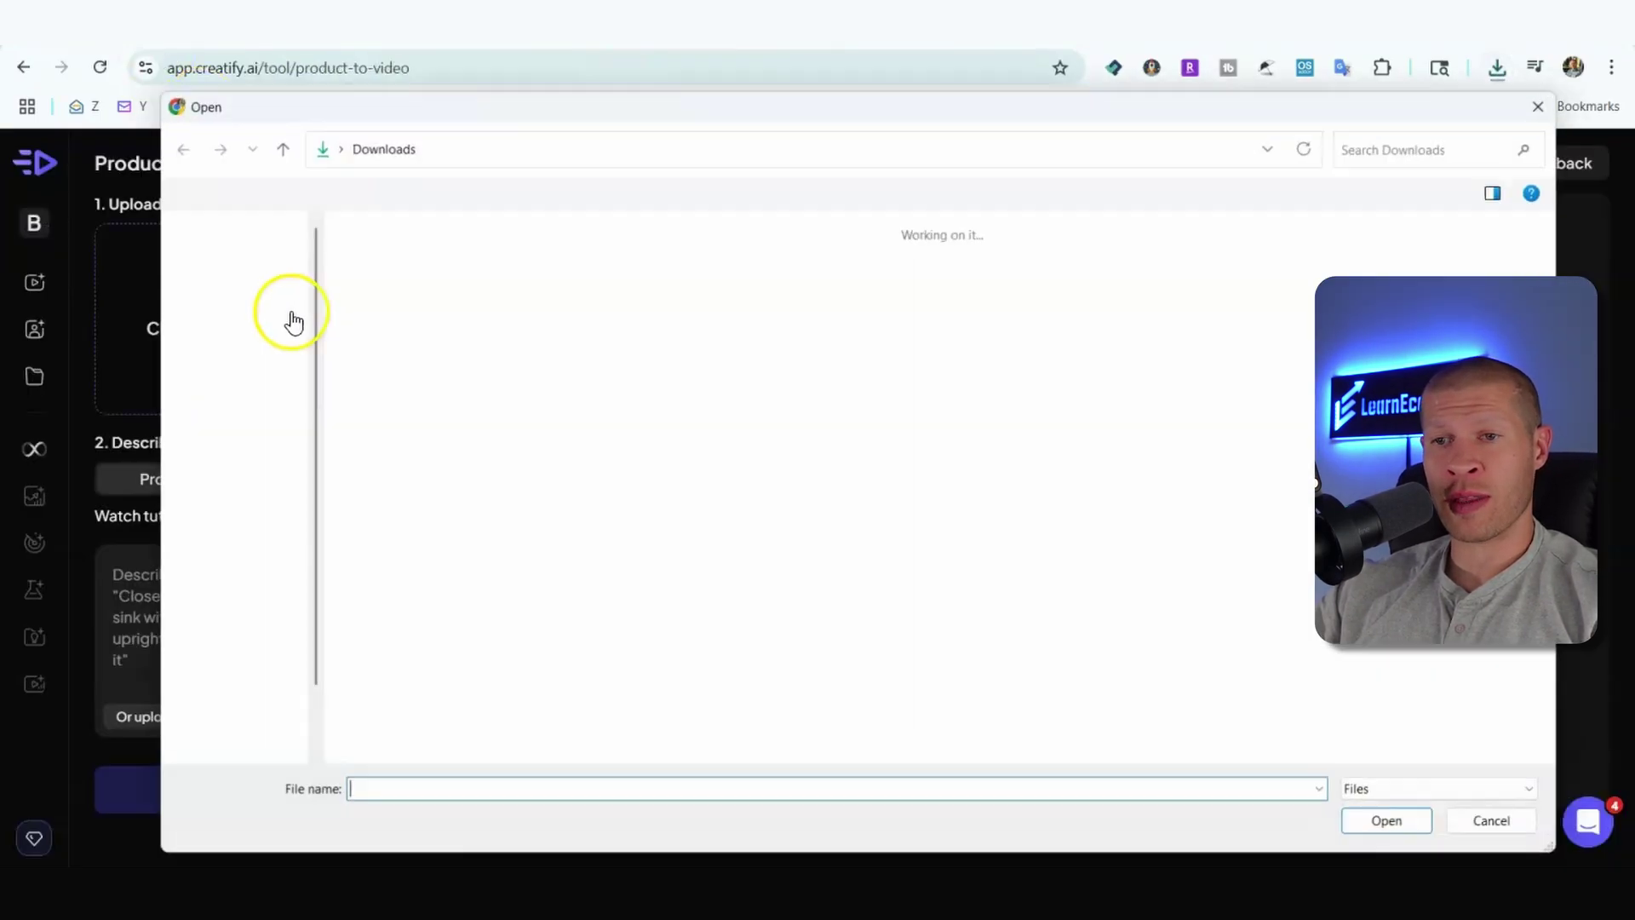
pyautogui.doubleClick(364, 288)
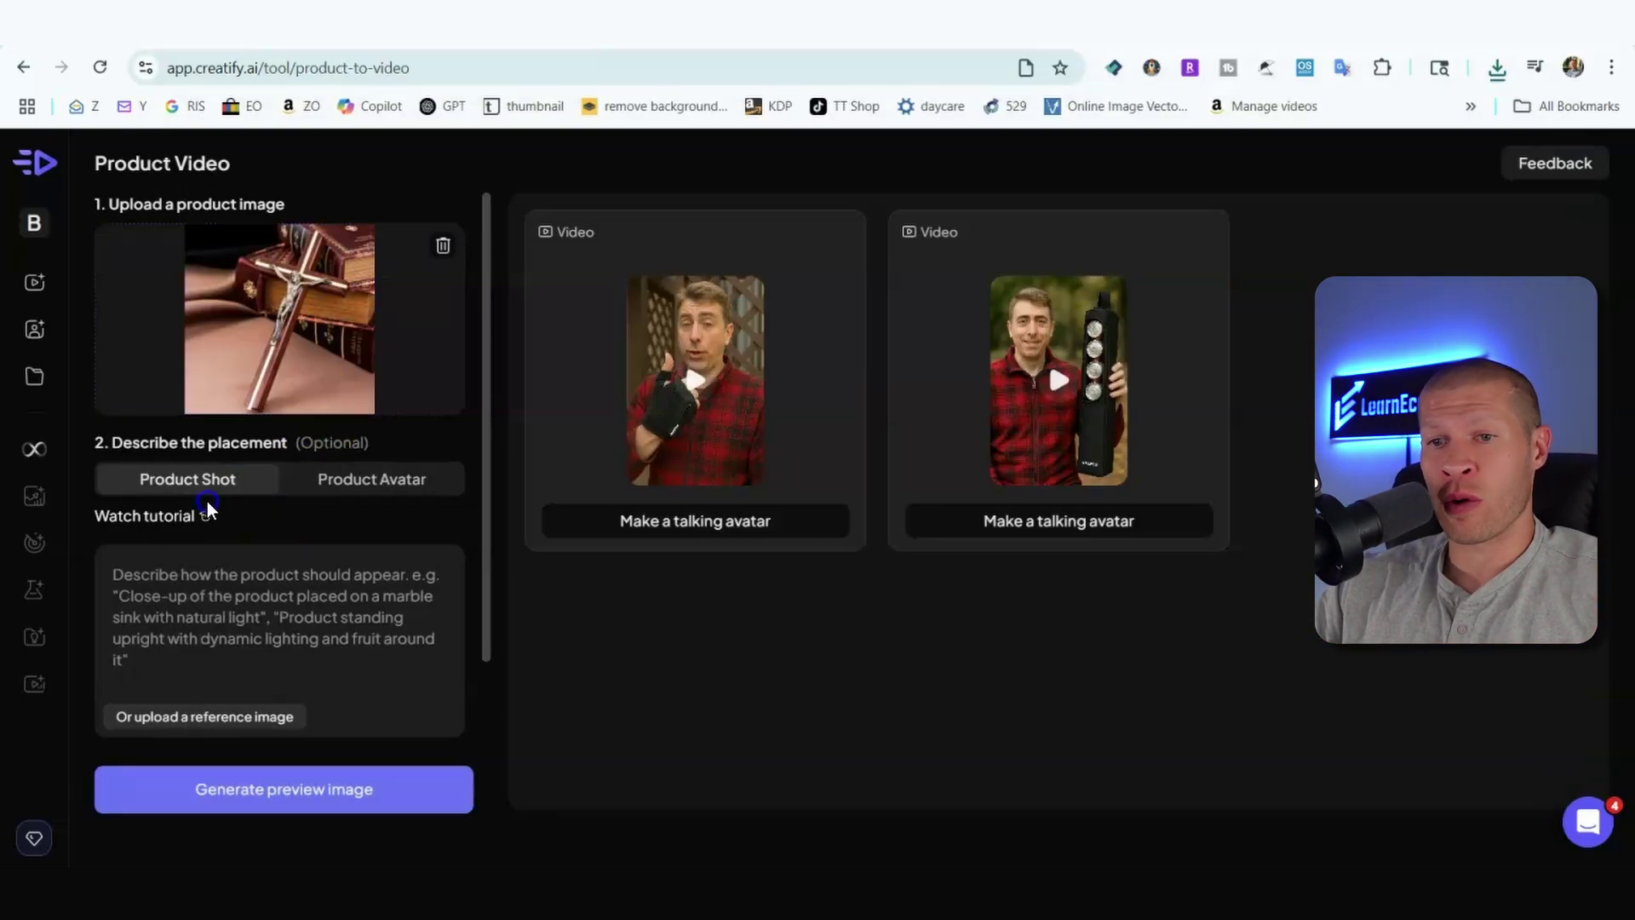
pyautogui.click(320, 476)
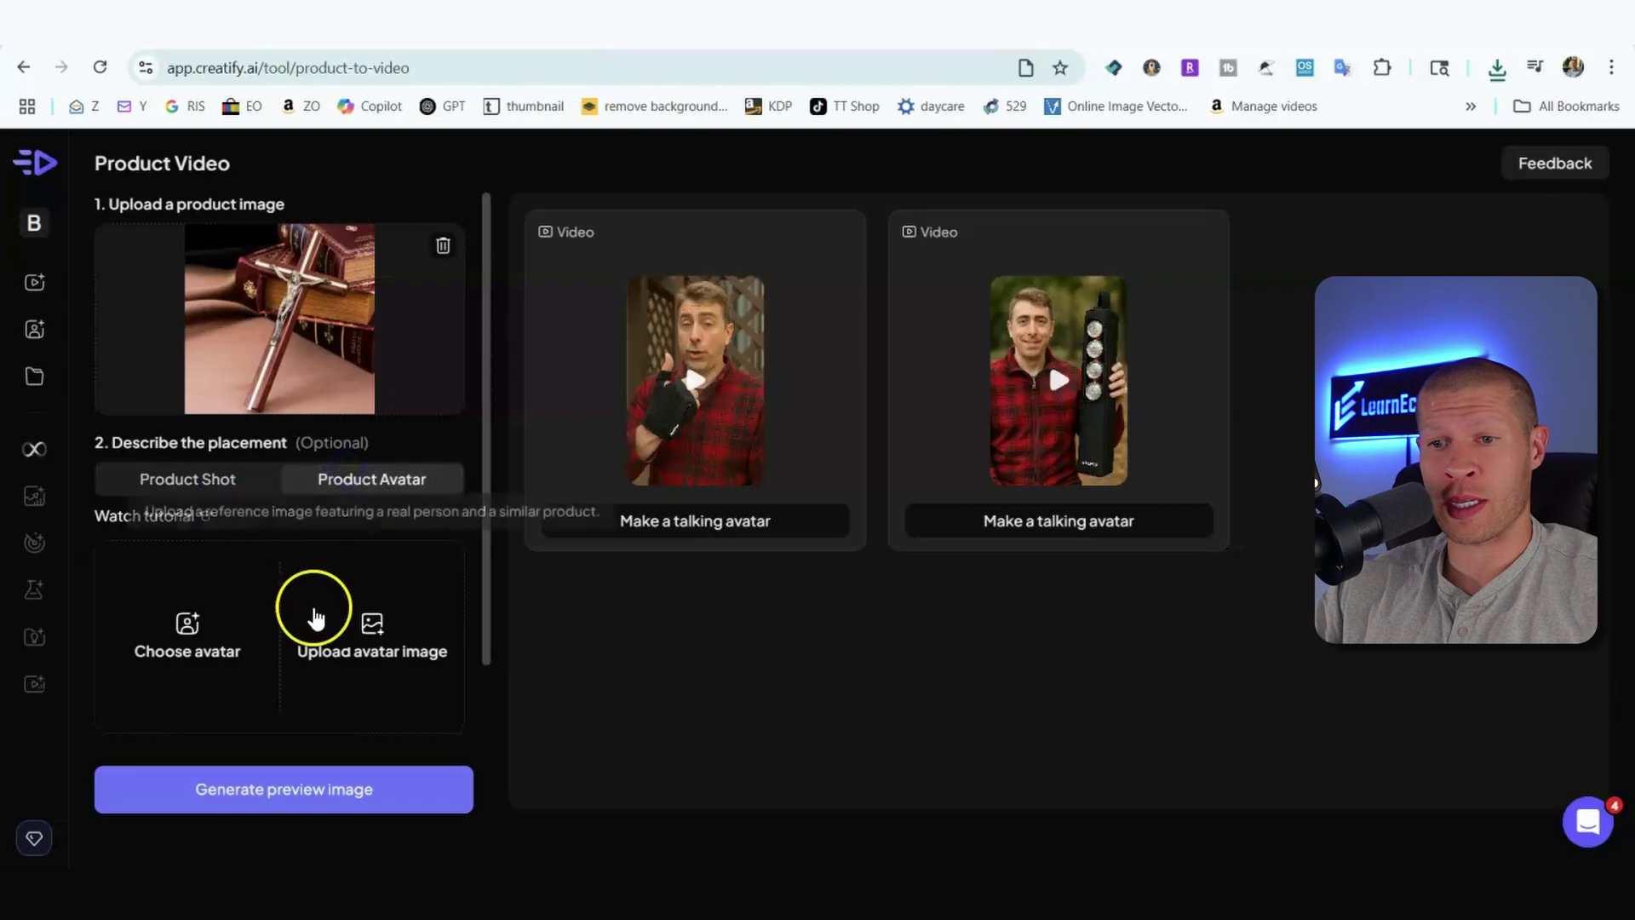
# - Browse the realistic avatars, view Robin's styles, and close the avatar chooser without selecting one
pyautogui.click(233, 631)
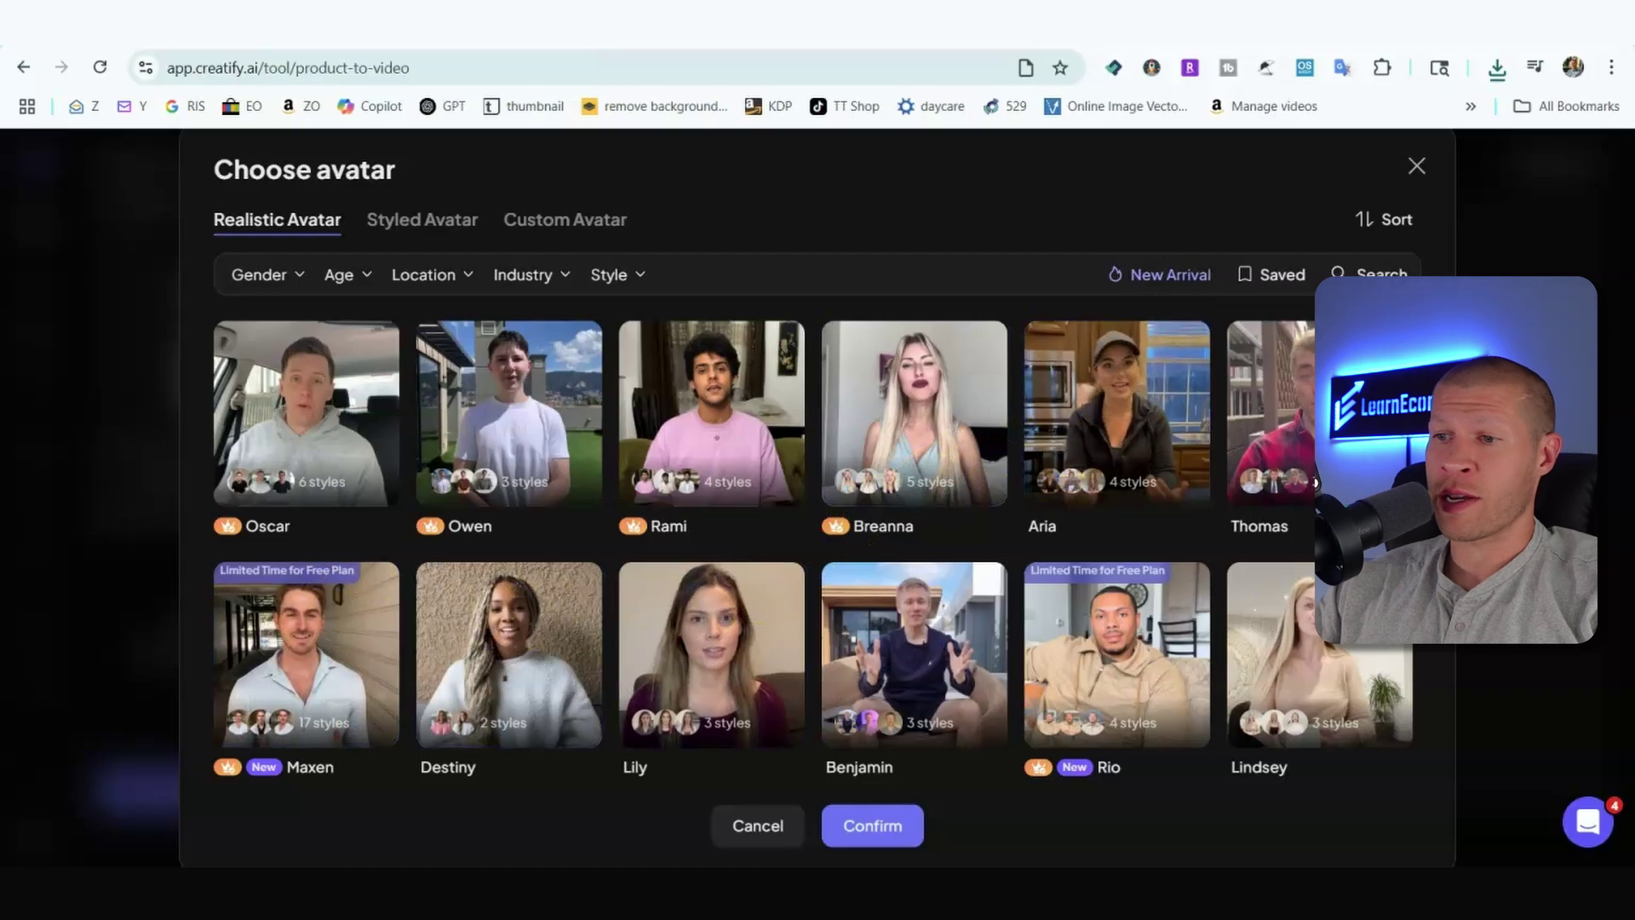
pyautogui.scroll(-2, 400, 434)
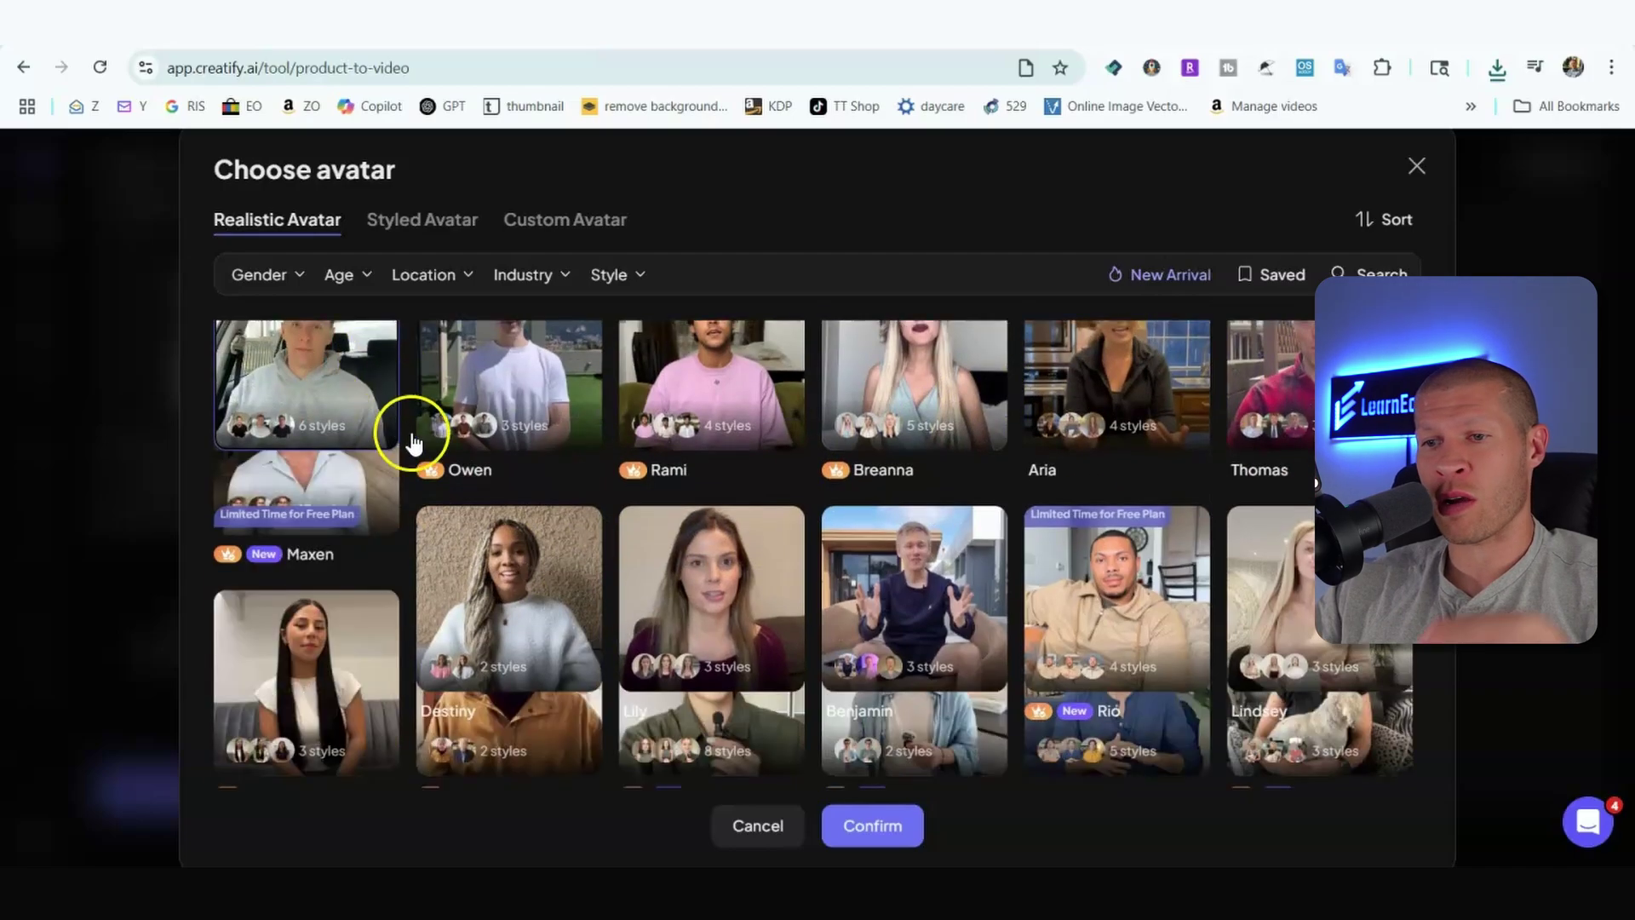
pyautogui.scroll(-10, 412, 440)
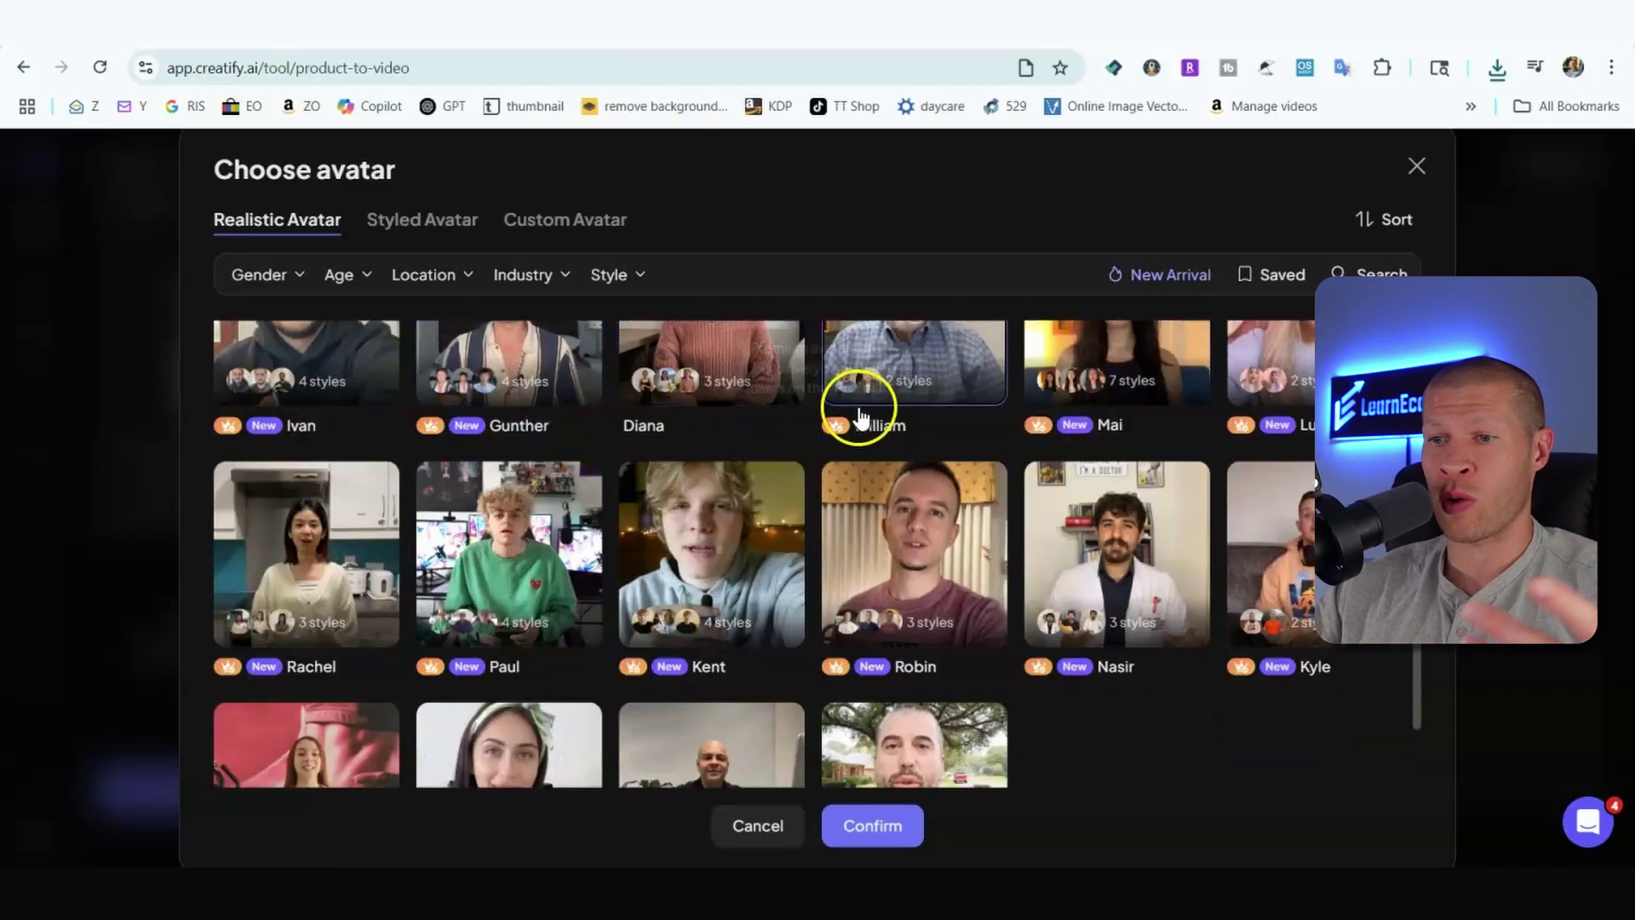
pyautogui.click(846, 562)
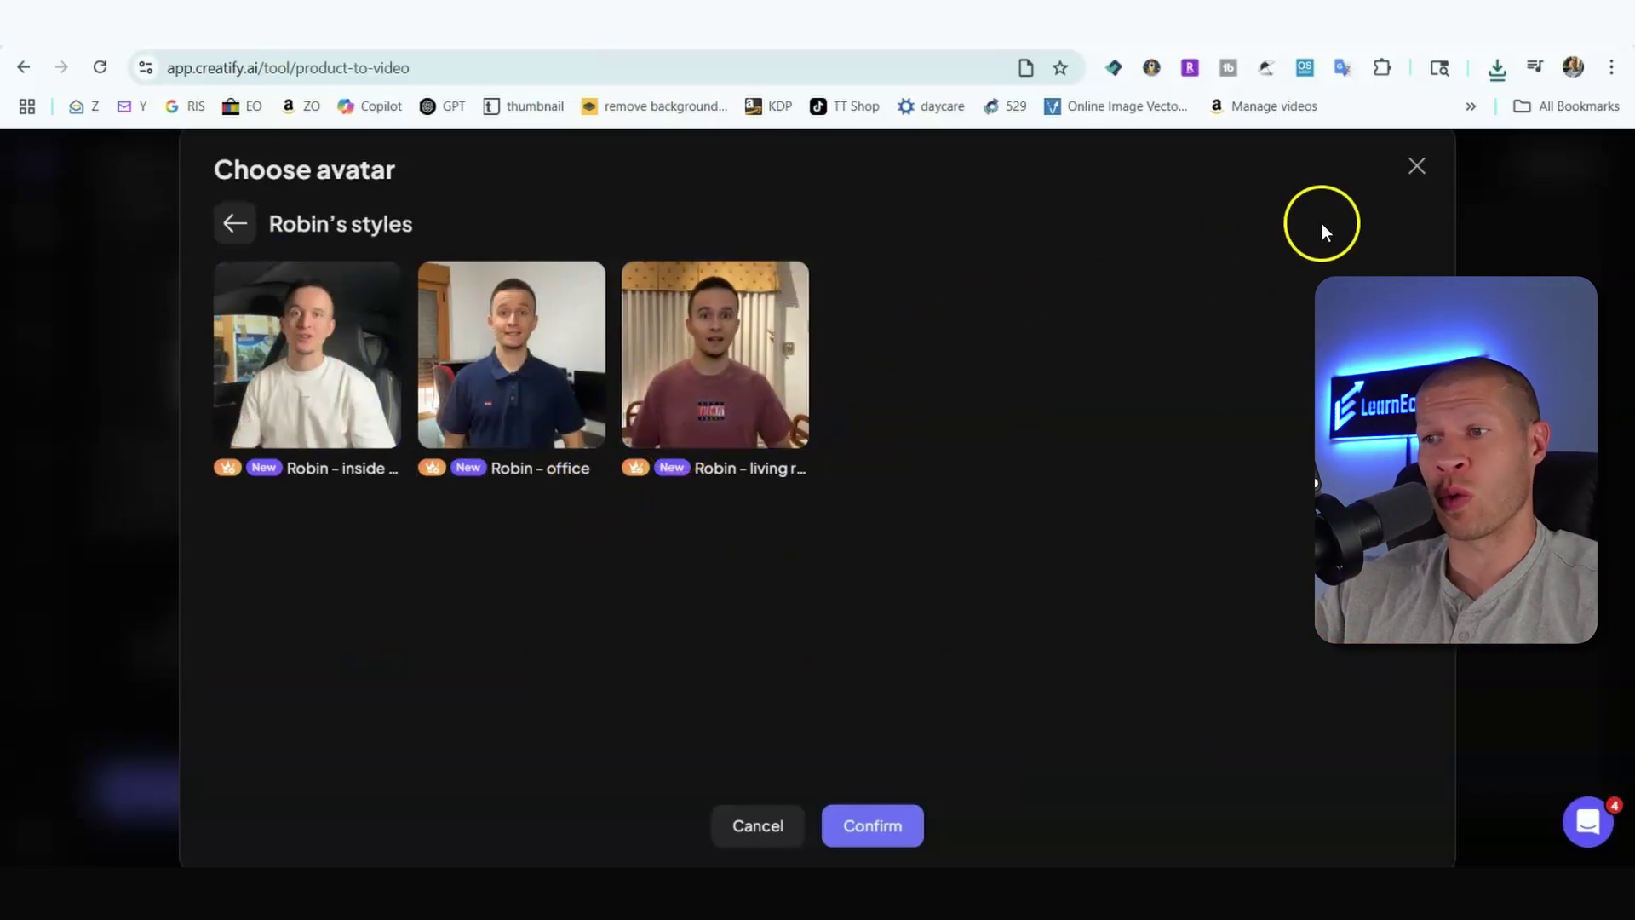
pyautogui.click(1413, 168)
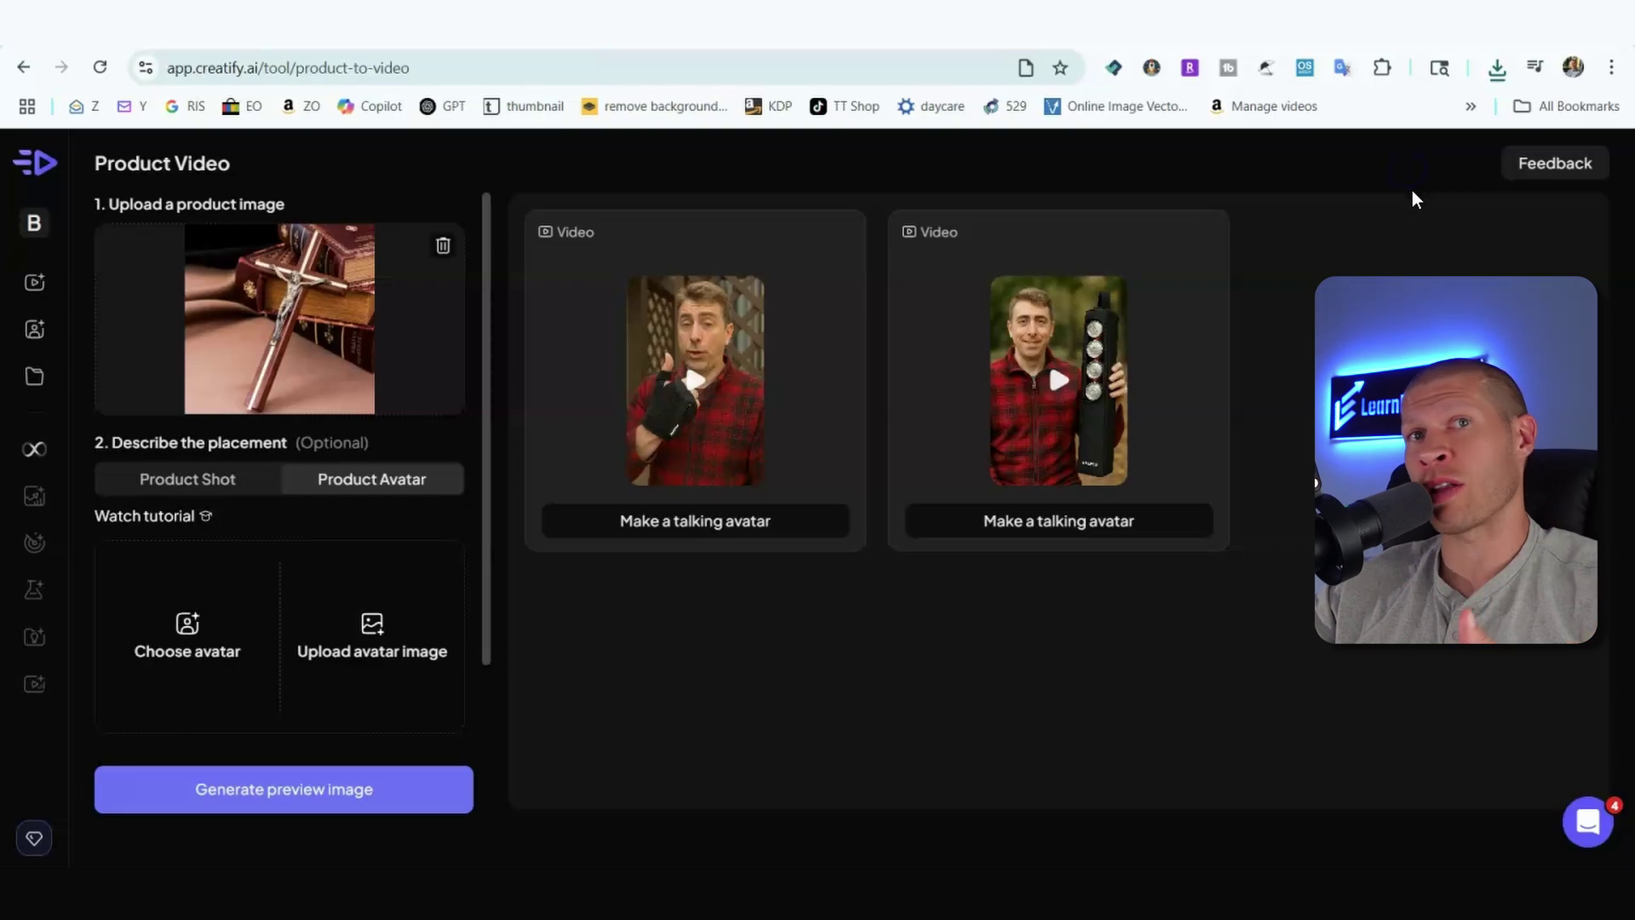